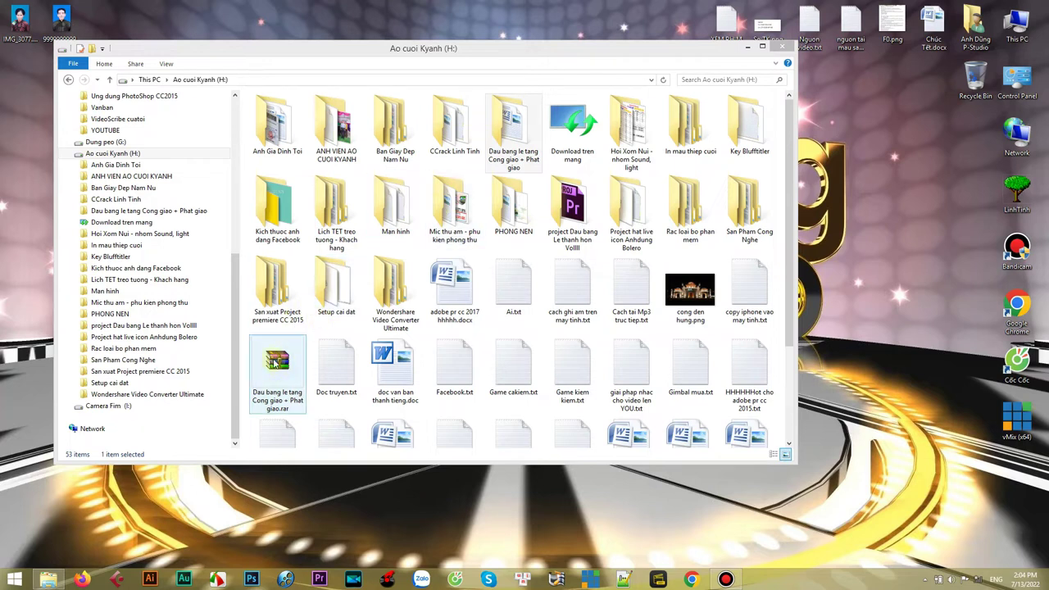
- Open the Dau bang le tang Cong giao + Phat giao folder, then its HD Tang Project Vol01 folder
click(281, 366)
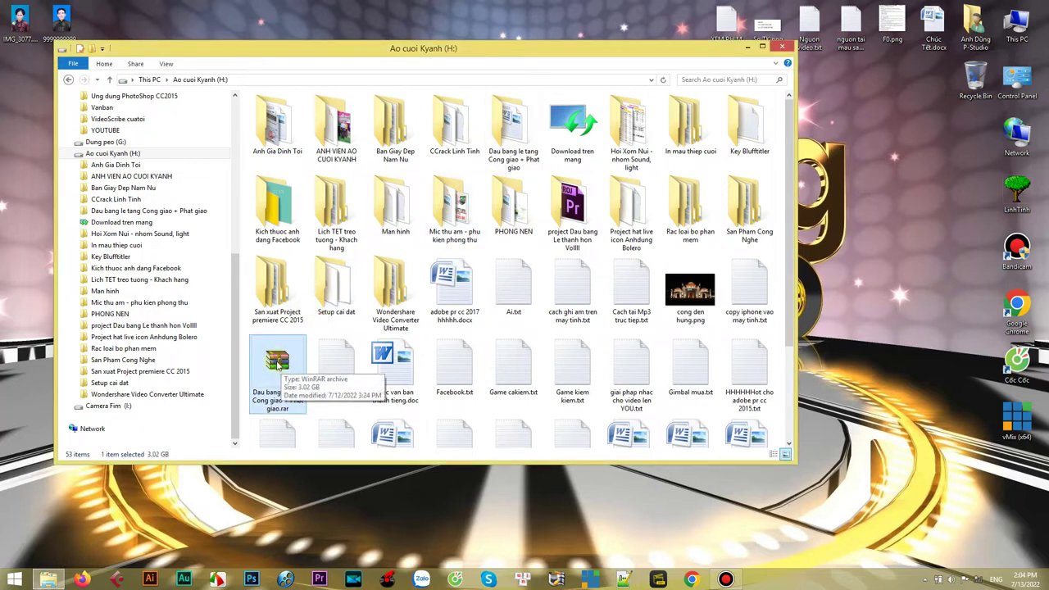
click(509, 140)
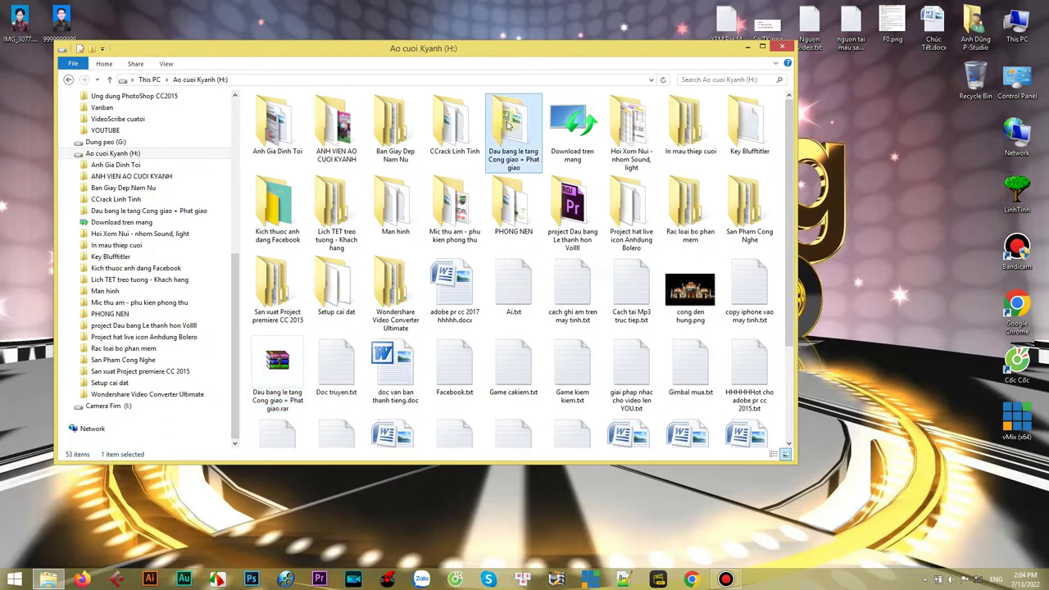
right_click(503, 120)
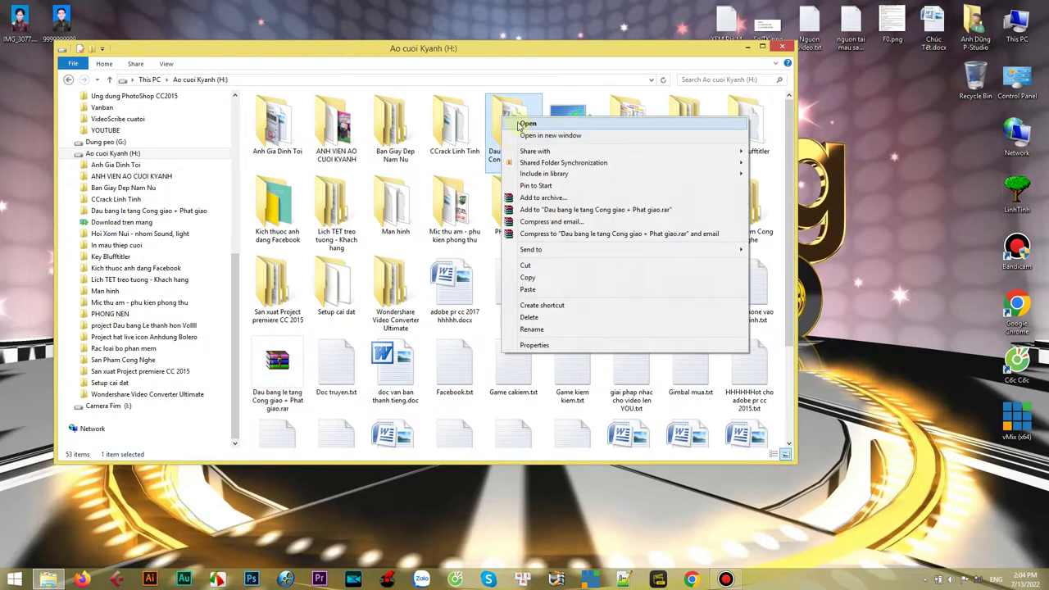
click(525, 125)
drag(379, 49, 489, 60)
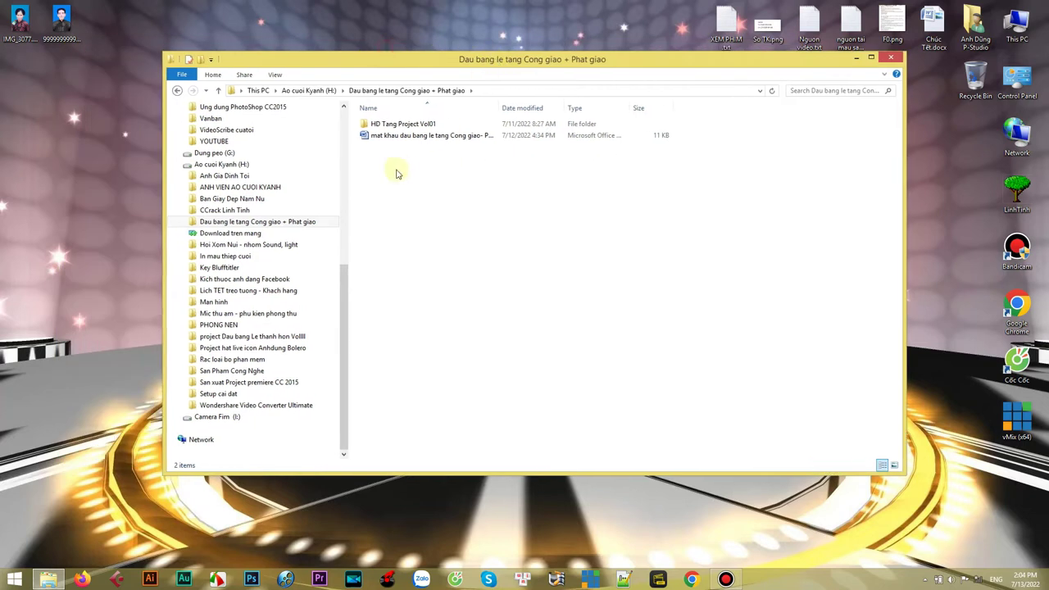
click(371, 128)
right_click(367, 124)
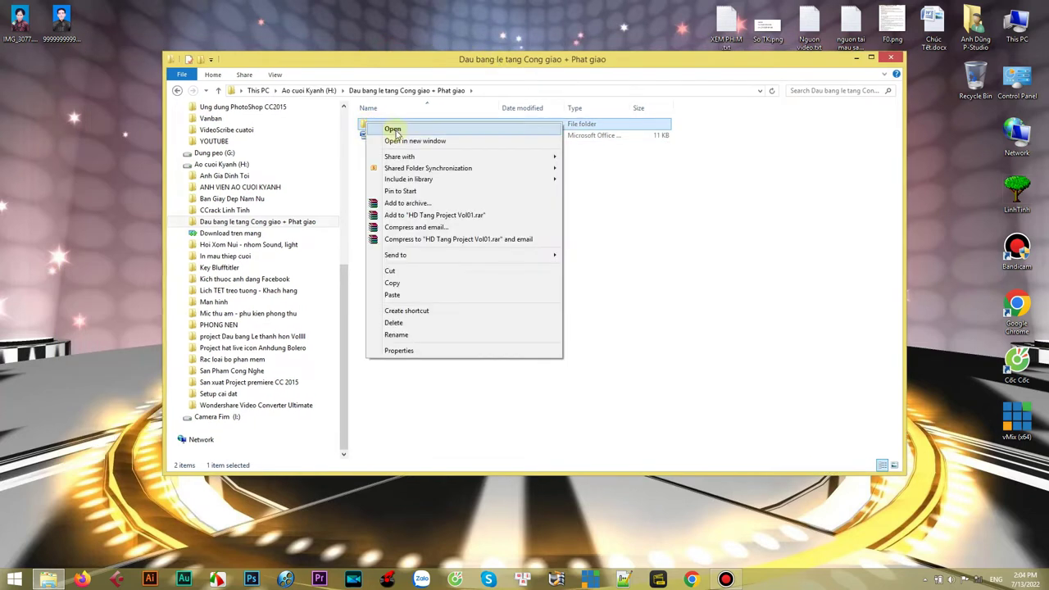
click(377, 129)
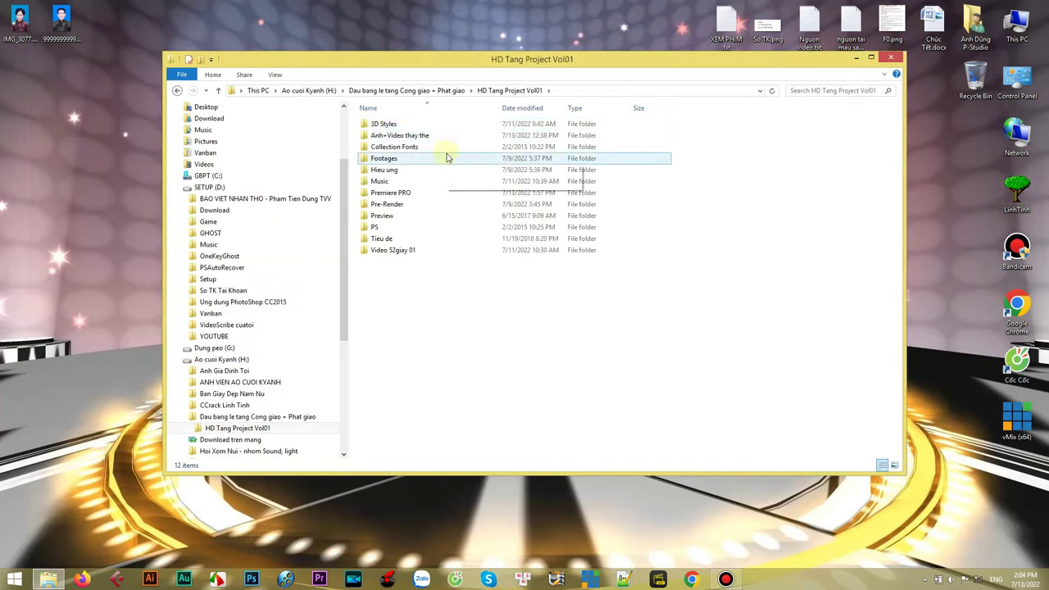
drag(433, 63, 412, 97)
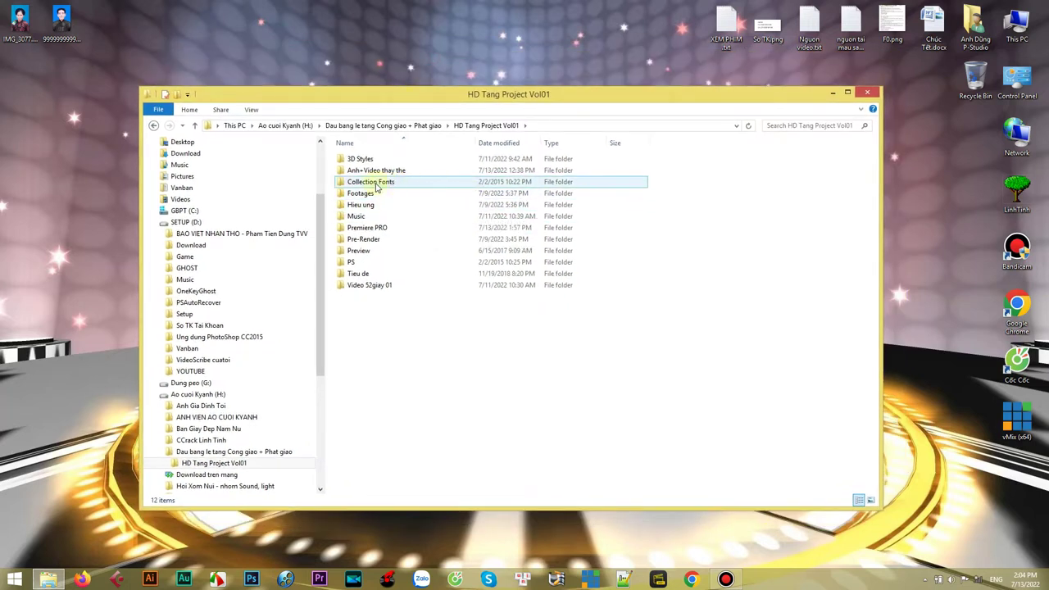
- Open Collection Fonts, select all the font files without installing them, and return to HD Tang Project Vol01
mouse_move(400, 187)
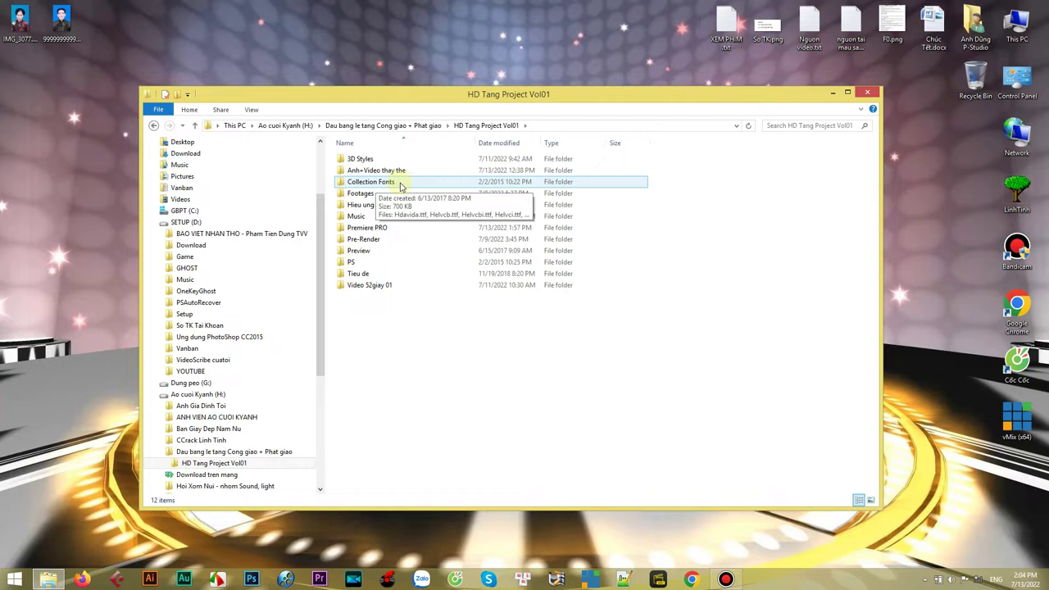
click(400, 187)
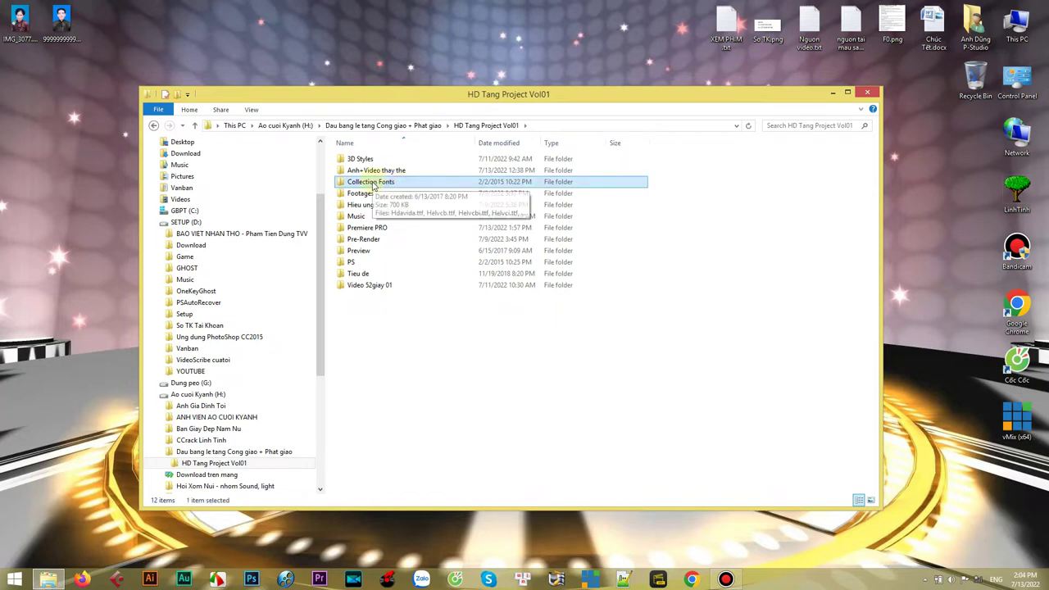
right_click(399, 187)
click(399, 189)
drag(507, 441, 373, 165)
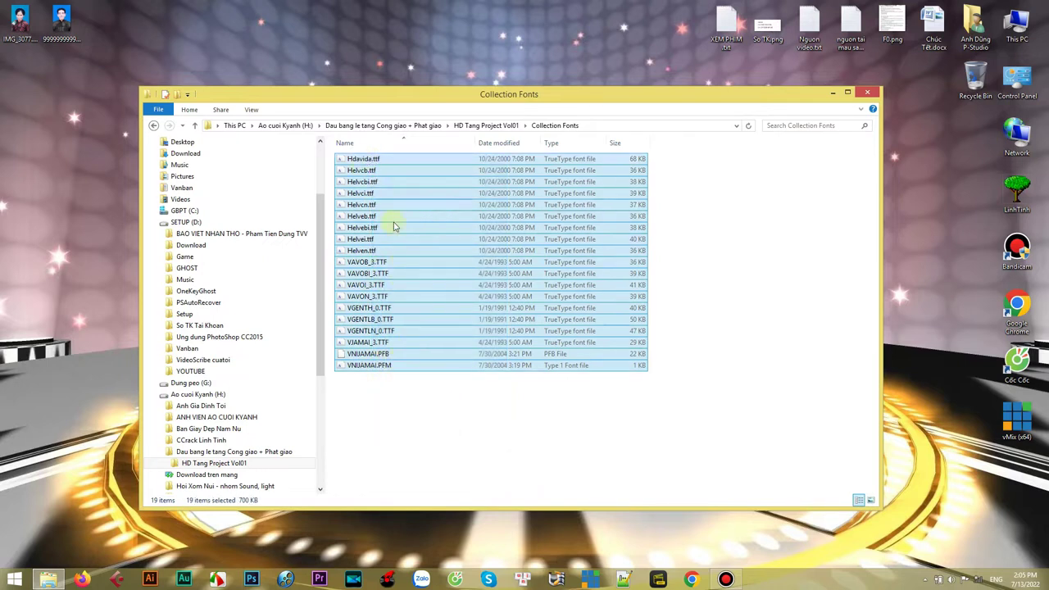
right_click(366, 160)
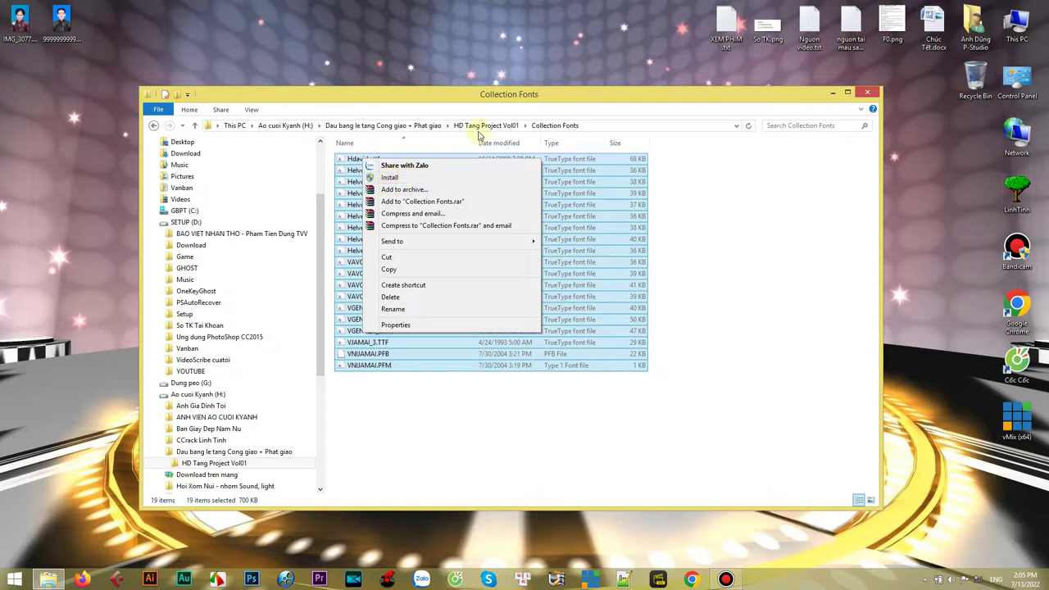
click(473, 98)
click(487, 126)
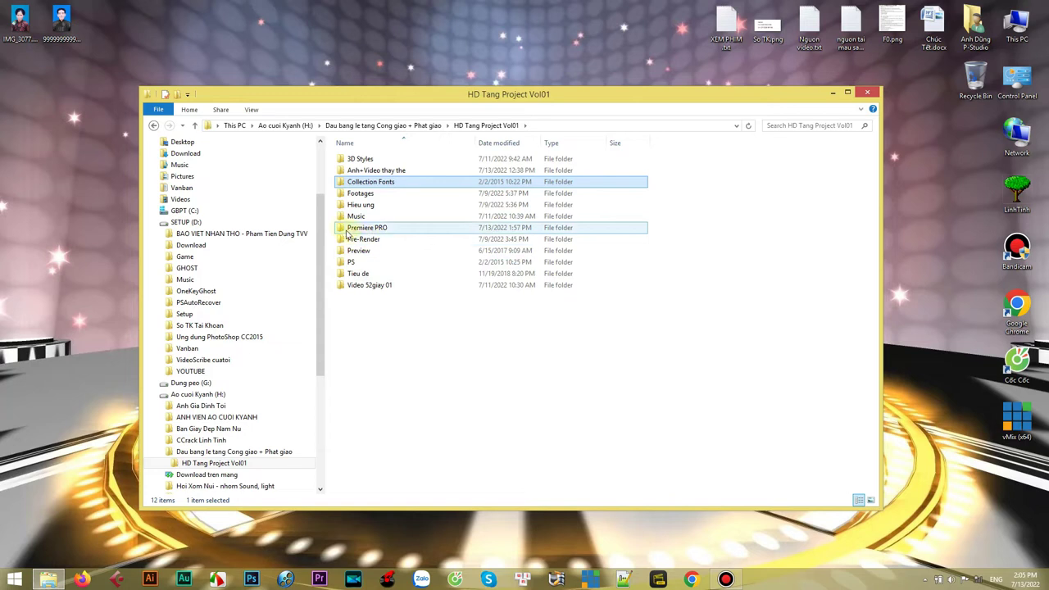
- Open the Premiere PRO folder
click(345, 231)
right_click(342, 230)
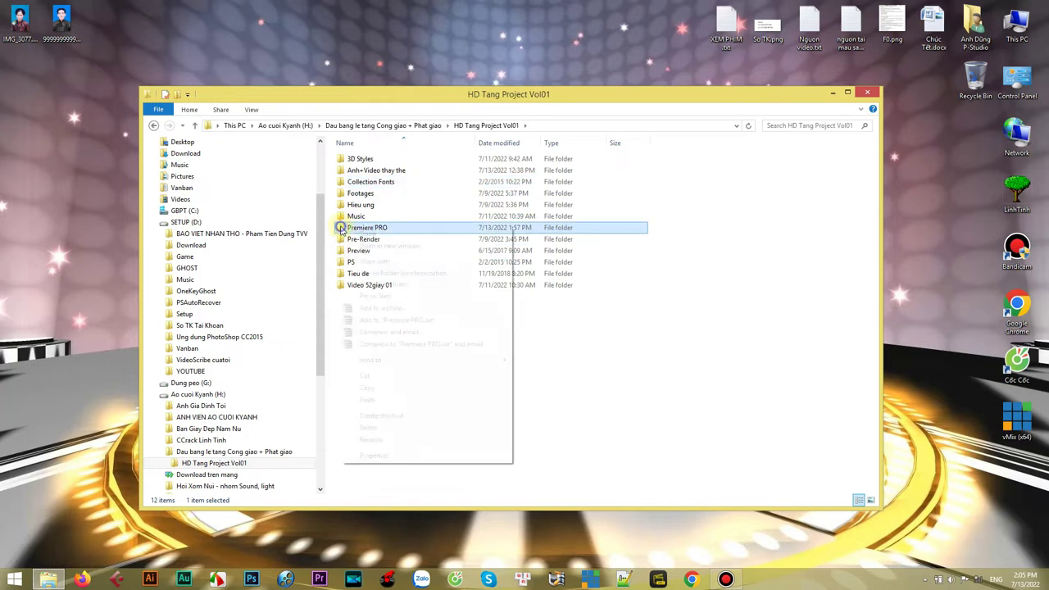
click(370, 237)
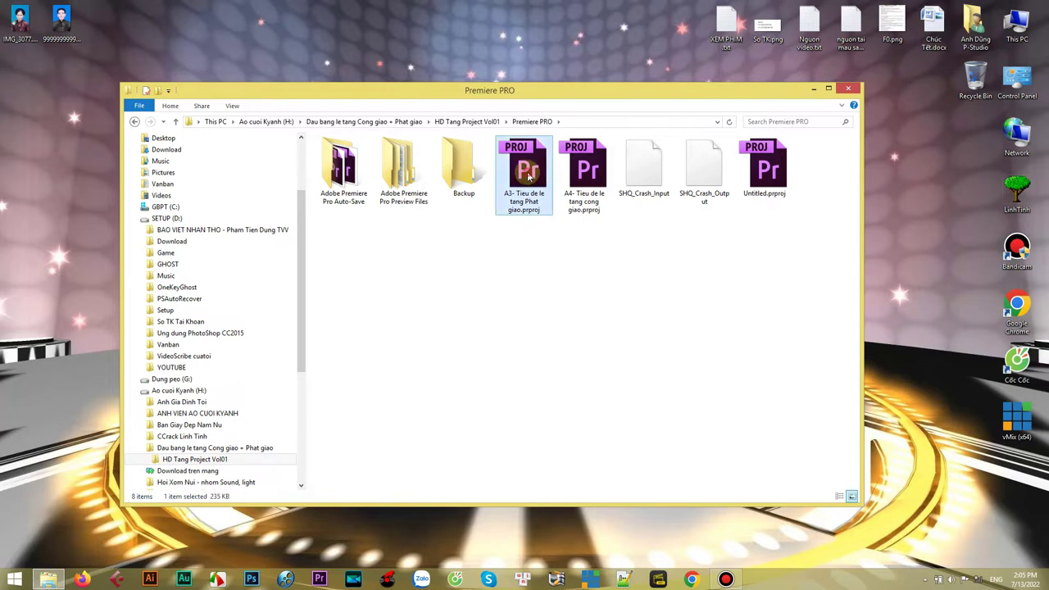
- Open the A4- Tieu de le tang cong giao project file in Premiere Pro and minimise Explorer
click(597, 168)
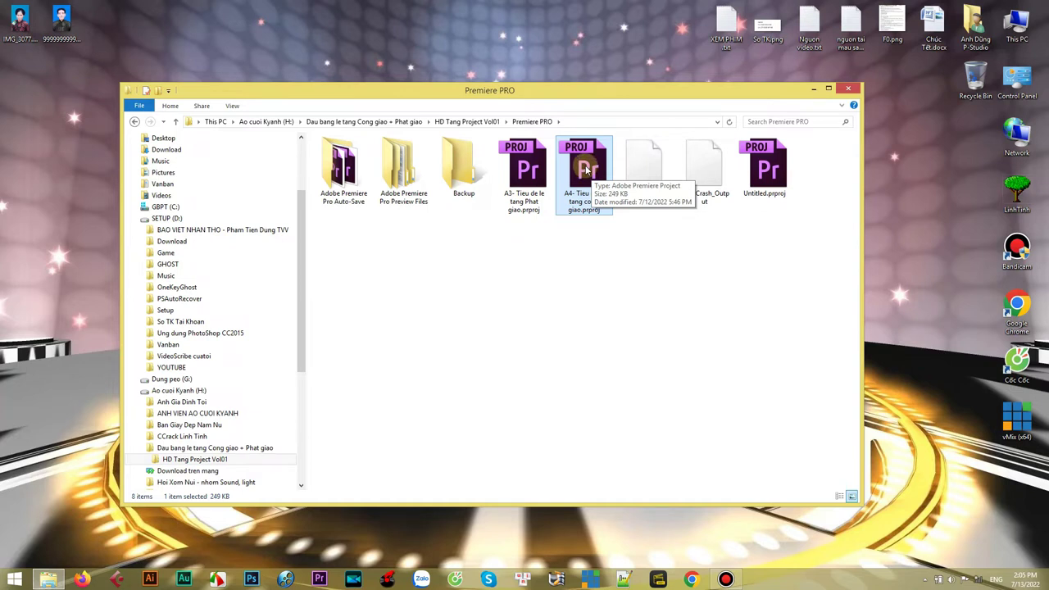
right_click(587, 168)
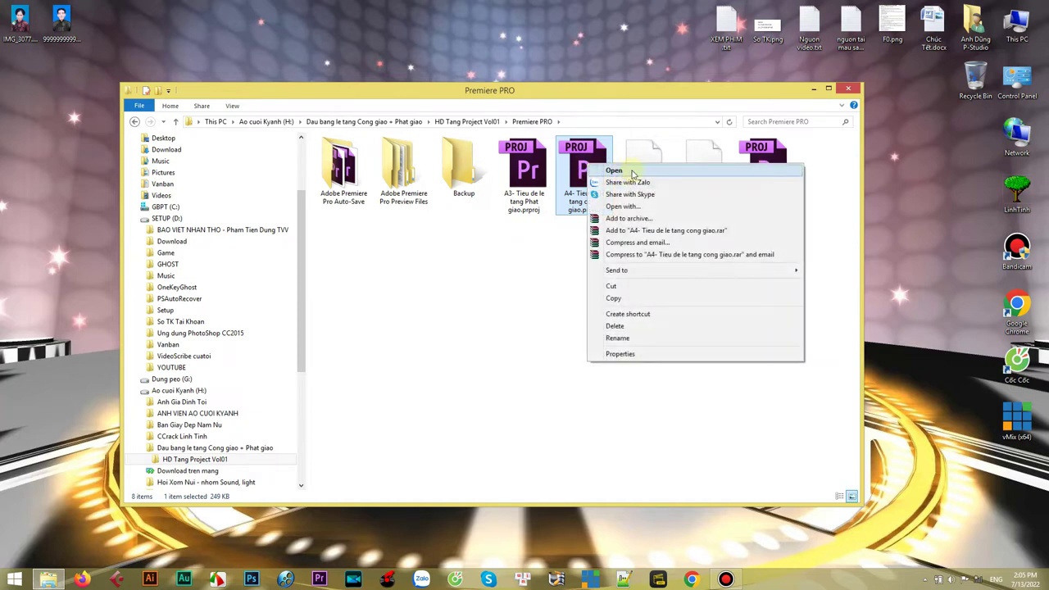
click(629, 172)
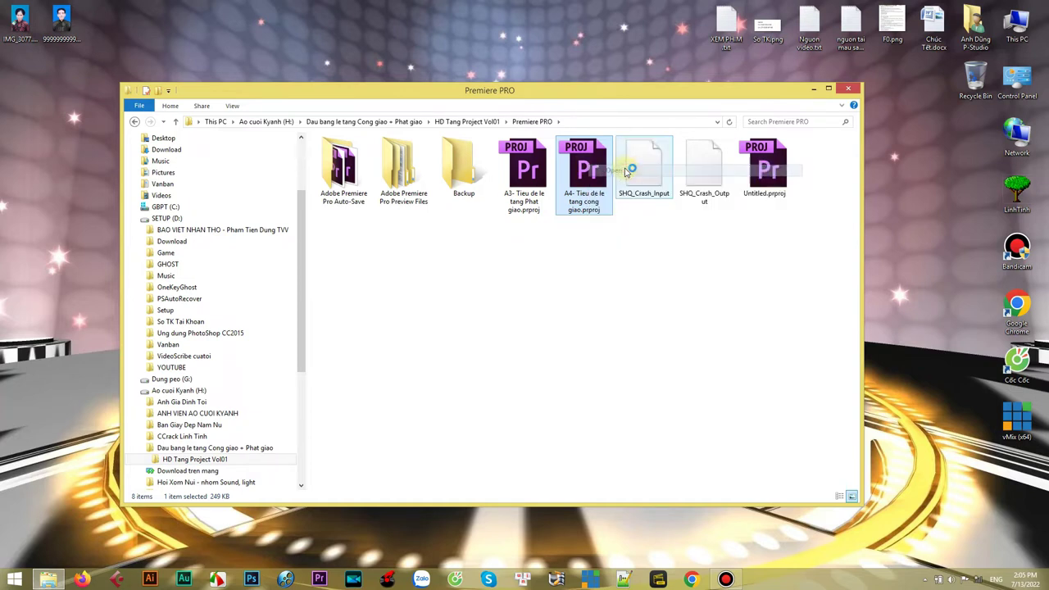
click(815, 90)
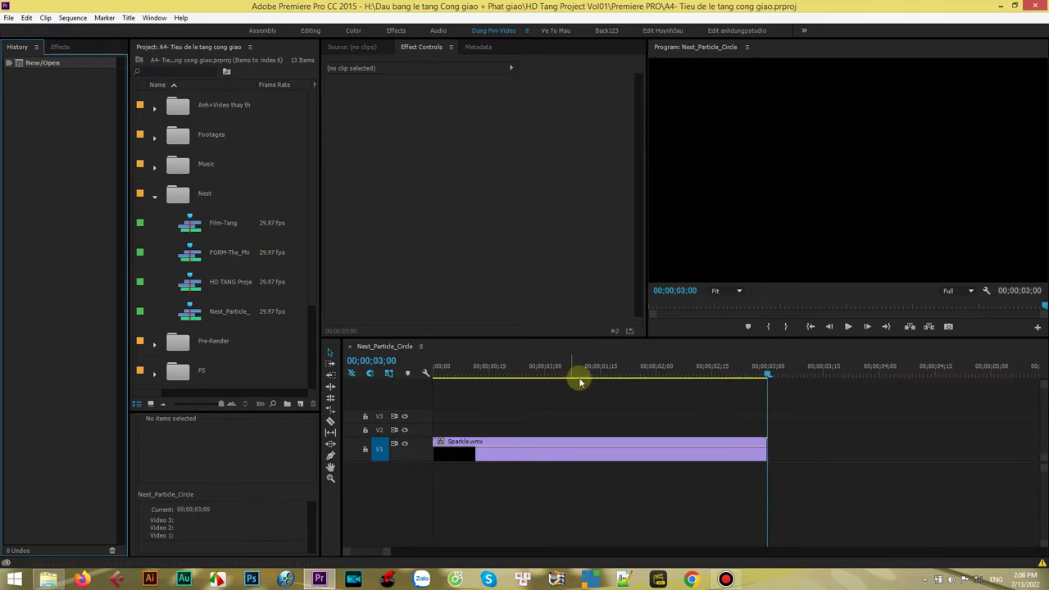
- Collapse and re-expand the Nest bin, then open the HD TANG Project Vol01 sequence from it
click(182, 199)
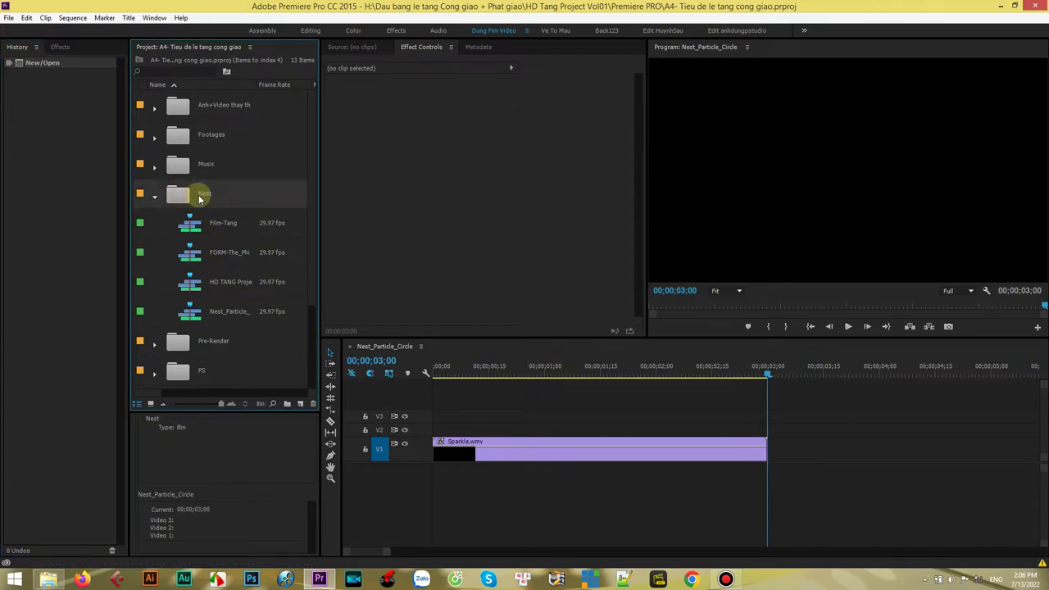
click(155, 199)
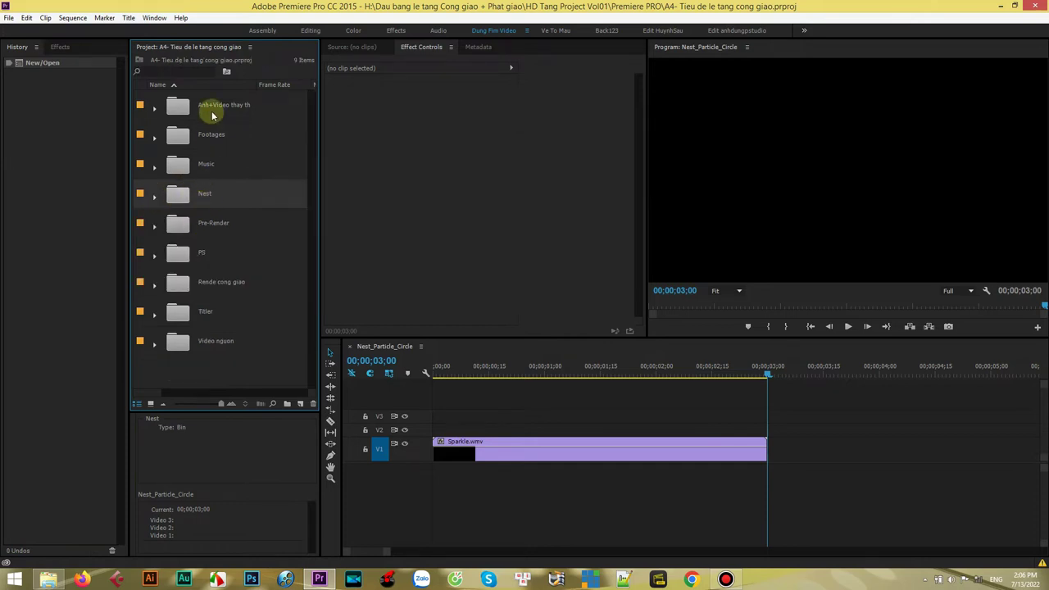
click(206, 103)
click(206, 133)
click(213, 201)
click(206, 198)
click(154, 200)
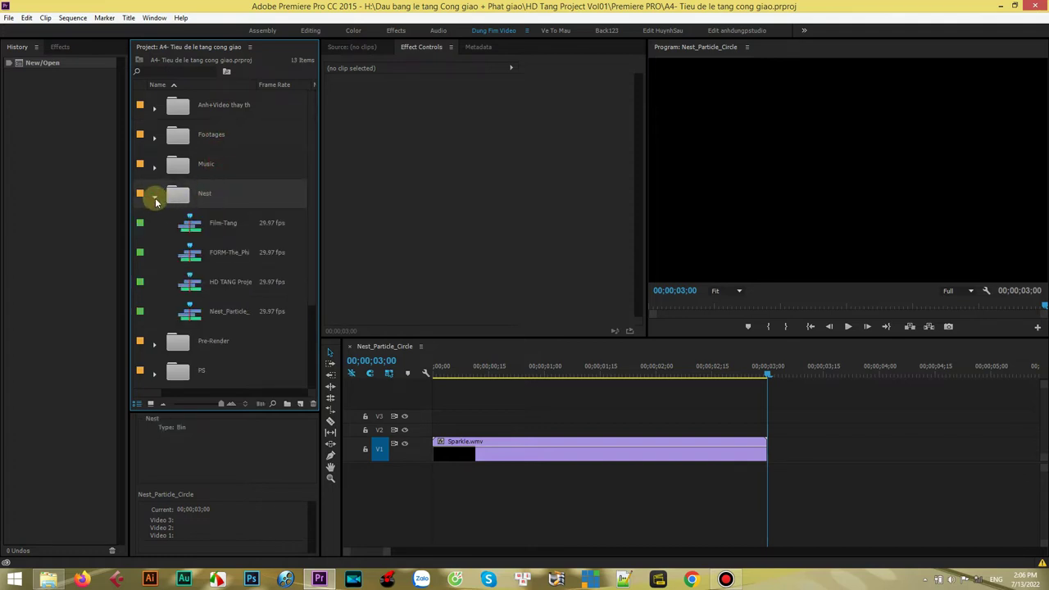
click(223, 285)
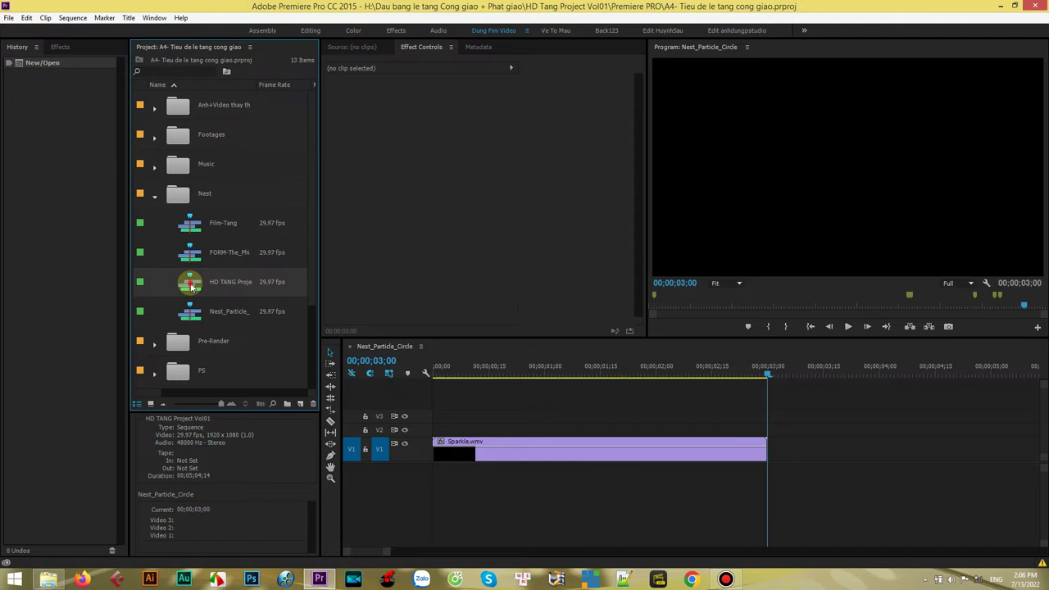
double_click(191, 285)
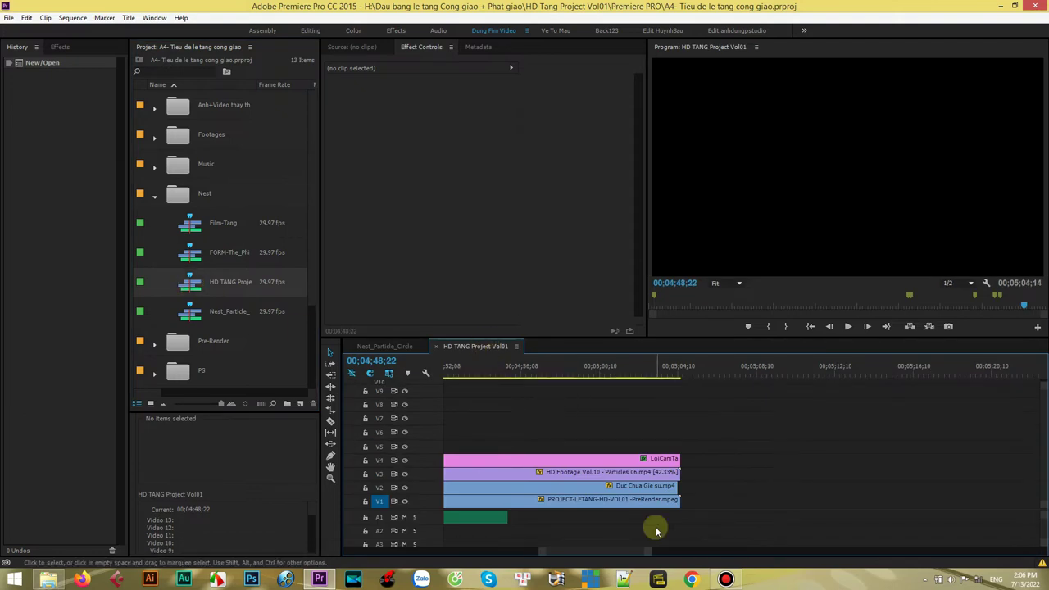
- Play the HD TANG Project Vol01 sequence from its start to preview it
drag(651, 551, 767, 551)
click(809, 326)
drag(689, 554, 738, 552)
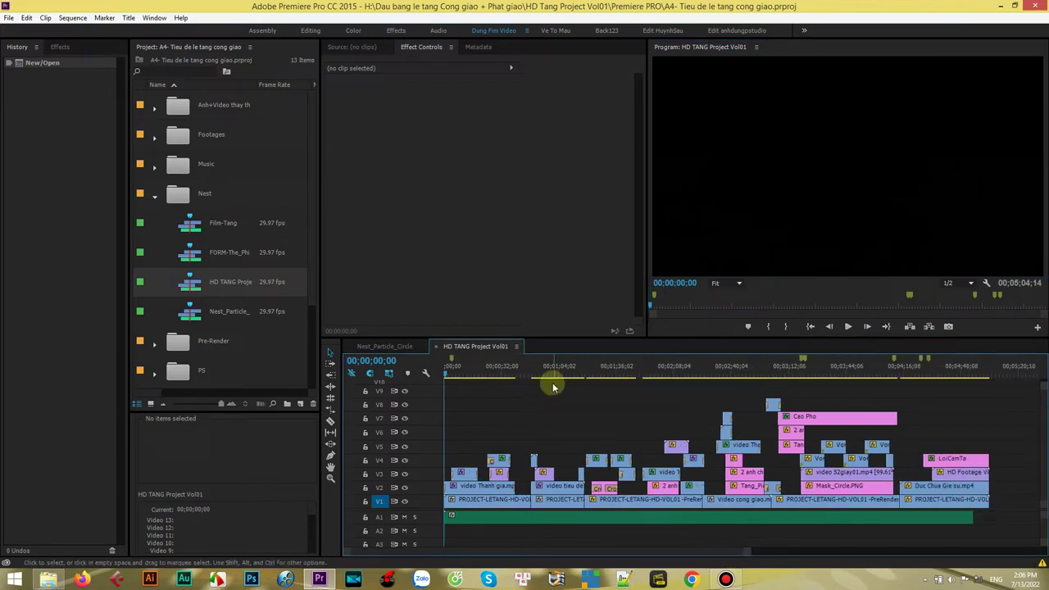
click(848, 327)
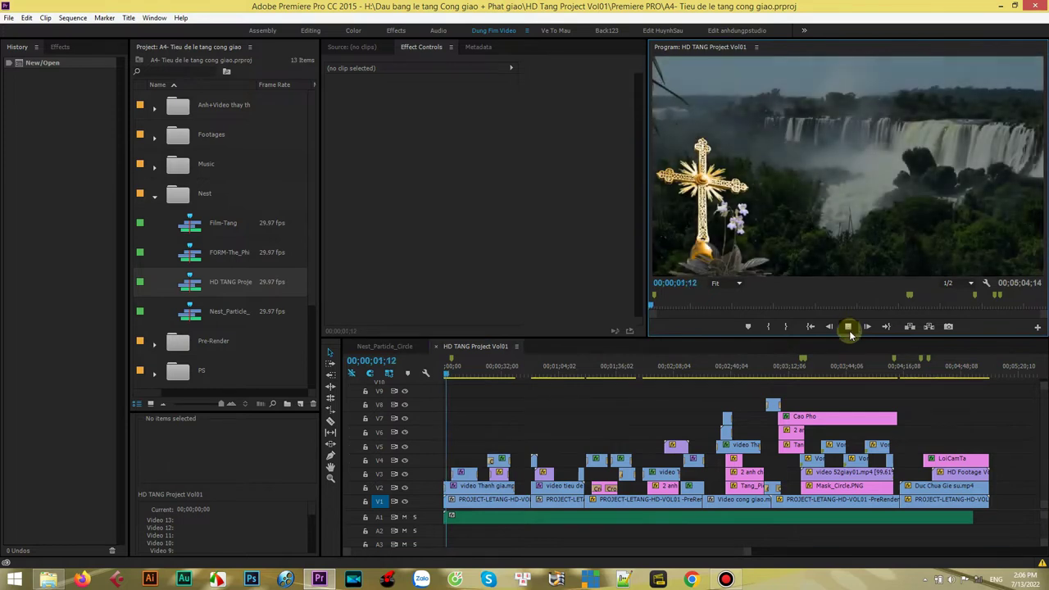
click(848, 327)
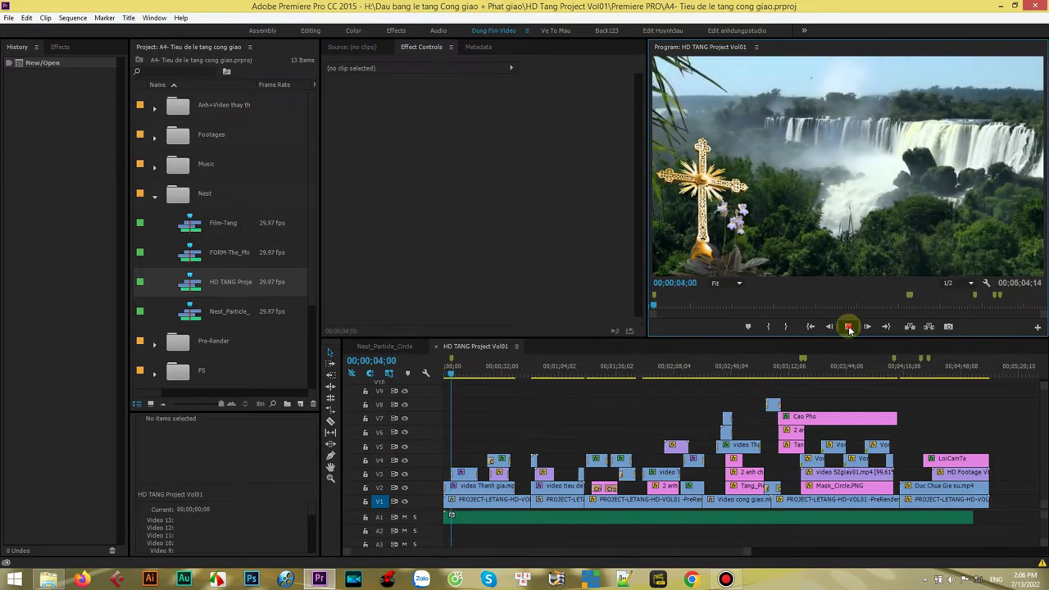
- Preview from about 00;01;30;04 and 00;02;41;12, stop on the portrait frame, then quit Premiere Pro
drag(598, 375, 684, 381)
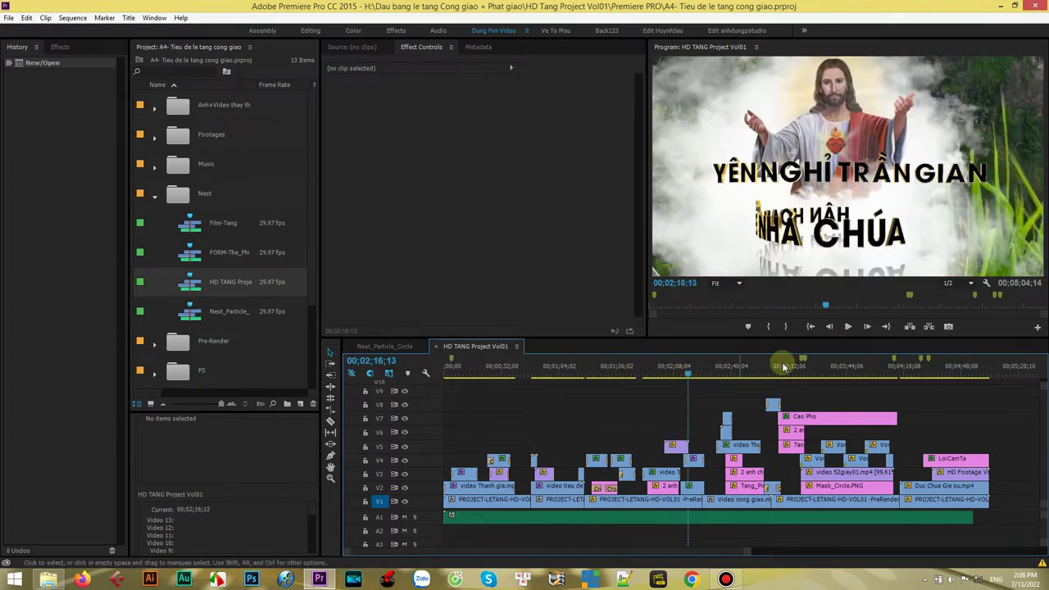
click(848, 327)
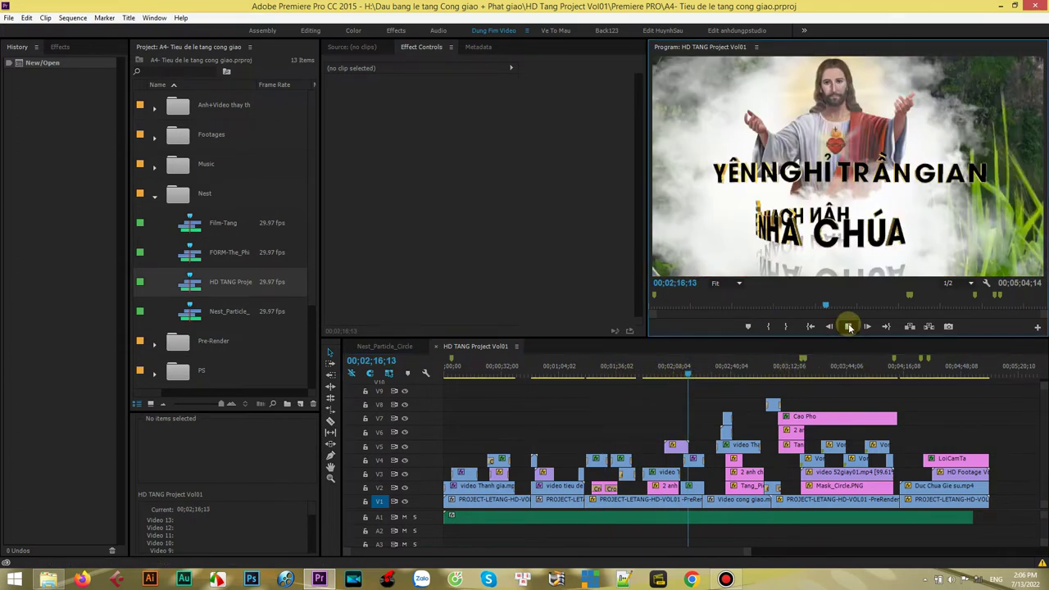
click(848, 327)
click(733, 371)
click(849, 327)
click(849, 327)
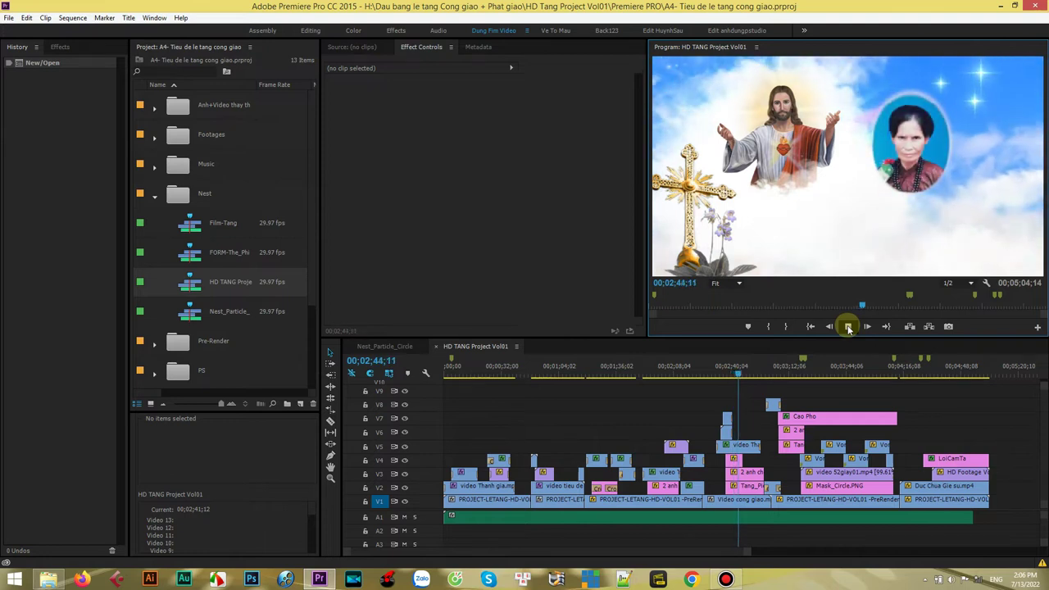
click(848, 328)
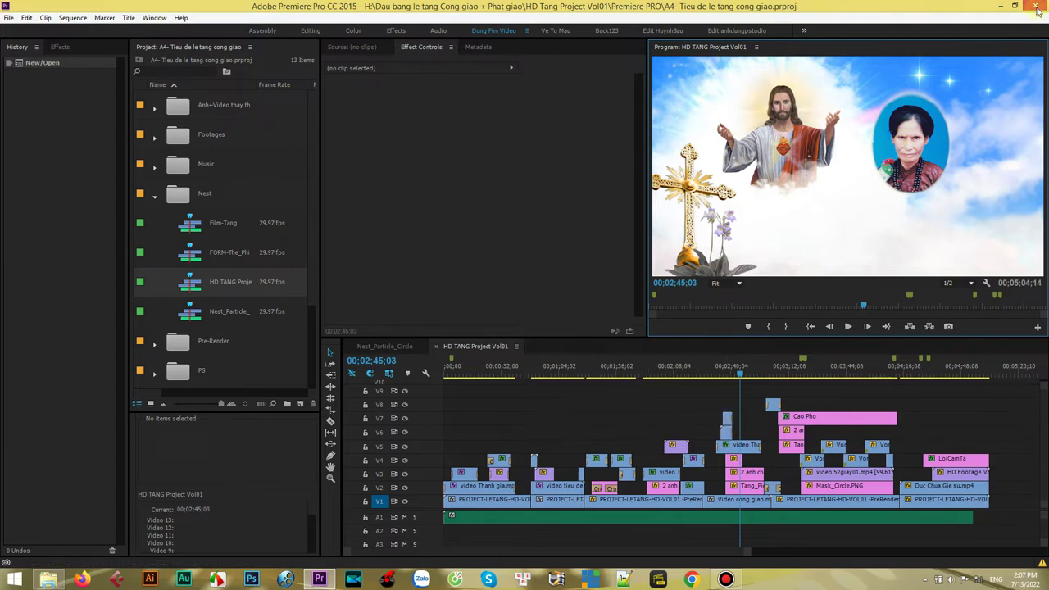
click(1038, 7)
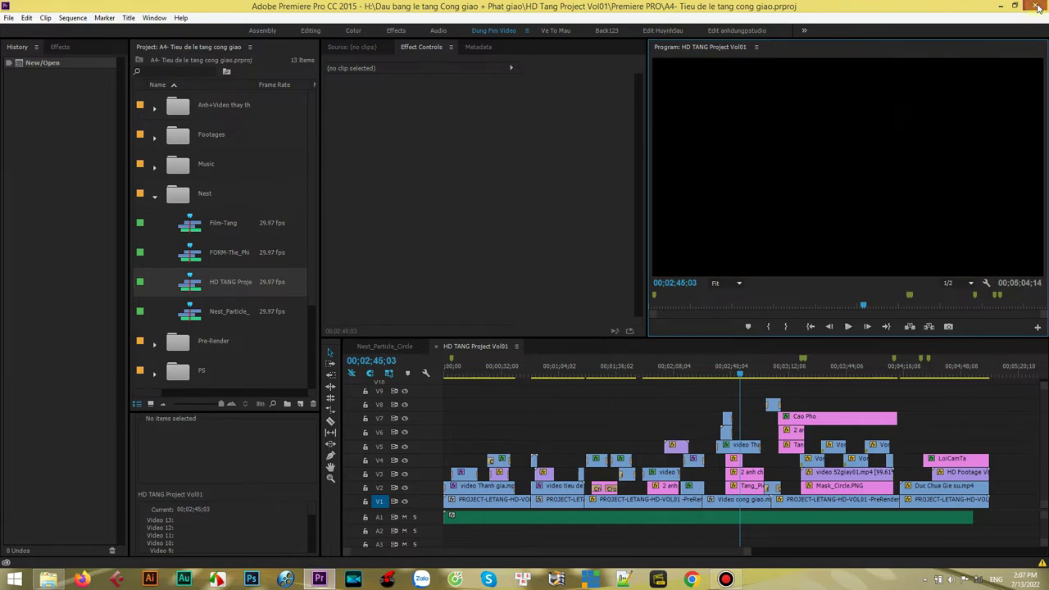
- Refresh the desktop, restore the folder window and open HD Tang Project Vol01 > Anh+Video thay the
right_click(324, 17)
click(338, 40)
click(48, 580)
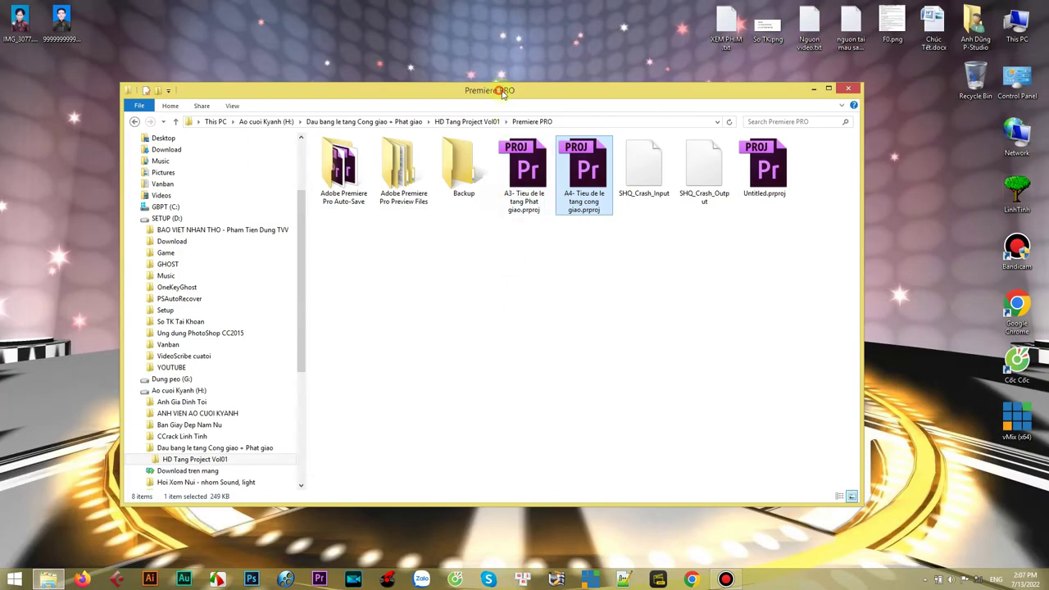
drag(500, 93, 510, 91)
click(471, 120)
drag(354, 227, 338, 168)
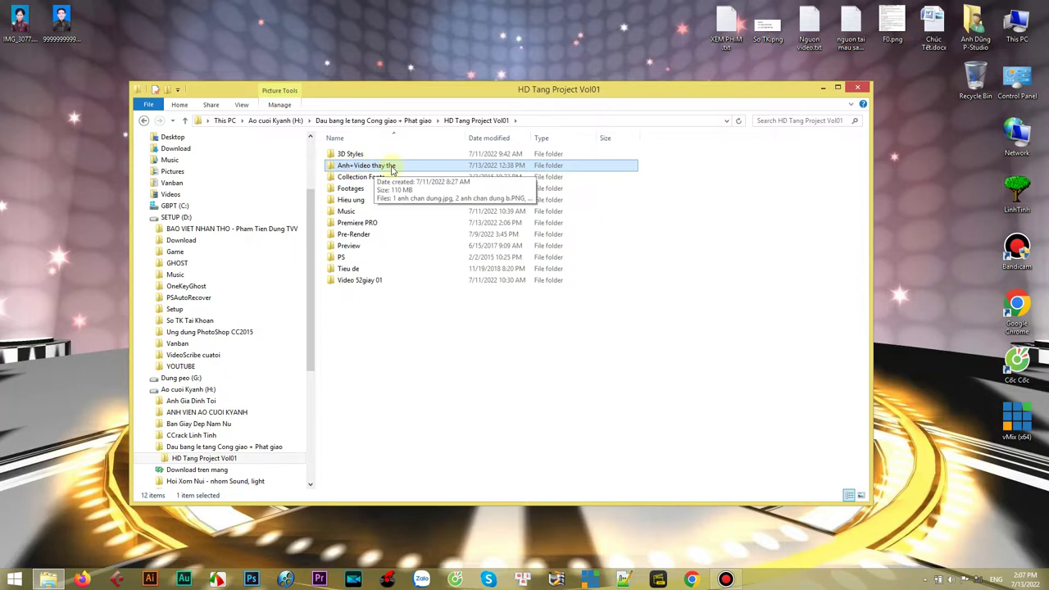
right_click(331, 168)
click(354, 173)
- Select both portrait images, 1 anh chan dung.jpg and 2 anh chan dung b.PNG, and launch Photoshop
drag(485, 93, 515, 98)
drag(373, 240, 458, 149)
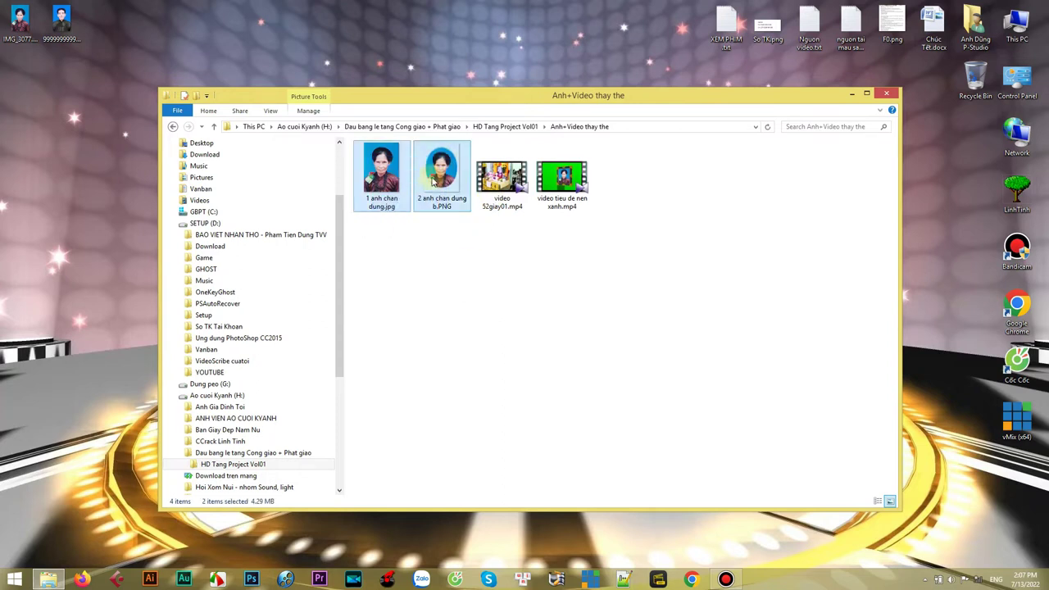
click(388, 211)
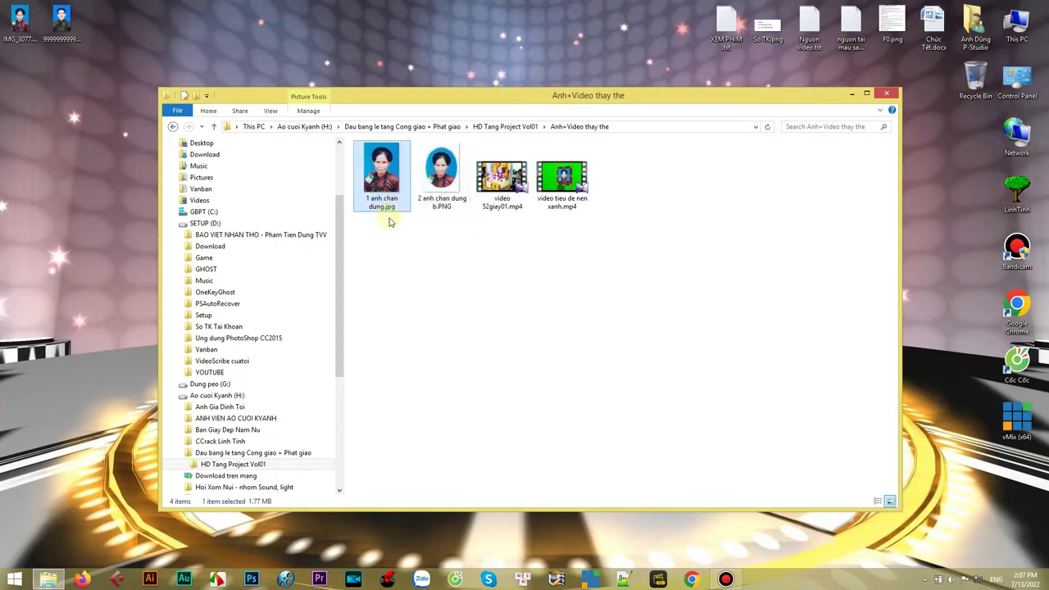
click(443, 176)
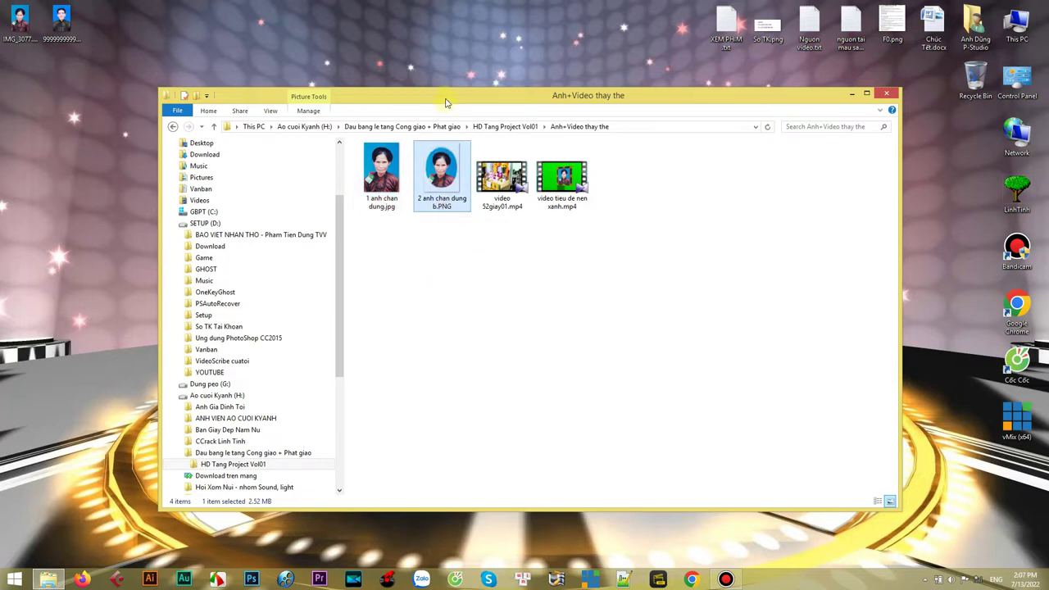
drag(445, 103, 460, 96)
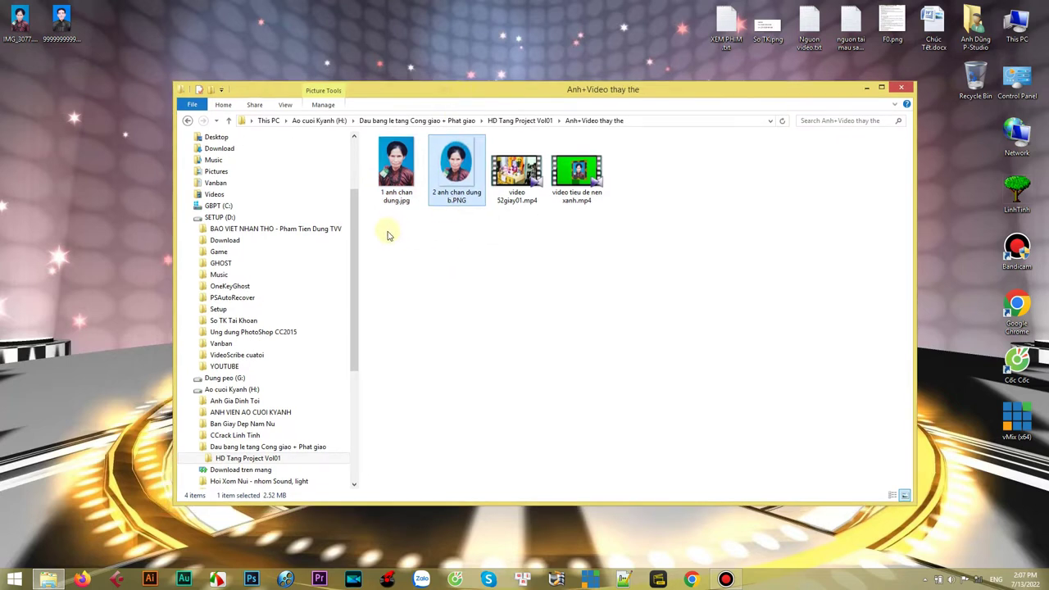
drag(386, 236, 460, 187)
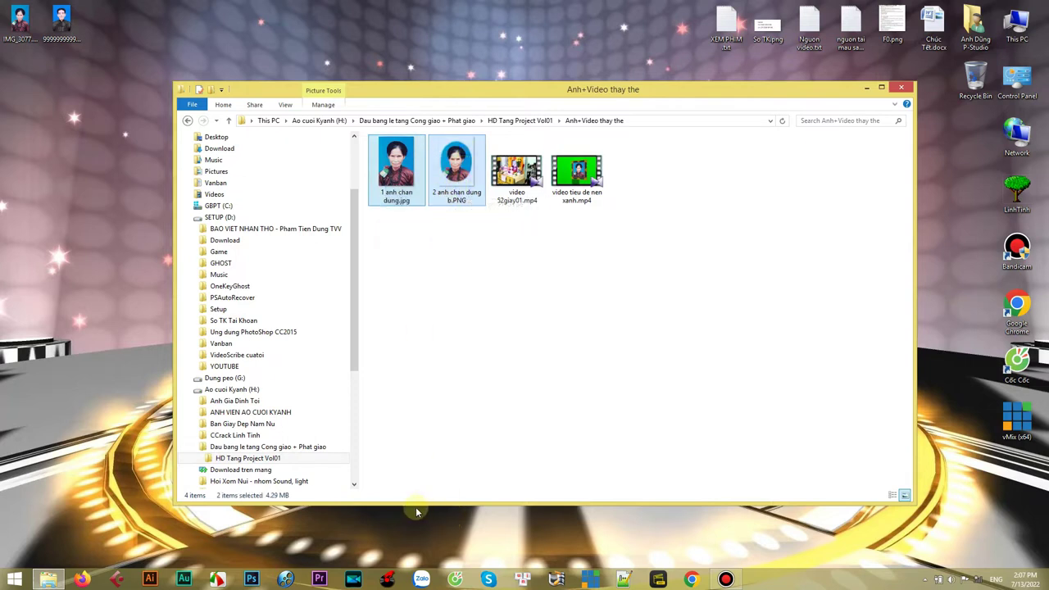
click(251, 580)
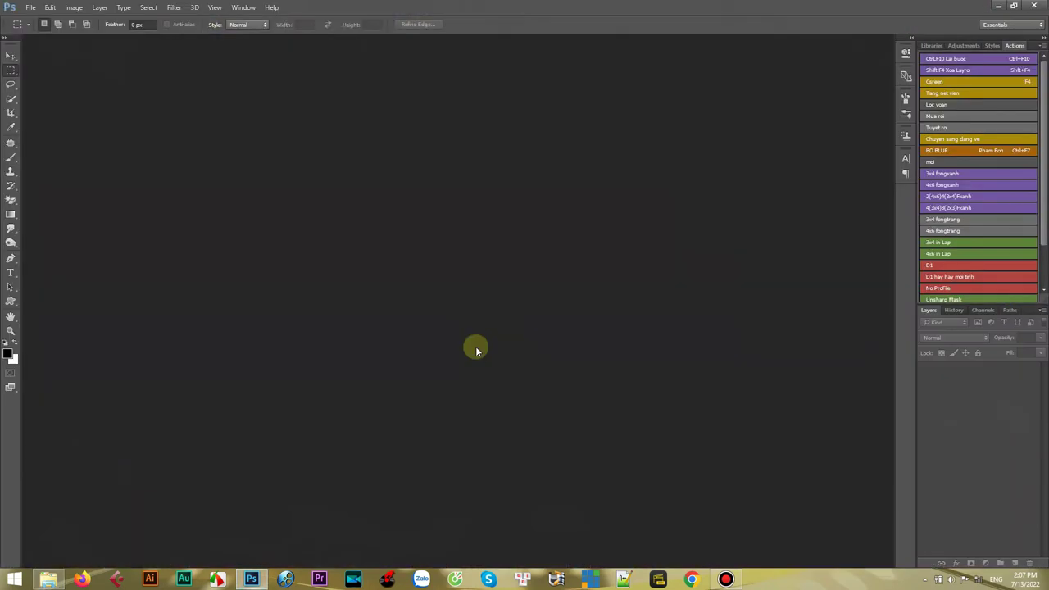
- Drag 1 anh chan dung.jpg and 2 anh chan dung b.PNG from Explorer into Photoshop, then un-maximise Photoshop
click(48, 580)
drag(496, 92, 428, 142)
drag(319, 292, 308, 291)
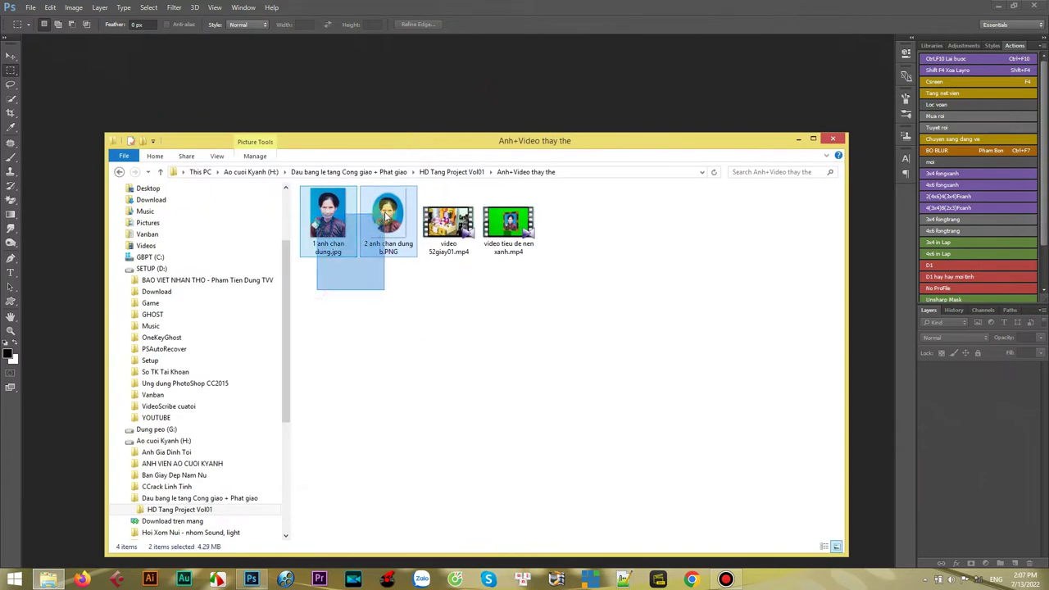
drag(328, 215, 313, 93)
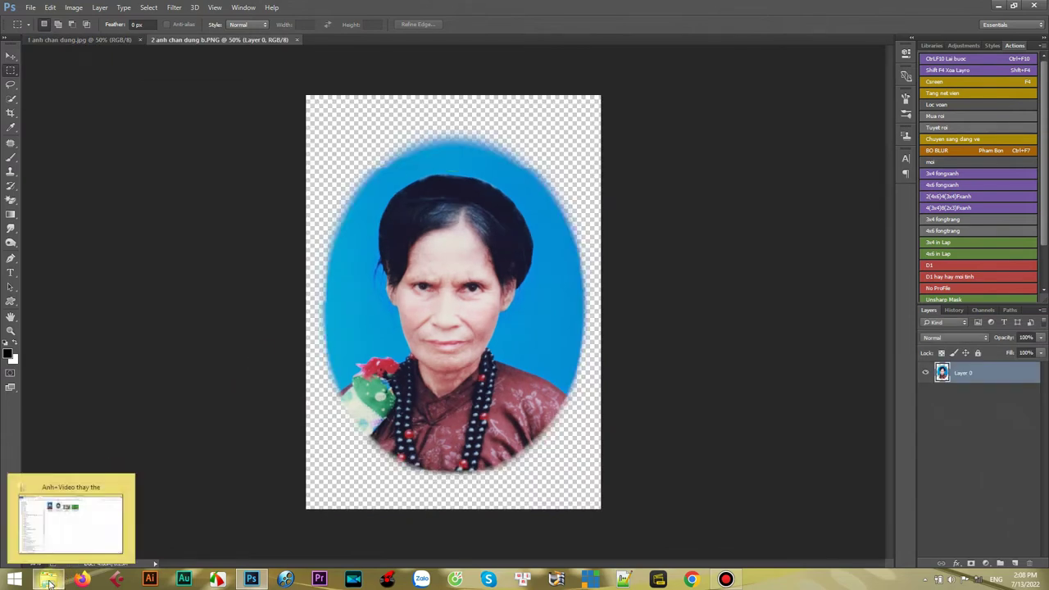
drag(337, 11, 401, 64)
- Refresh the desktop and drag the man's portrait 99999999999987.jpg into Photoshop
right_click(186, 16)
right_click(147, 11)
right_click(153, 13)
click(181, 45)
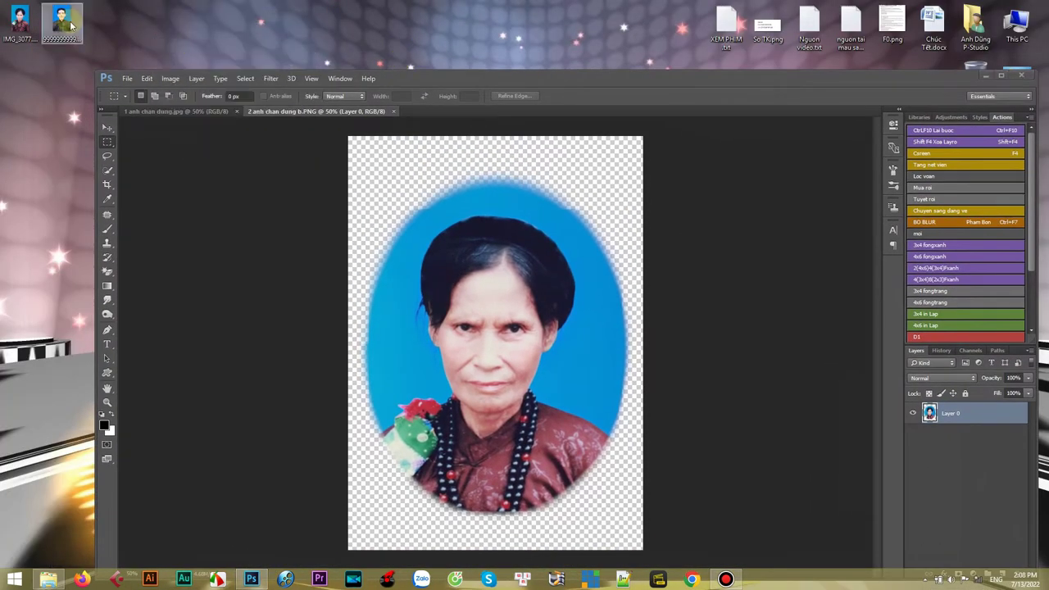
click(54, 35)
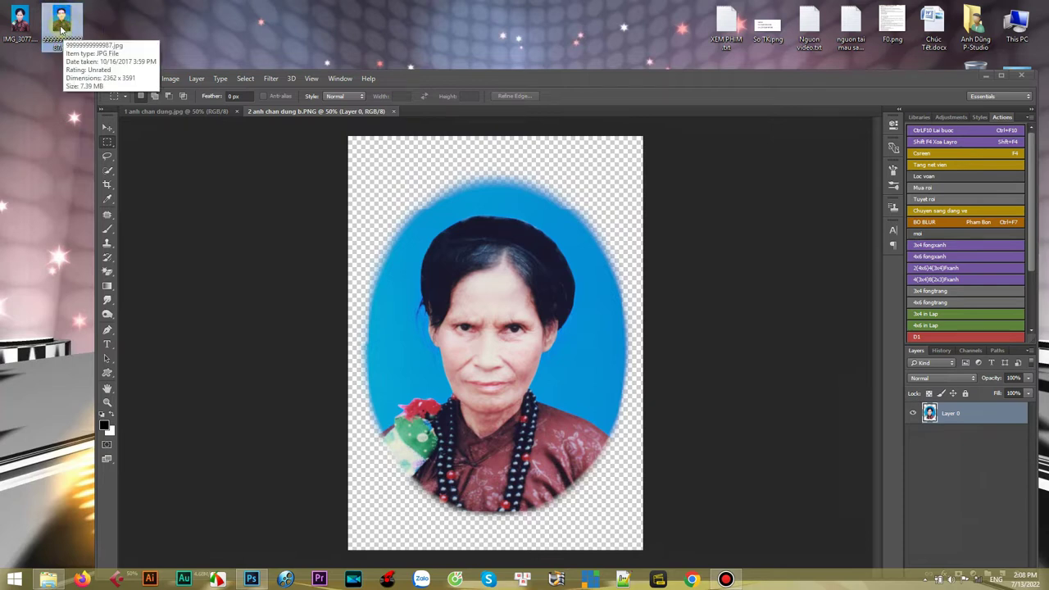
drag(54, 34, 489, 116)
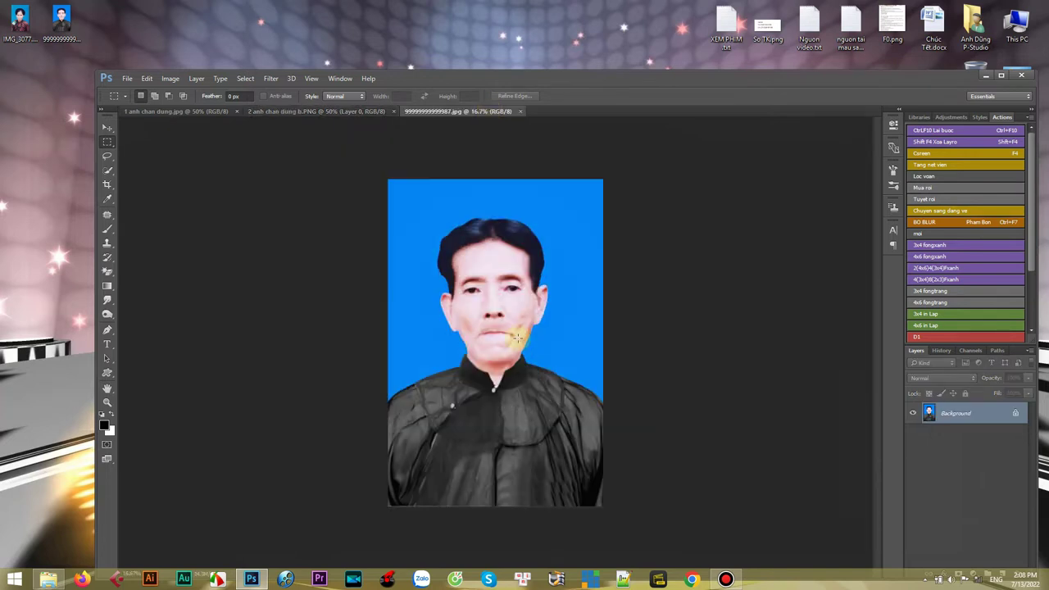
- Fit the man's portrait on screen, switch to the Move tool, maximise Photoshop and select the whole image
right_click(505, 326)
click(516, 324)
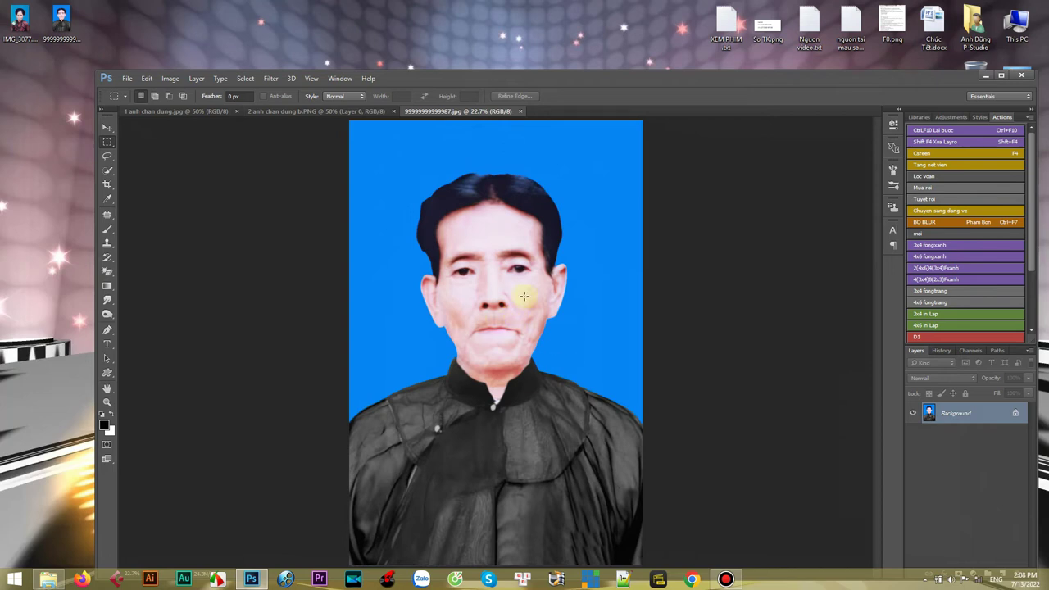
key(v)
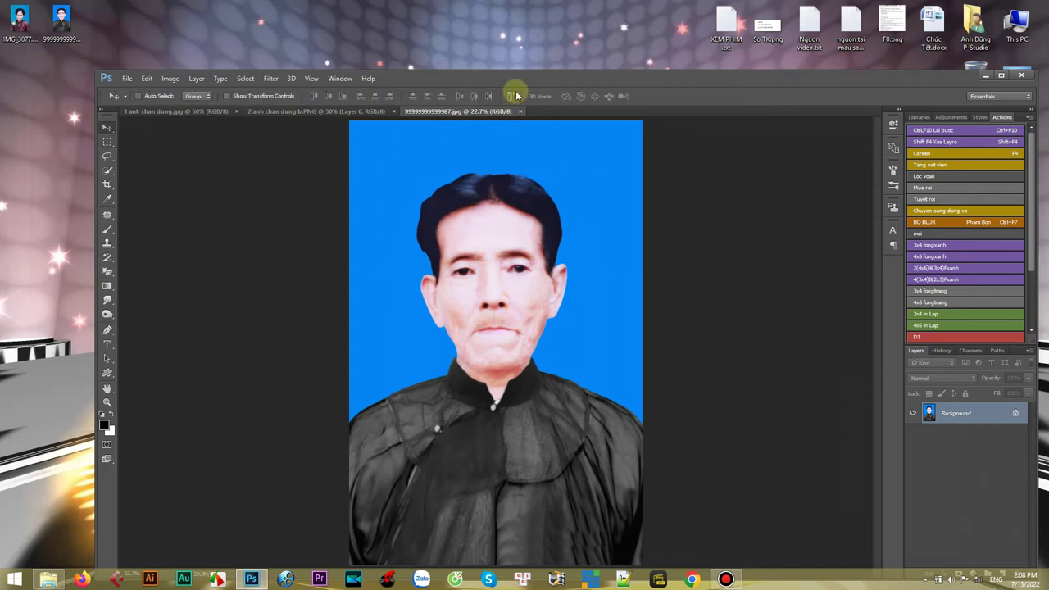
key(super+Up)
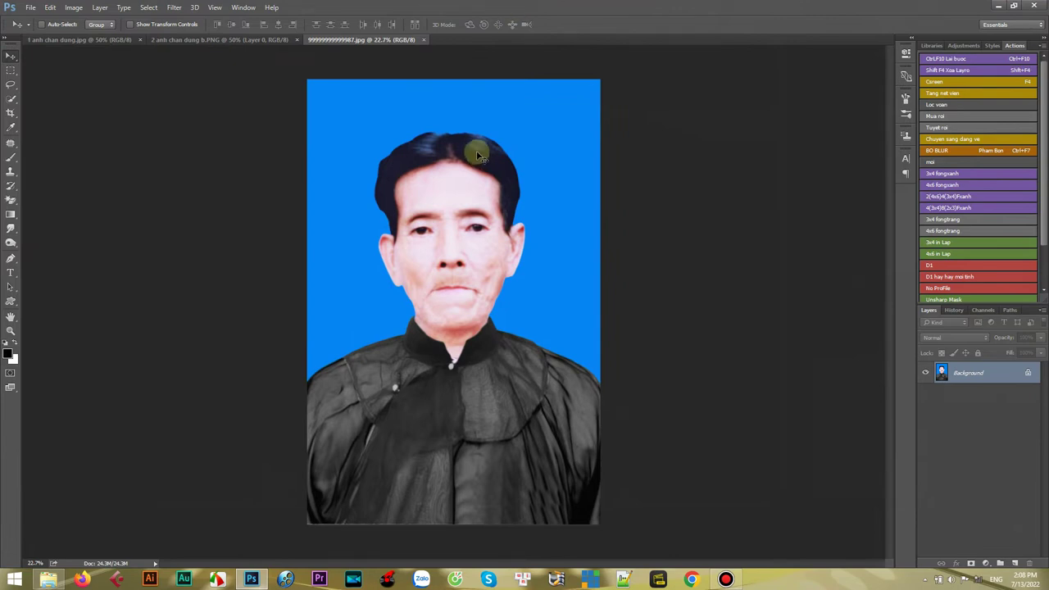
key(ctrl+a)
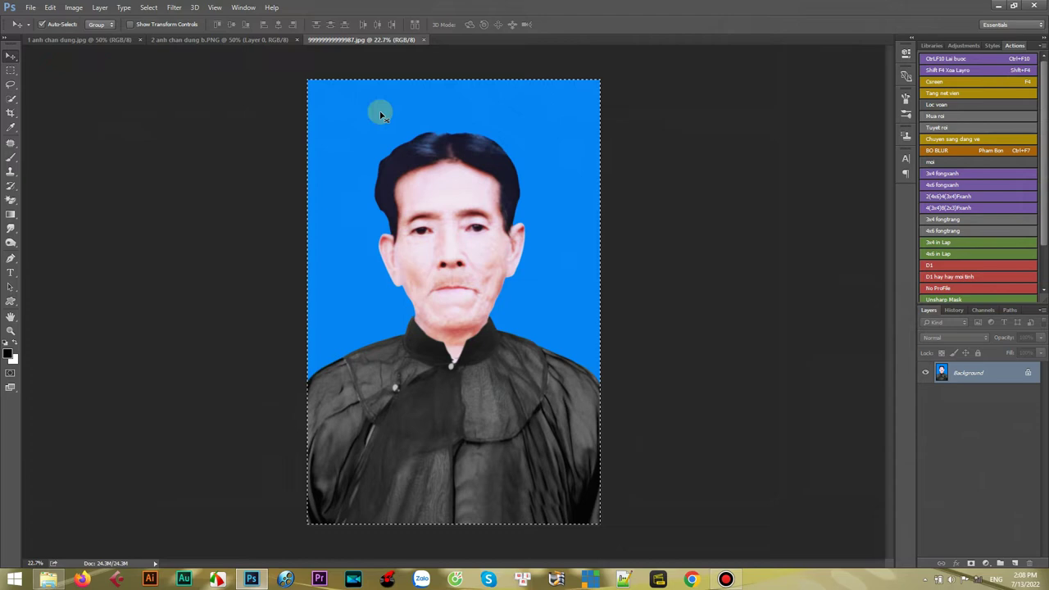
- Paste the man's portrait onto a new layer in 1 anh chan dung.jpg and scale it to fit the frame
click(47, 40)
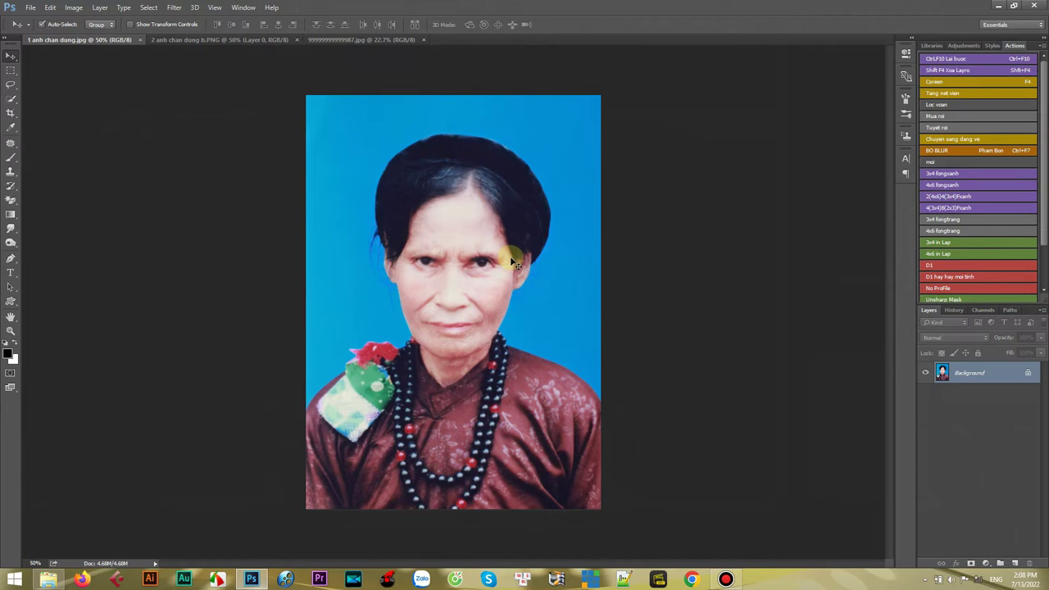
key(ctrl+shift+alt+n)
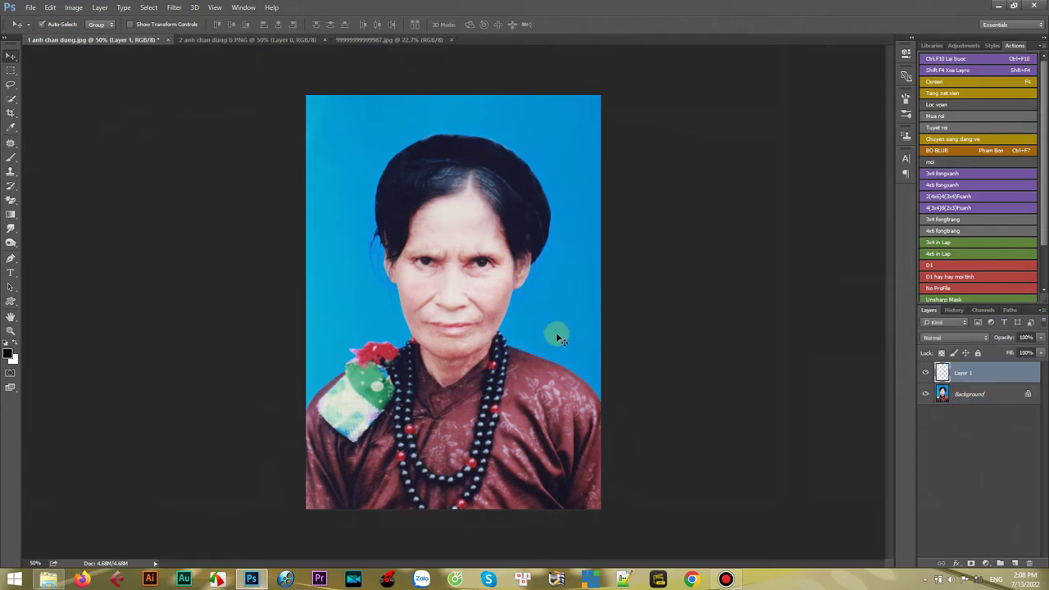
key(ctrl+v)
drag(549, 307, 548, 321)
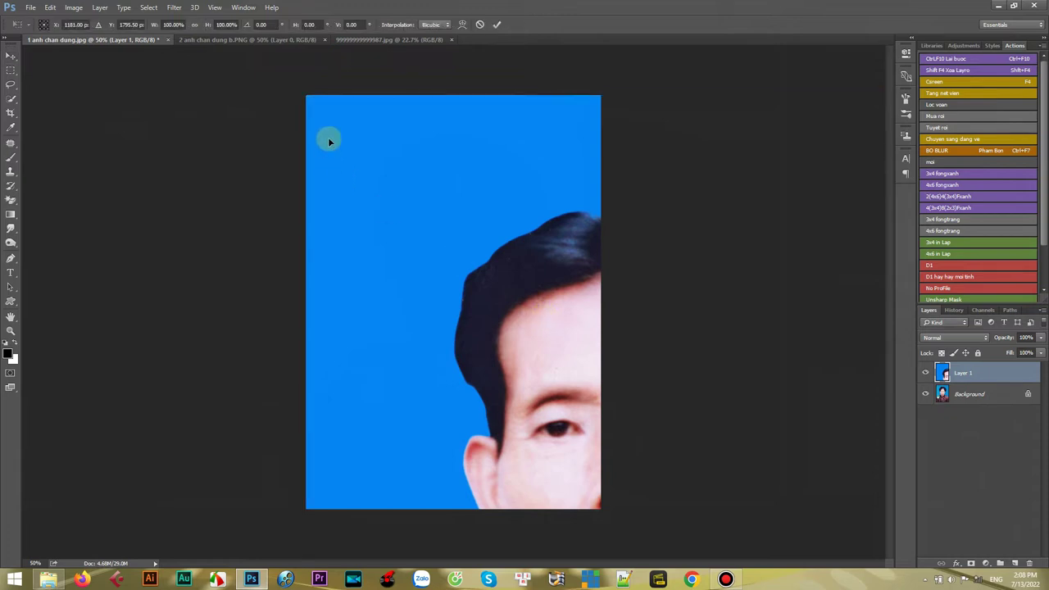
key(ctrl+t)
drag(306, 96, 512, 329)
drag(574, 394, 397, 133)
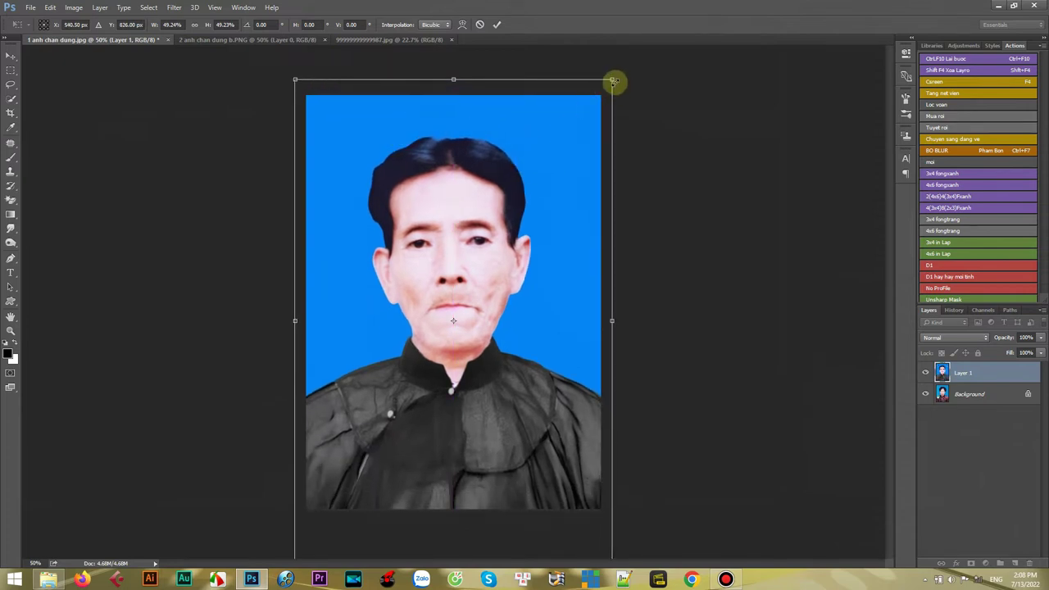
drag(613, 79, 604, 88)
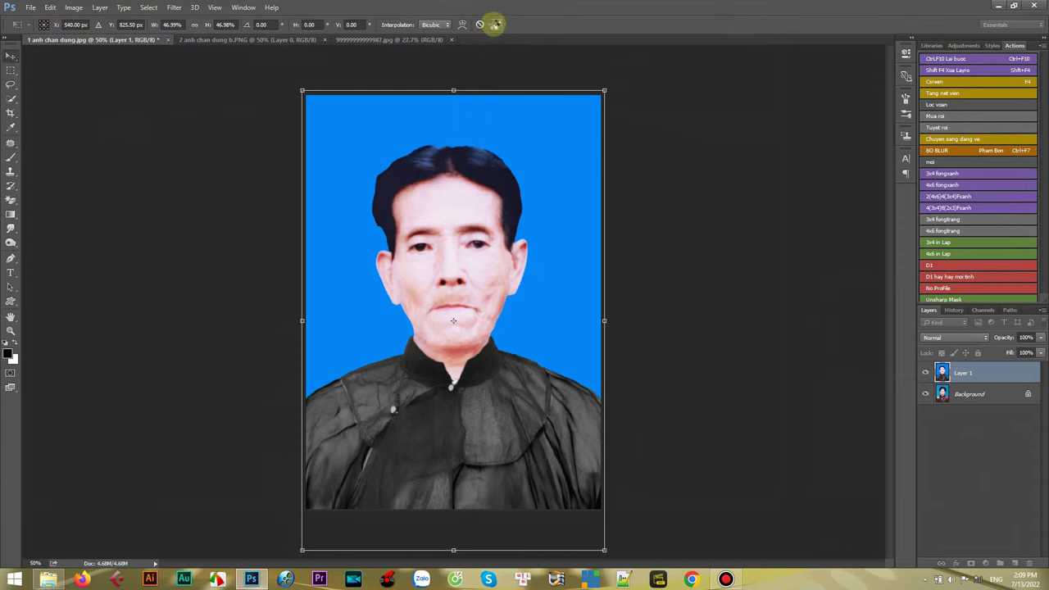
click(495, 24)
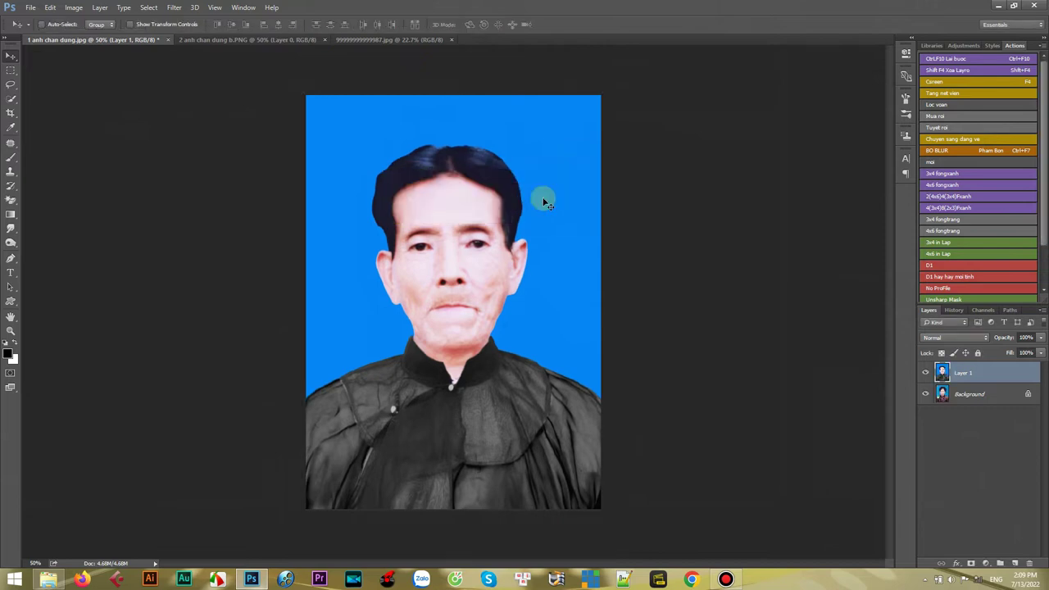
- Merge the portrait layer into the background and save 1 anh chan dung.jpg
shift+click(987, 396)
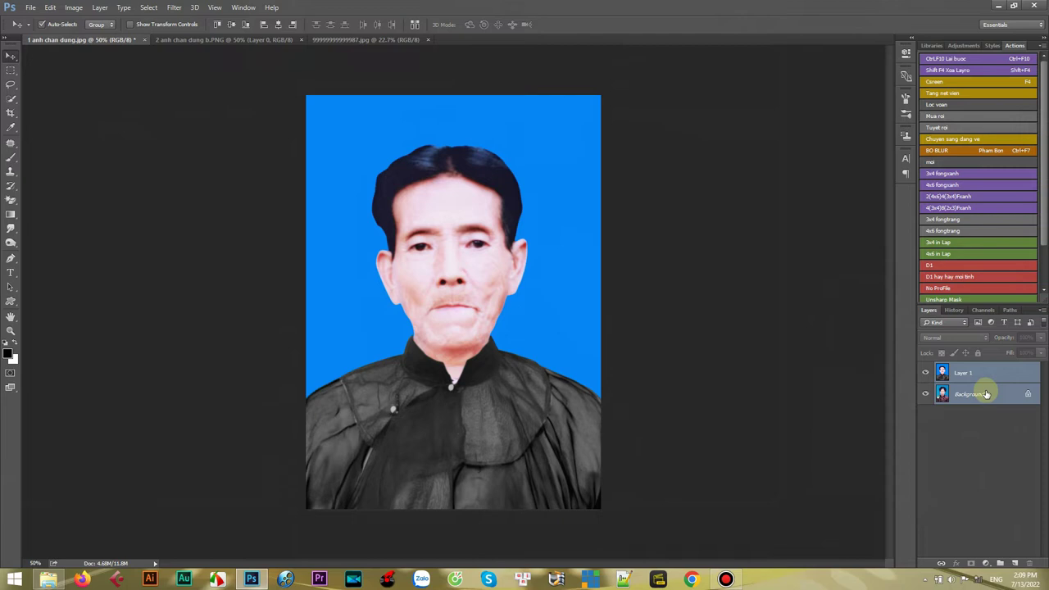
key(ctrl+e)
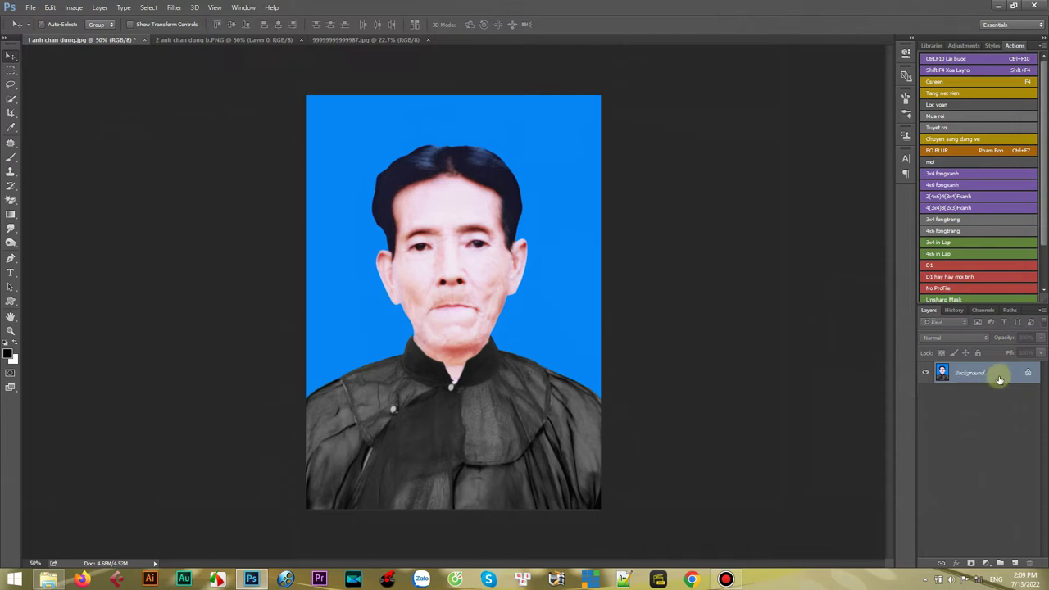
click(31, 10)
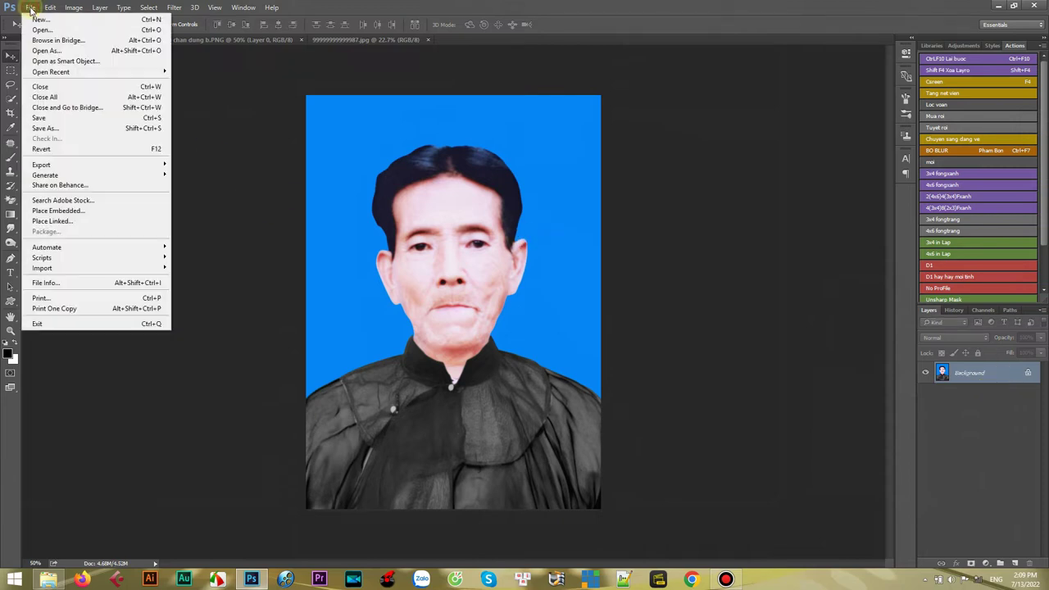
click(69, 119)
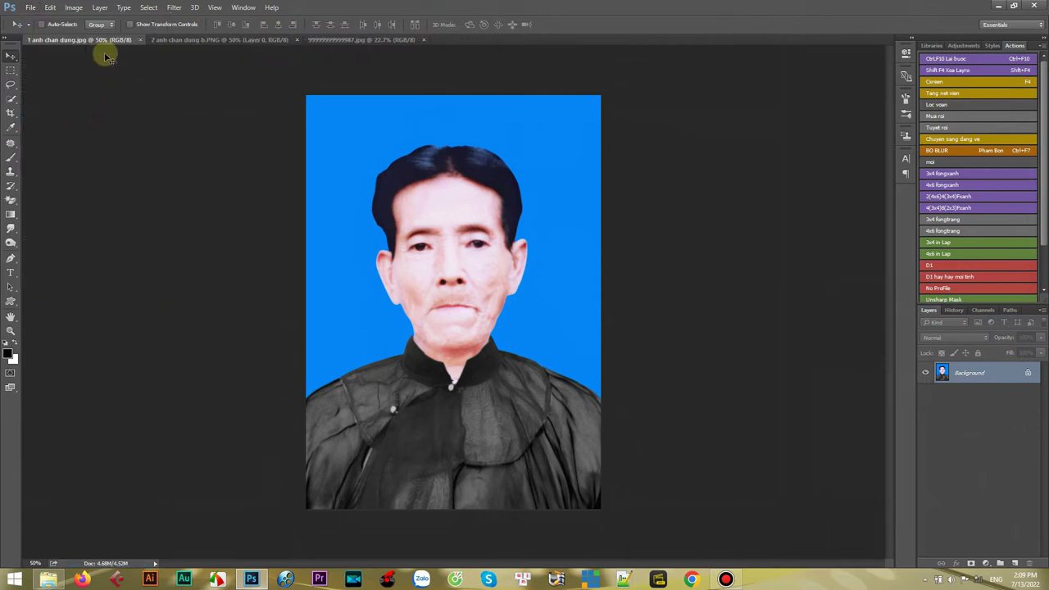
- Close 1 anh chan dung.jpg and paste the man's portrait into 2 anh chan dung b.PNG, scaled to fill the canvas
click(140, 39)
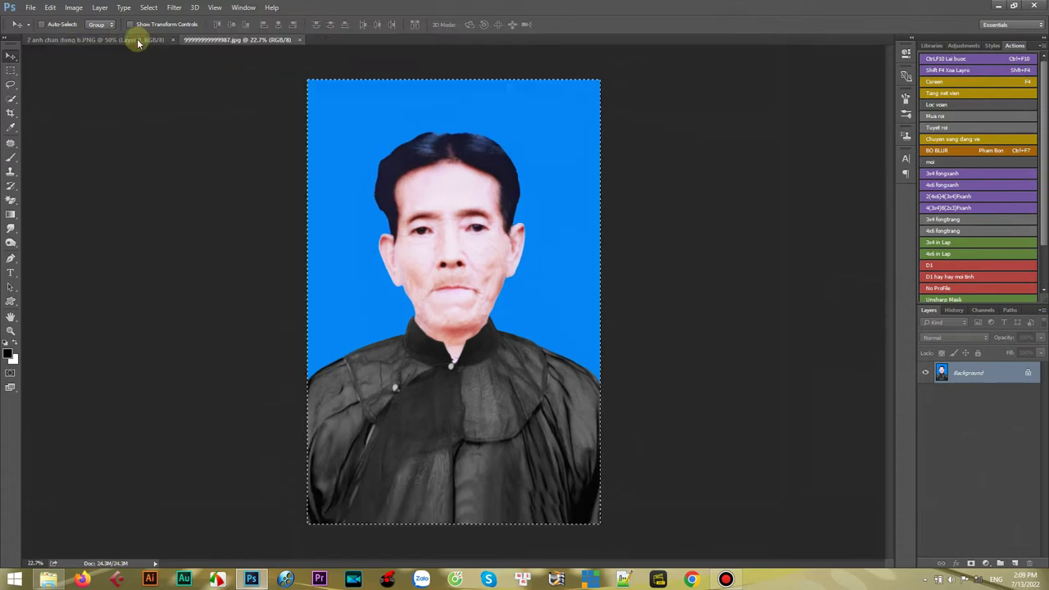
click(65, 41)
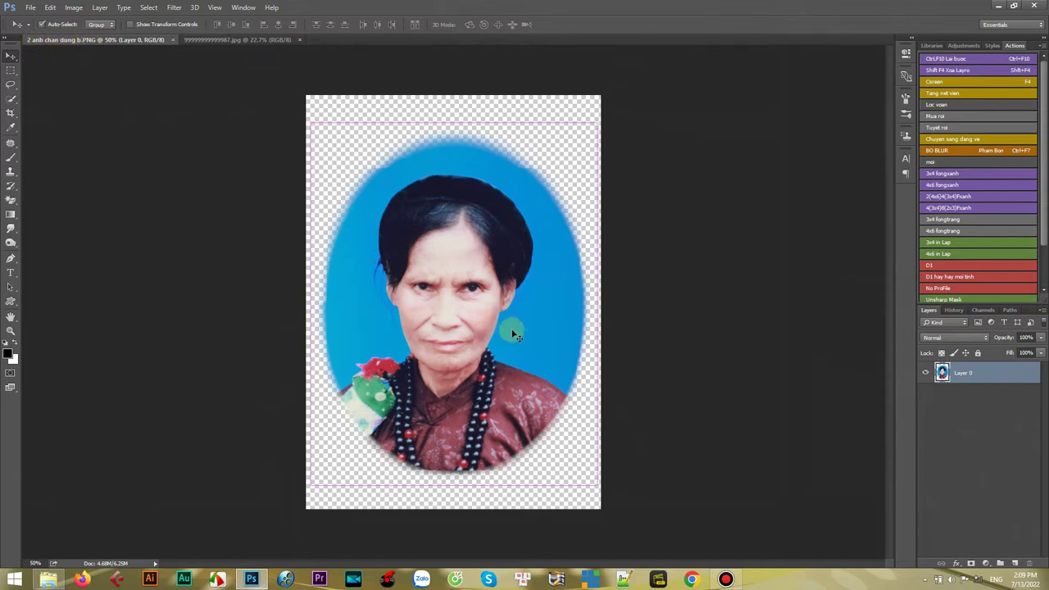
key(ctrl+v)
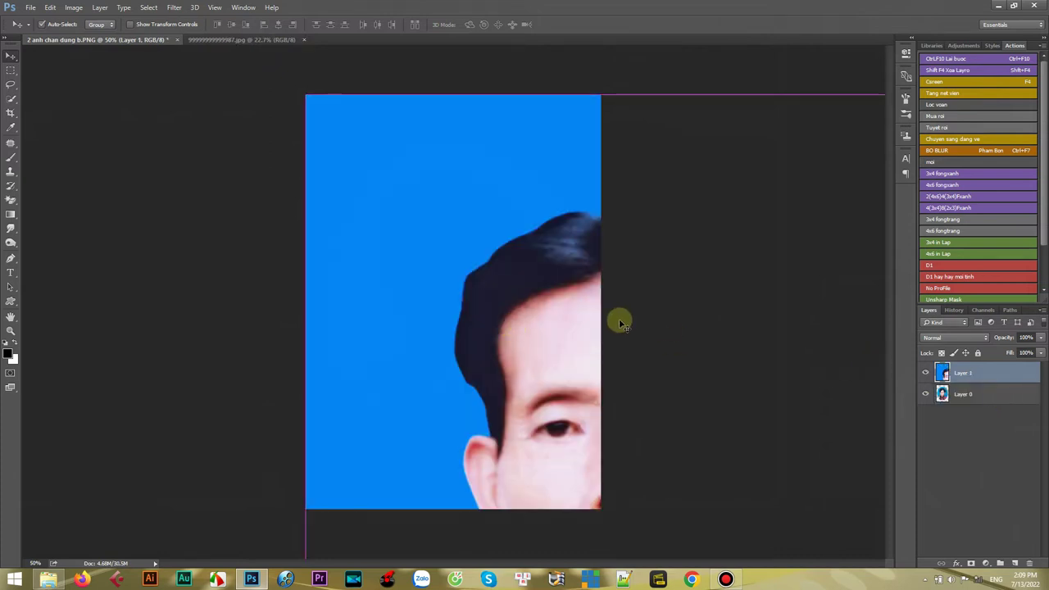
key(ctrl+t)
drag(306, 95, 443, 292)
drag(534, 352, 365, 131)
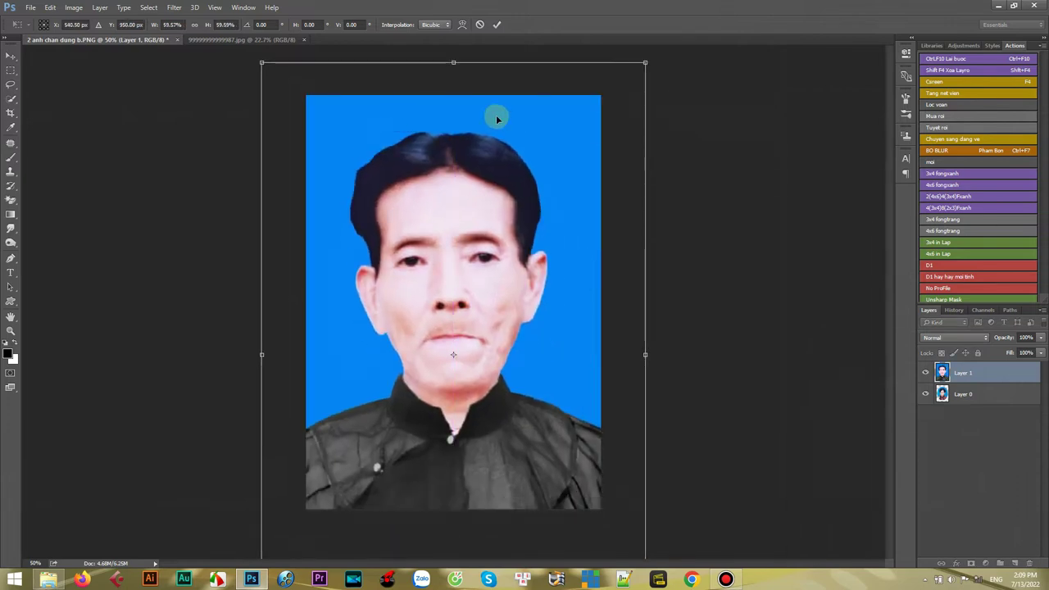
drag(644, 59, 607, 115)
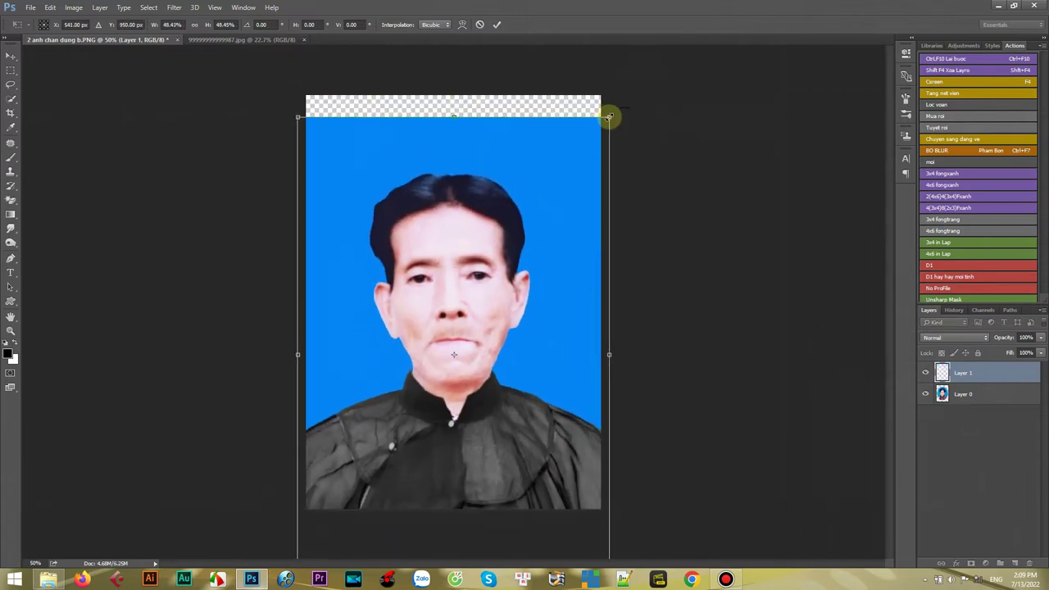
drag(566, 199, 569, 159)
drag(606, 81, 608, 85)
key(Return)
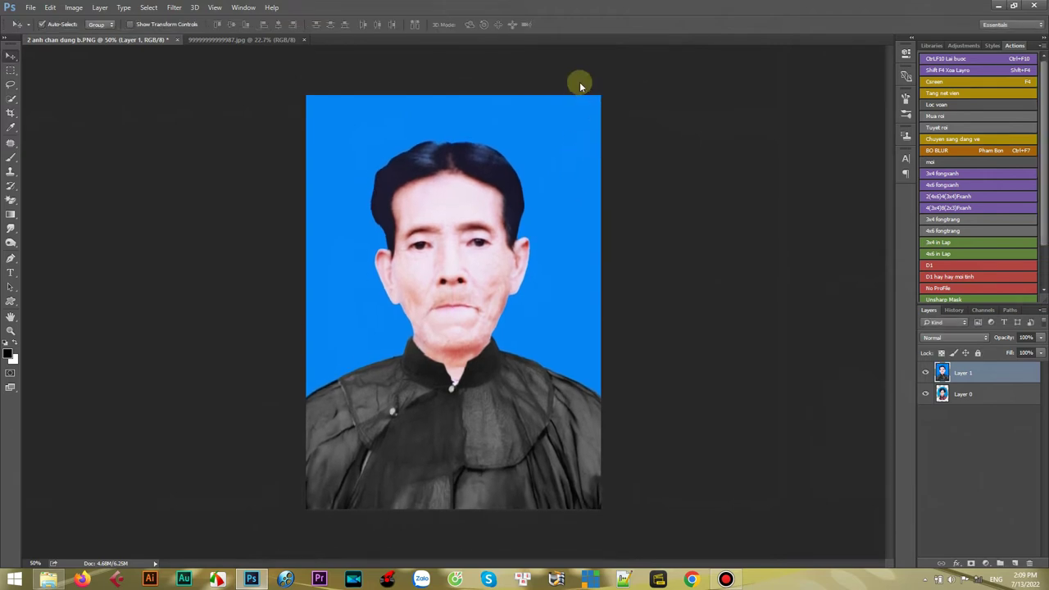
drag(451, 211, 460, 214)
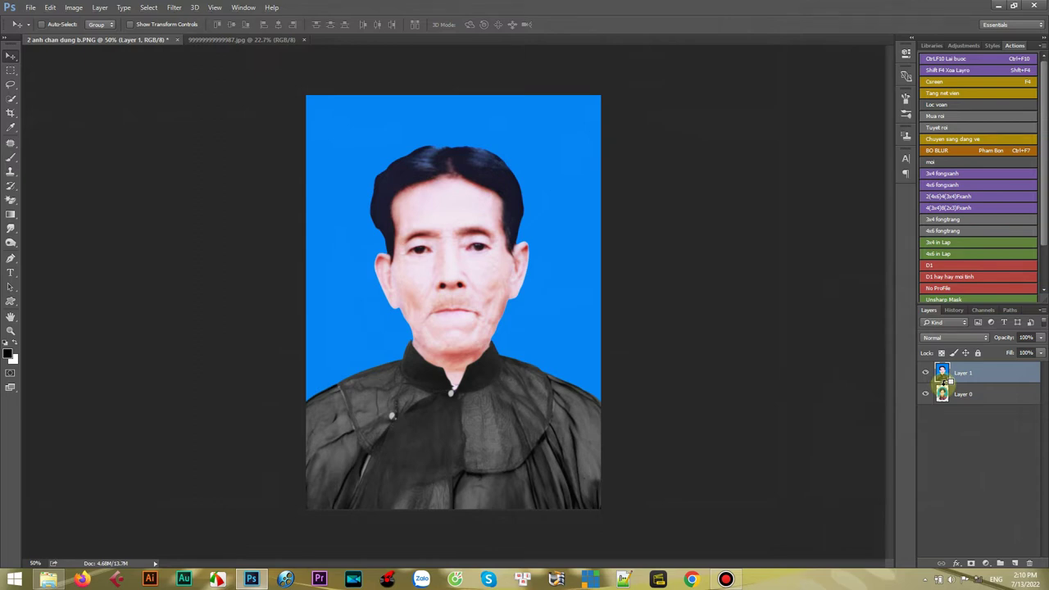
- Clip the portrait to the feathered oval layer and rescale it to about 86%, nudged down
alt+click(947, 383)
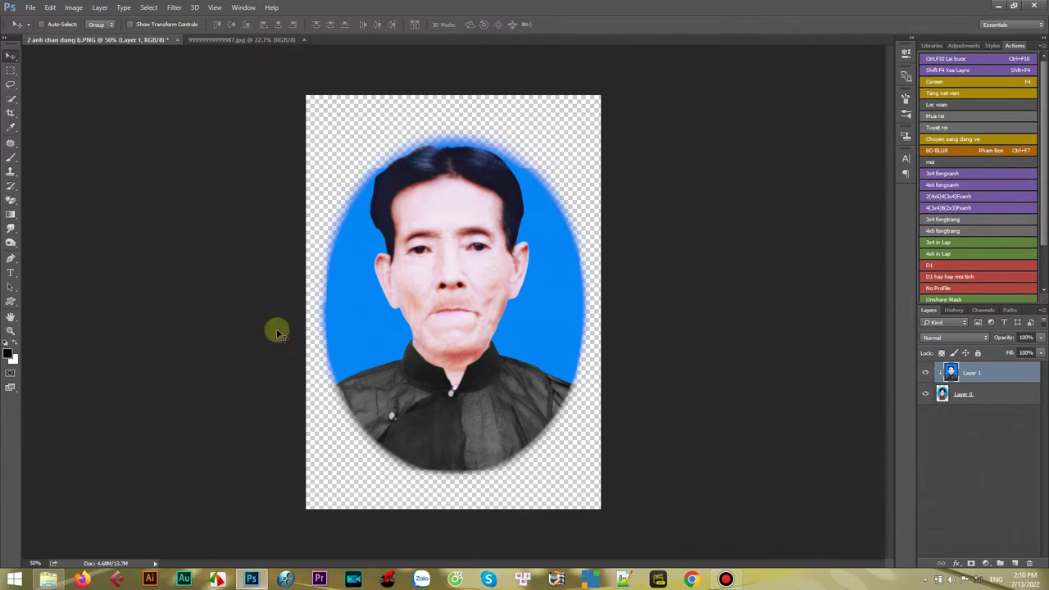
key(ctrl+t)
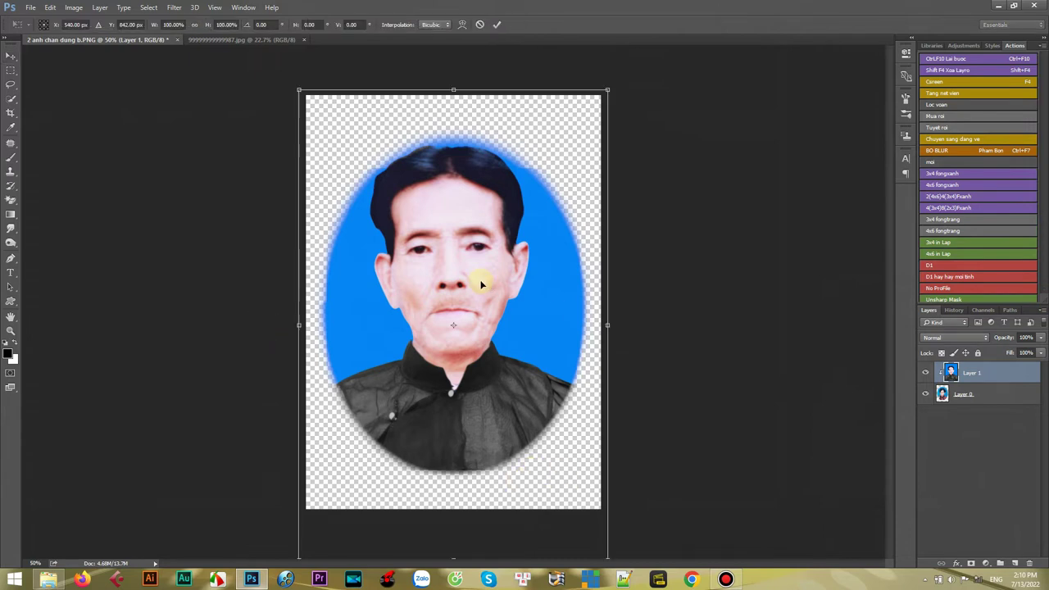
drag(608, 89, 589, 122)
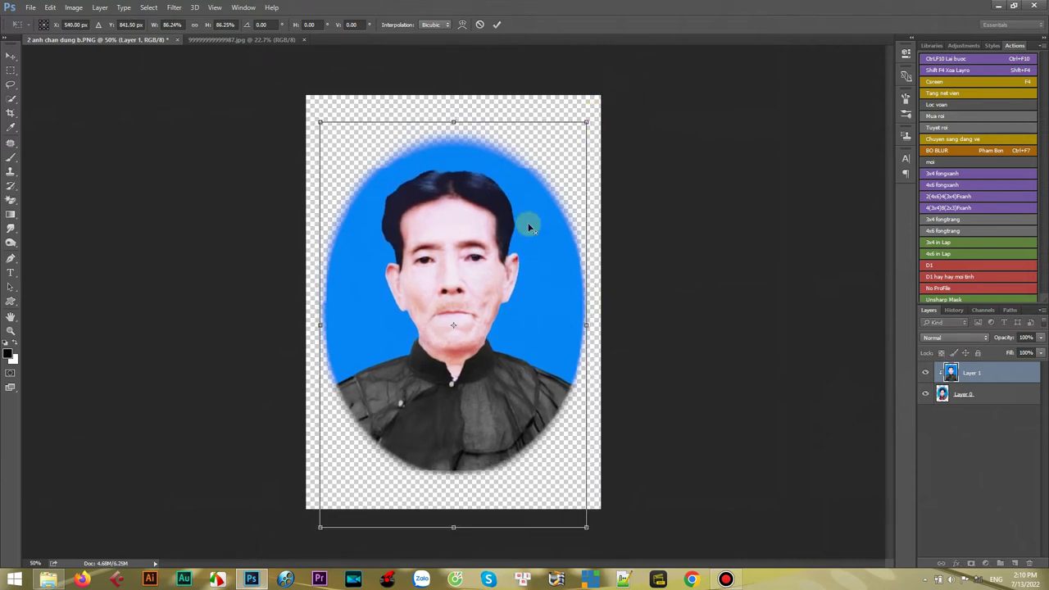
drag(482, 238, 487, 243)
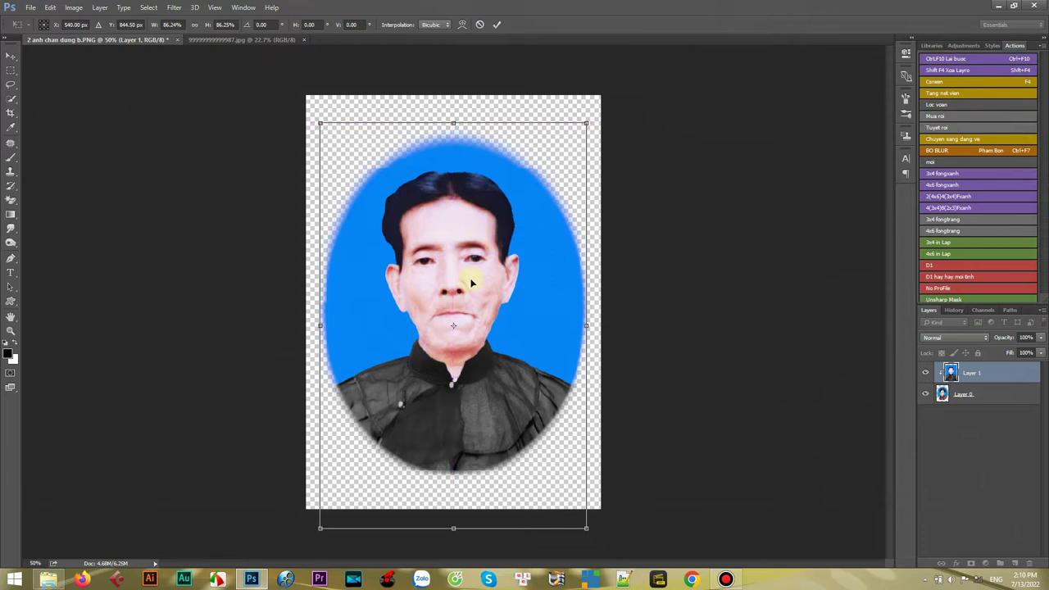
click(496, 24)
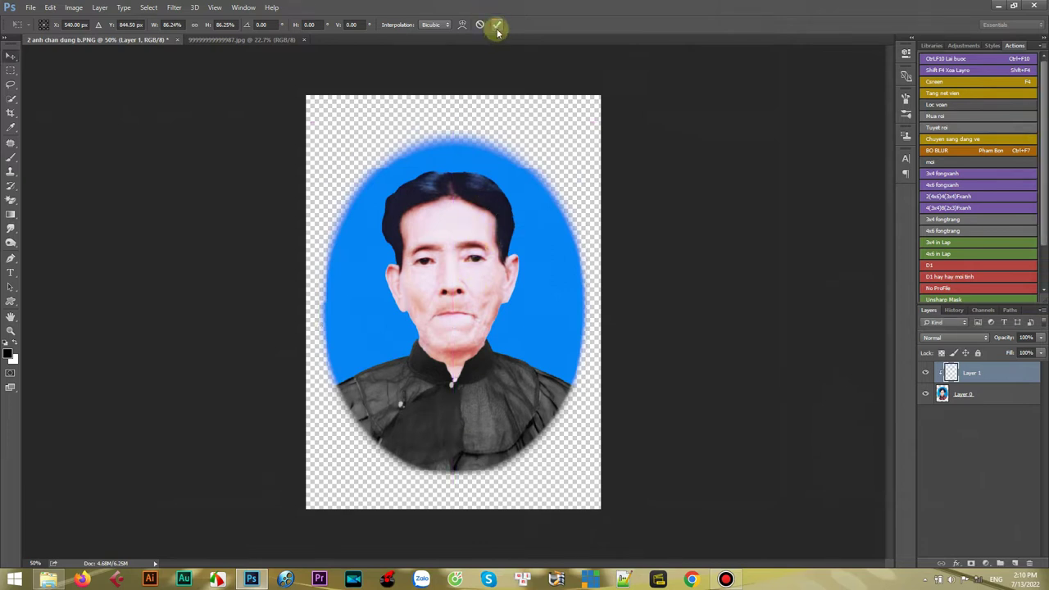
- Merge Layer 0 and Layer 1, save 2 anh chan dung b.PNG and close it
shift+click(988, 396)
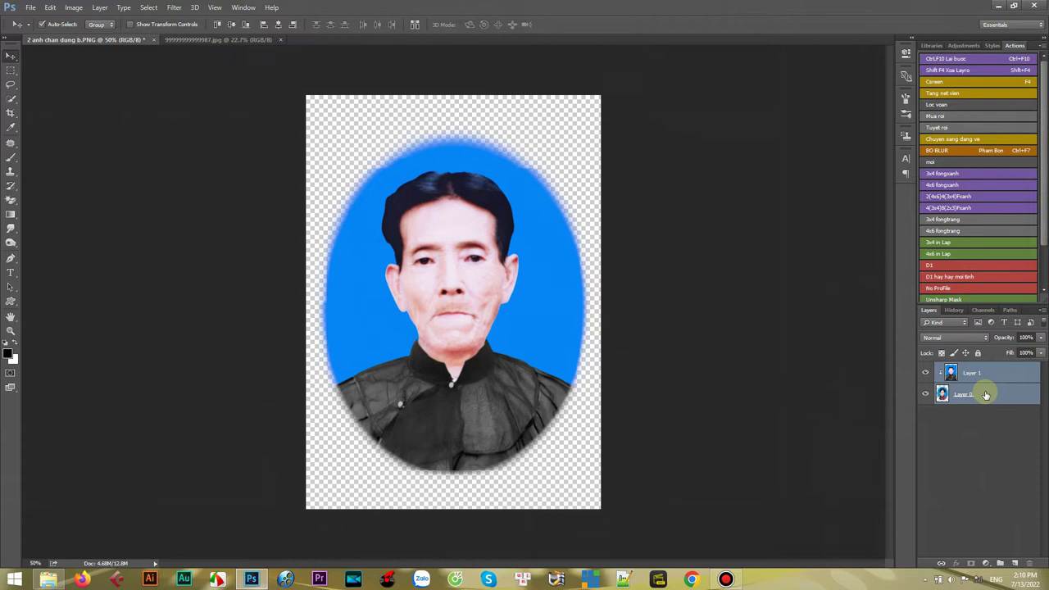
key(ctrl+e)
click(31, 8)
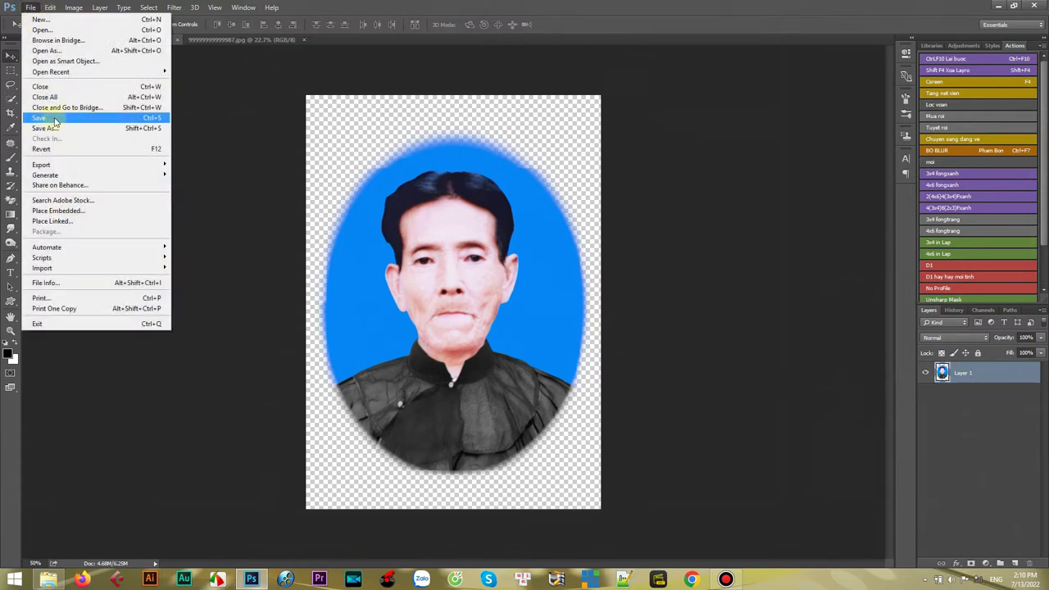
click(120, 121)
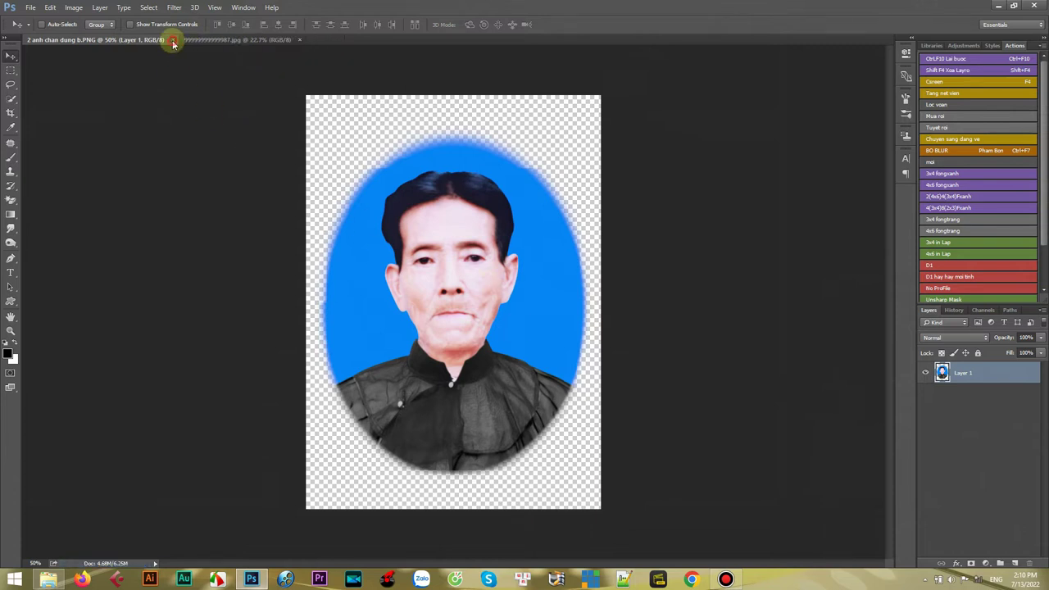
click(172, 40)
- Close the remaining document, quit Photoshop, and refresh the Anh+Video thay the folder view
click(142, 41)
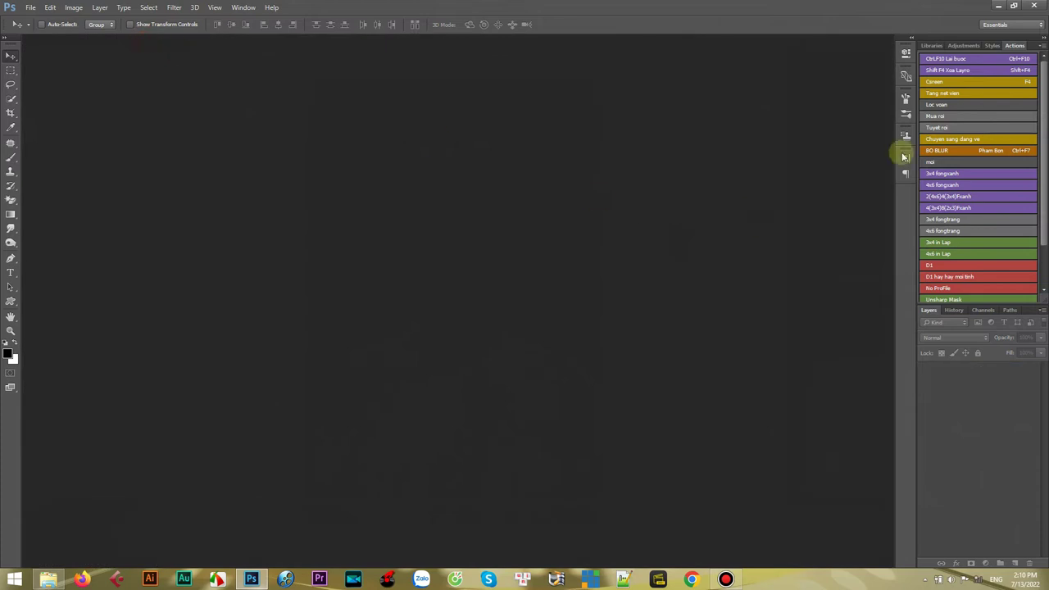
click(1036, 7)
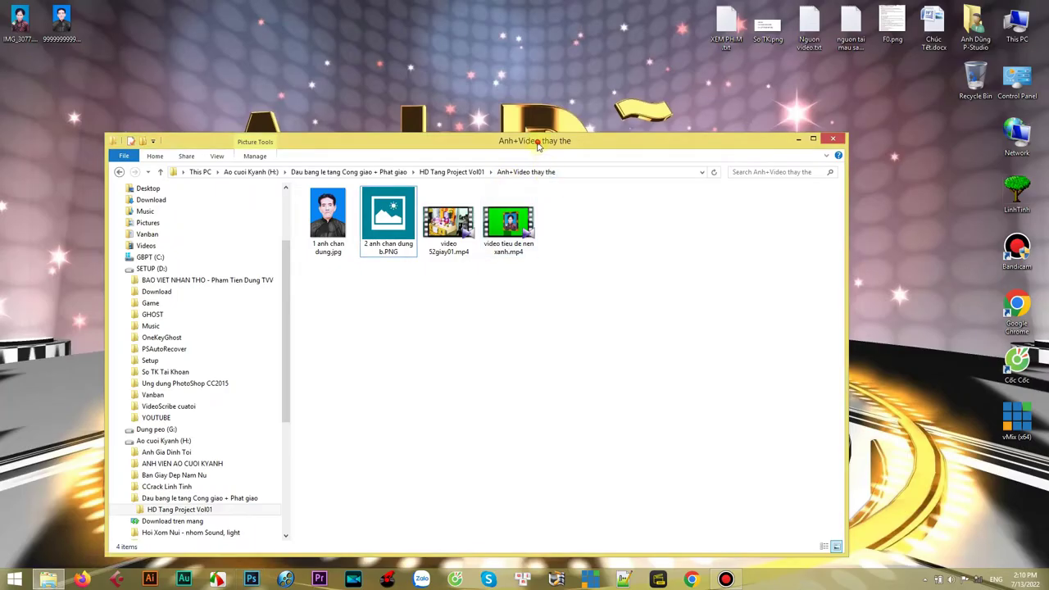
drag(541, 145, 577, 138)
drag(354, 23, 399, 47)
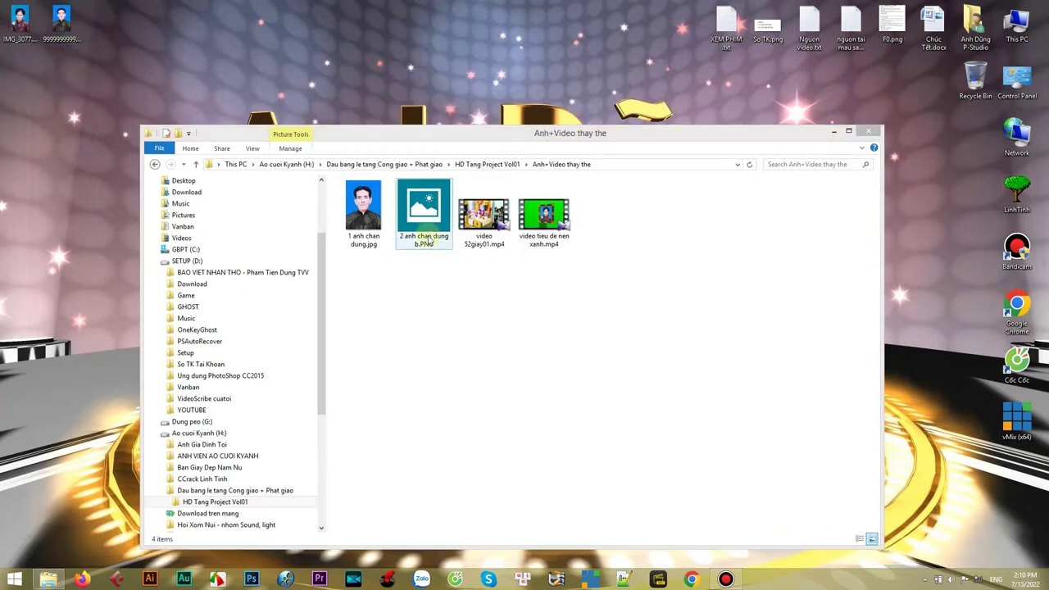
right_click(409, 289)
click(438, 329)
right_click(410, 290)
click(443, 330)
- Check the updated portrait thumbnails and select the video tieu de nen xanh.mp4 file
drag(355, 282, 438, 192)
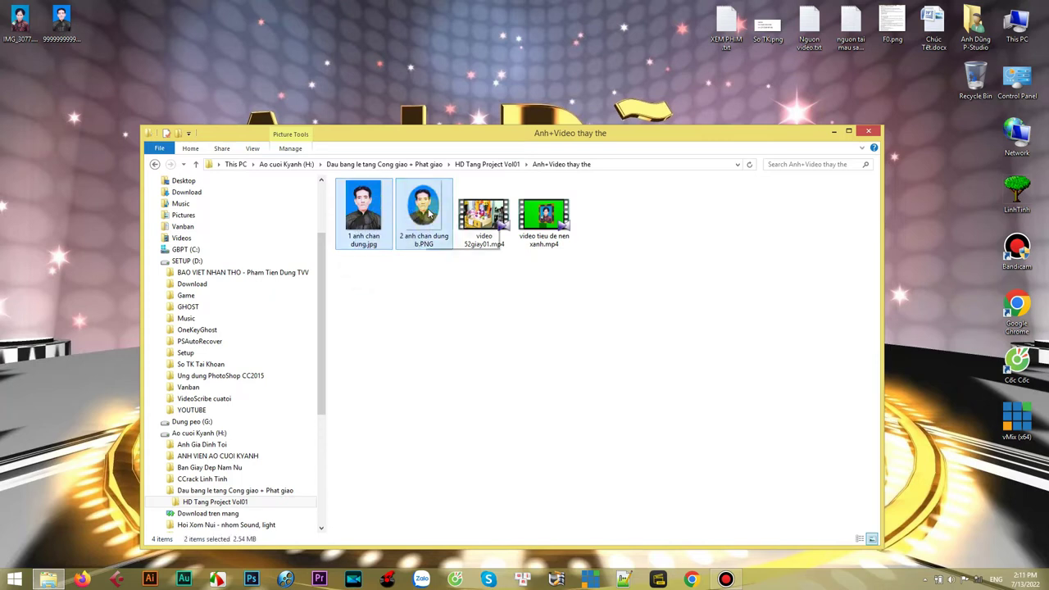
click(585, 339)
click(562, 242)
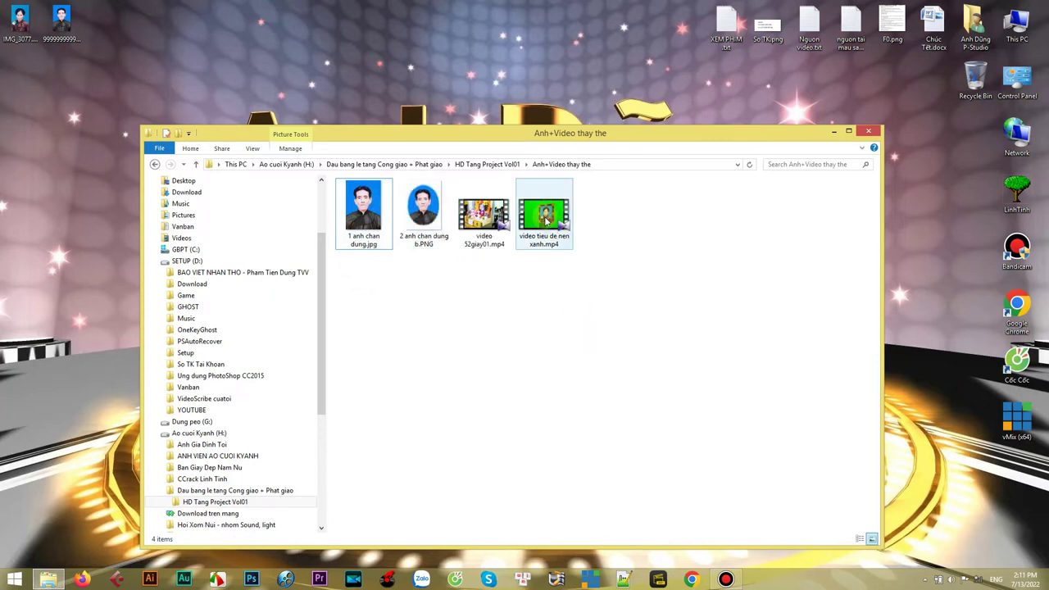
drag(579, 138, 607, 97)
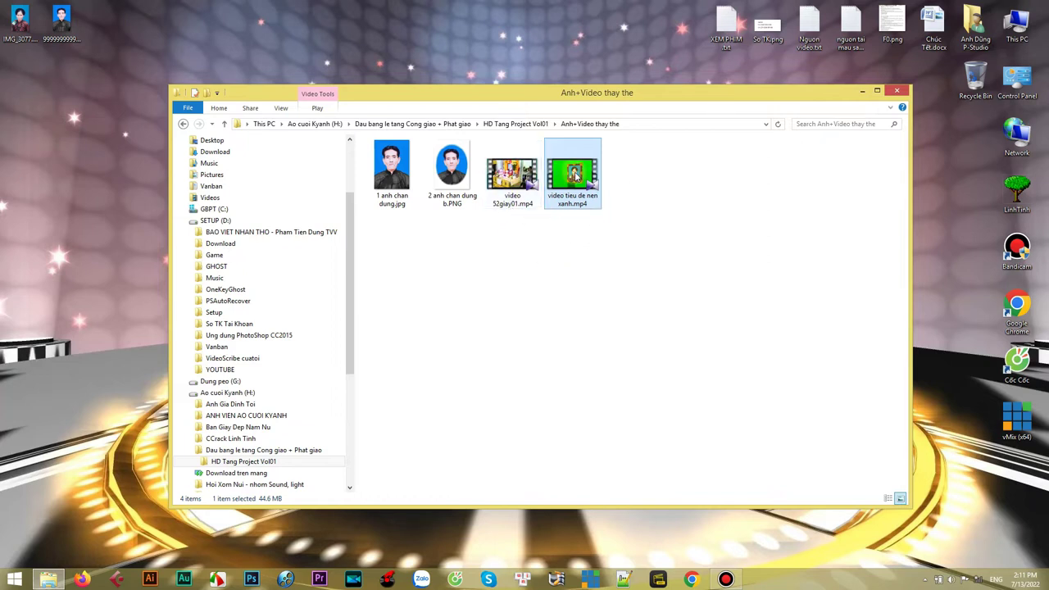
click(506, 173)
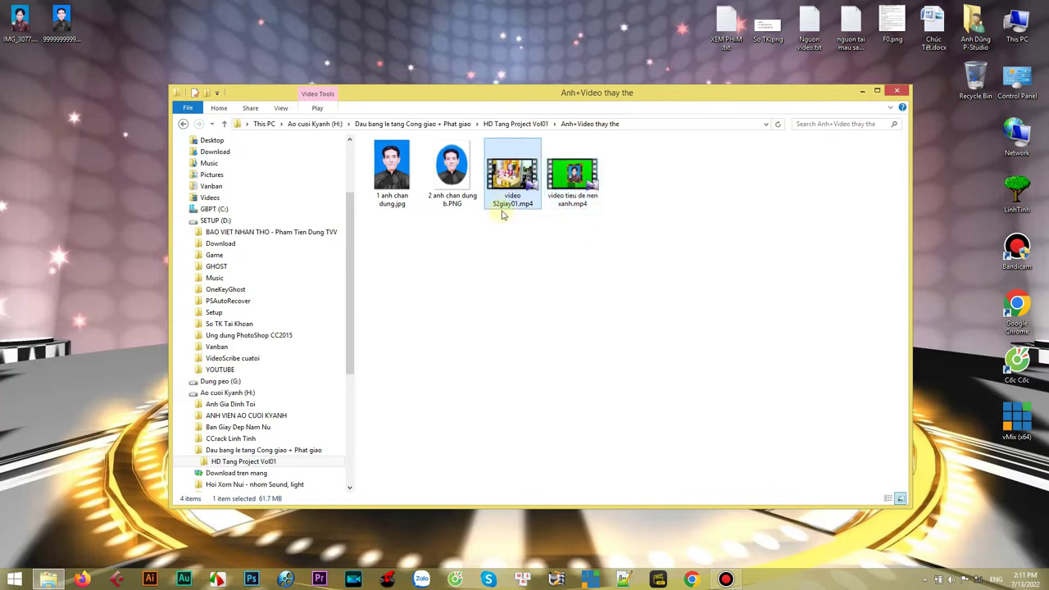
click(581, 177)
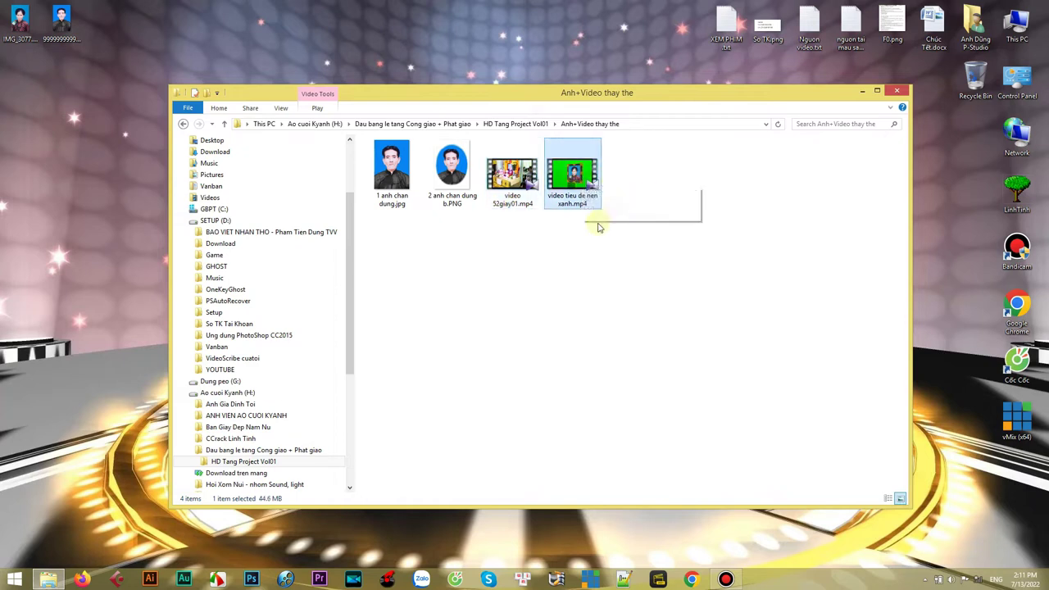
drag(598, 93, 593, 84)
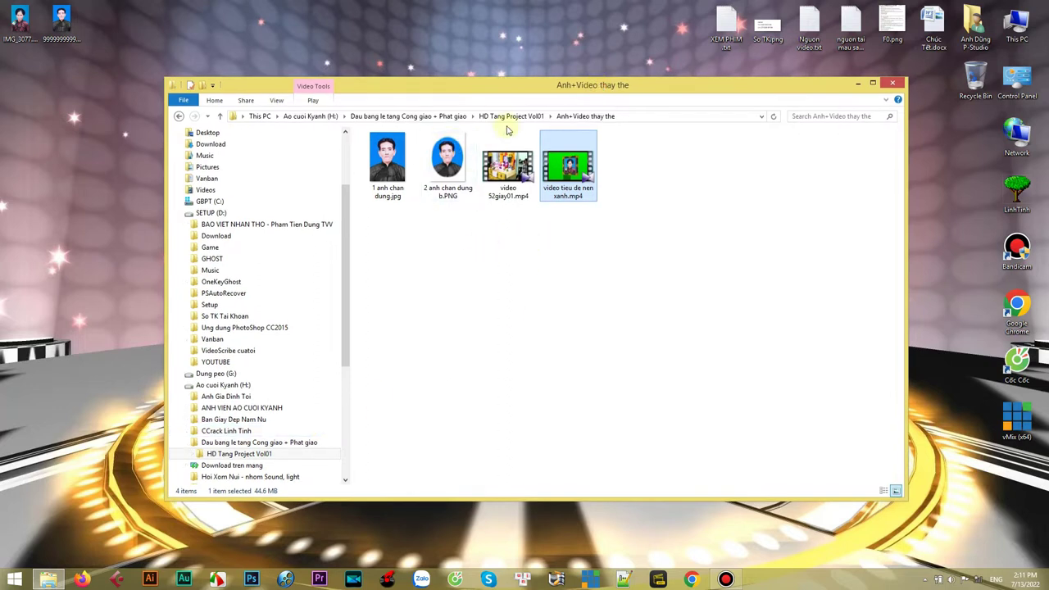
- Open the 3D Styles folder of HD Tang Project Vol01 and select 3DStyle-LeTang-Gioithieu.bt
click(511, 116)
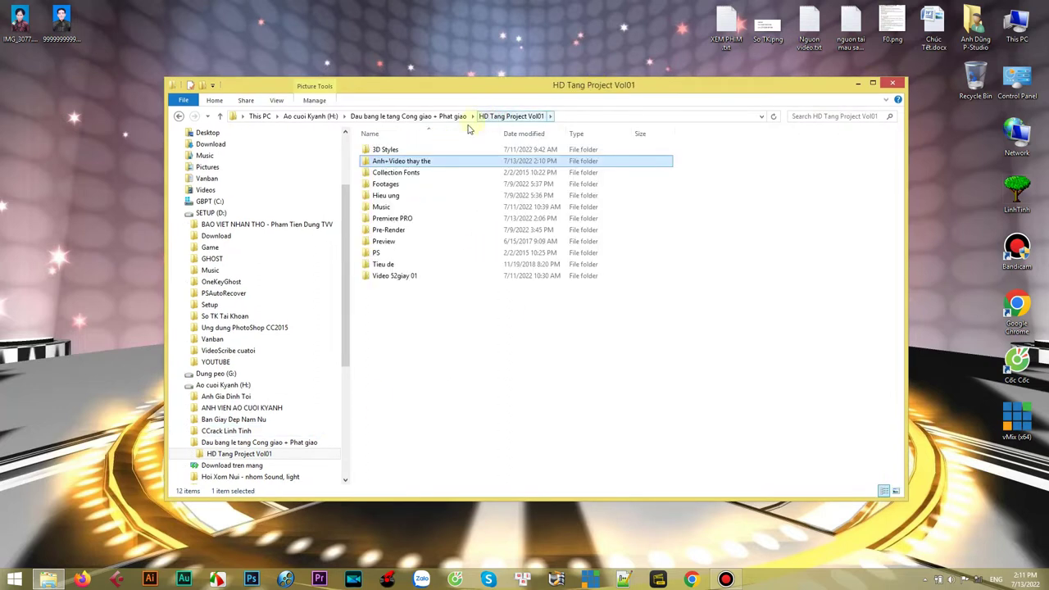
click(382, 152)
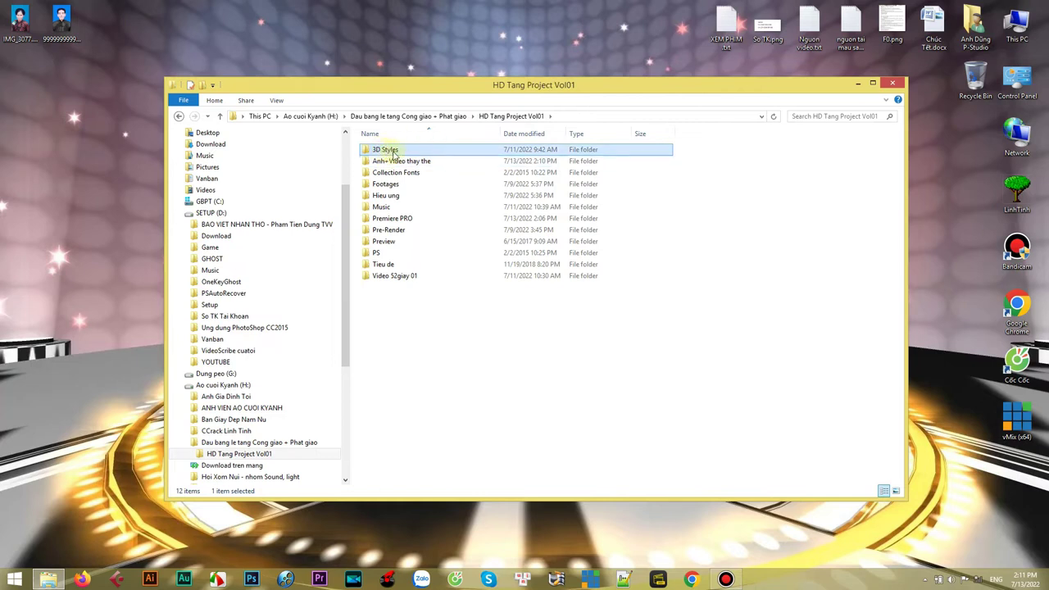
right_click(392, 153)
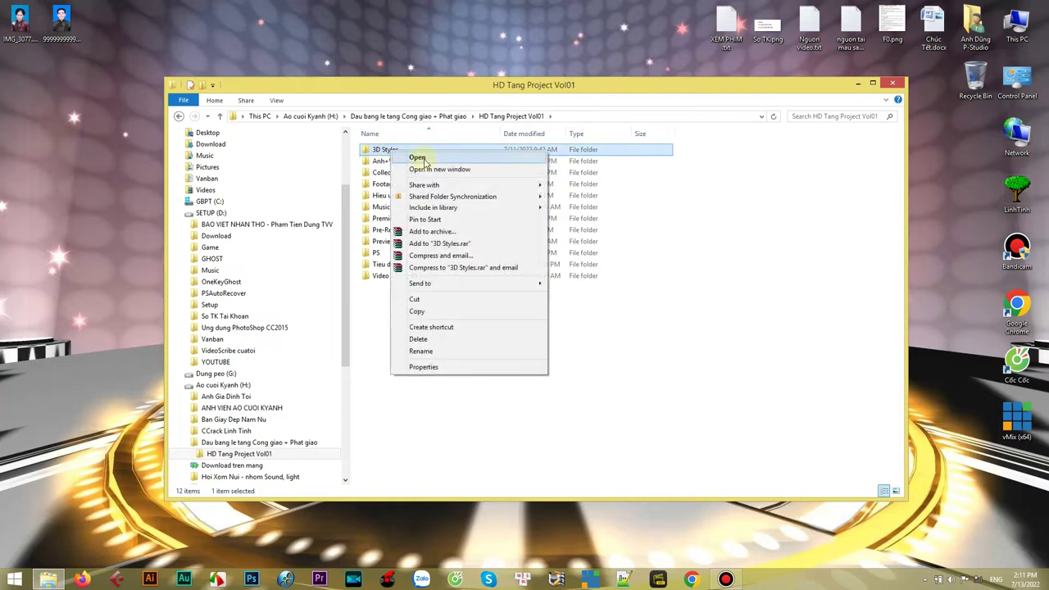
click(425, 153)
drag(386, 267, 393, 211)
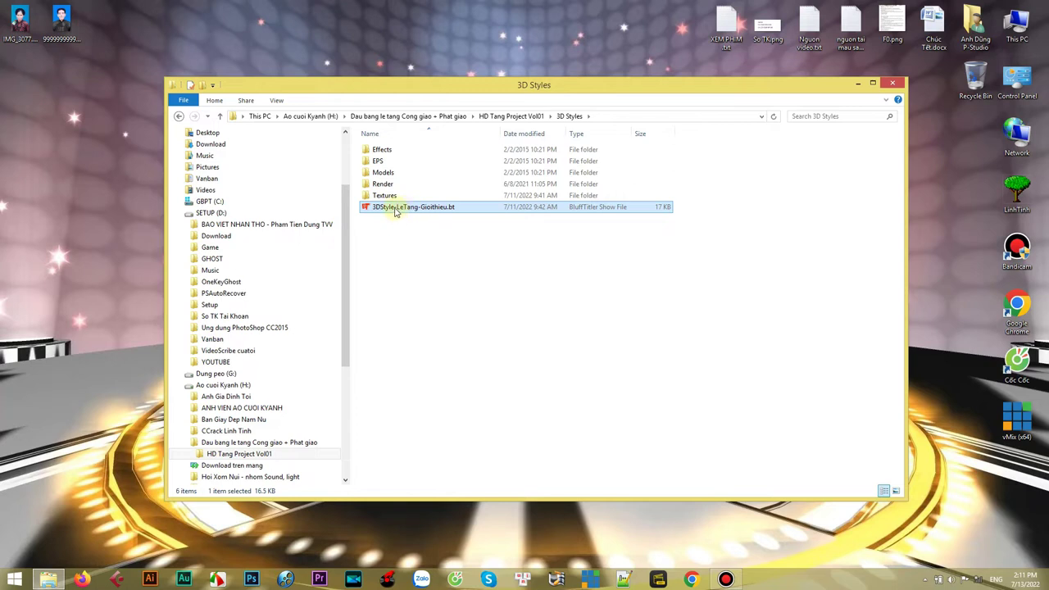
right_click(396, 211)
- Open 3DStyle-LeTang-Gioithieu.bt and scrub to the LỄ TANG title screen around 00:18
click(420, 220)
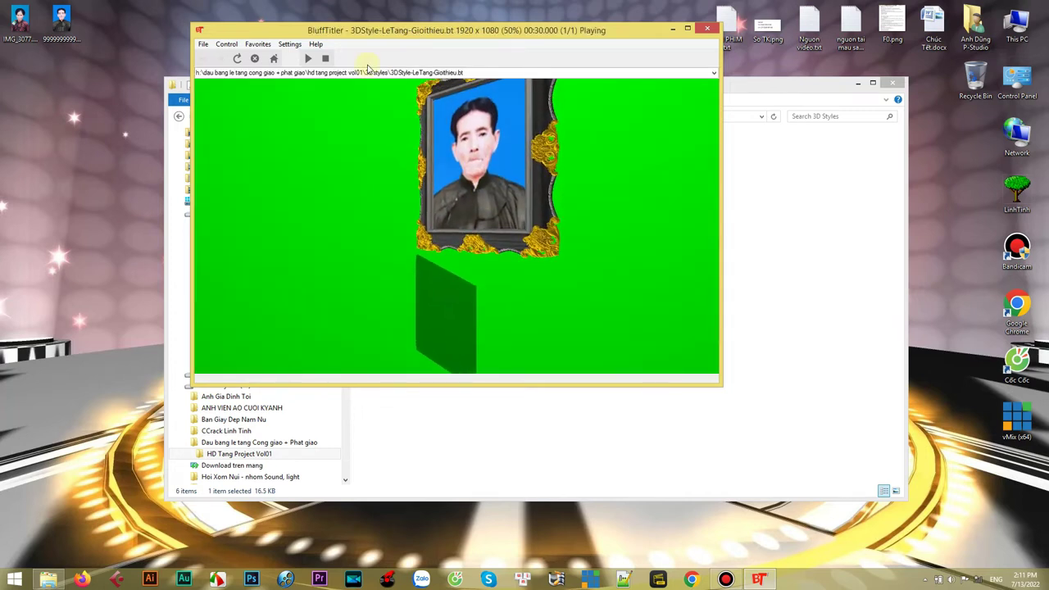
click(325, 59)
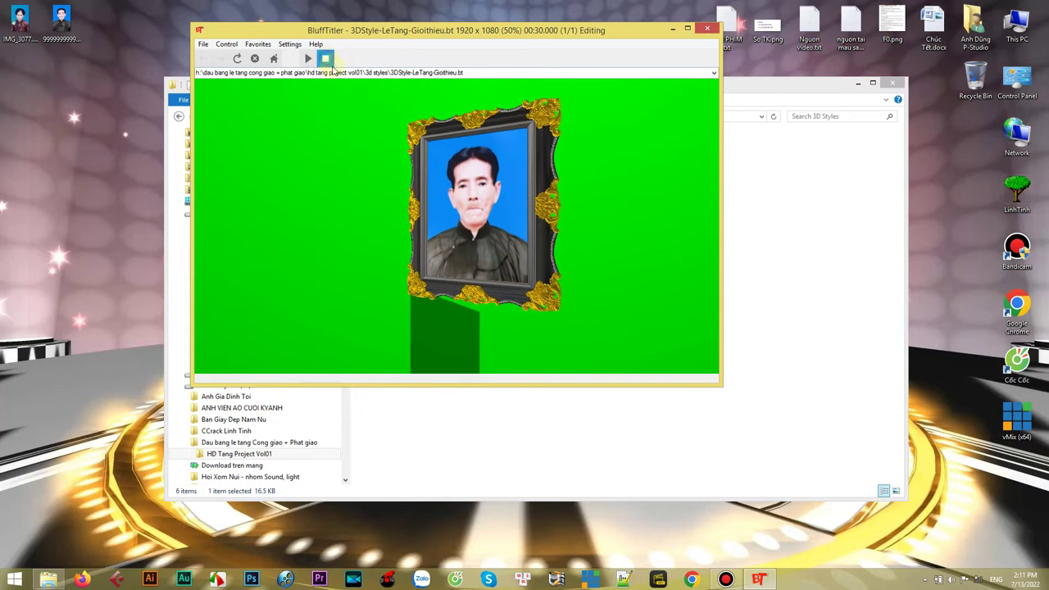
click(857, 82)
drag(598, 31, 575, 44)
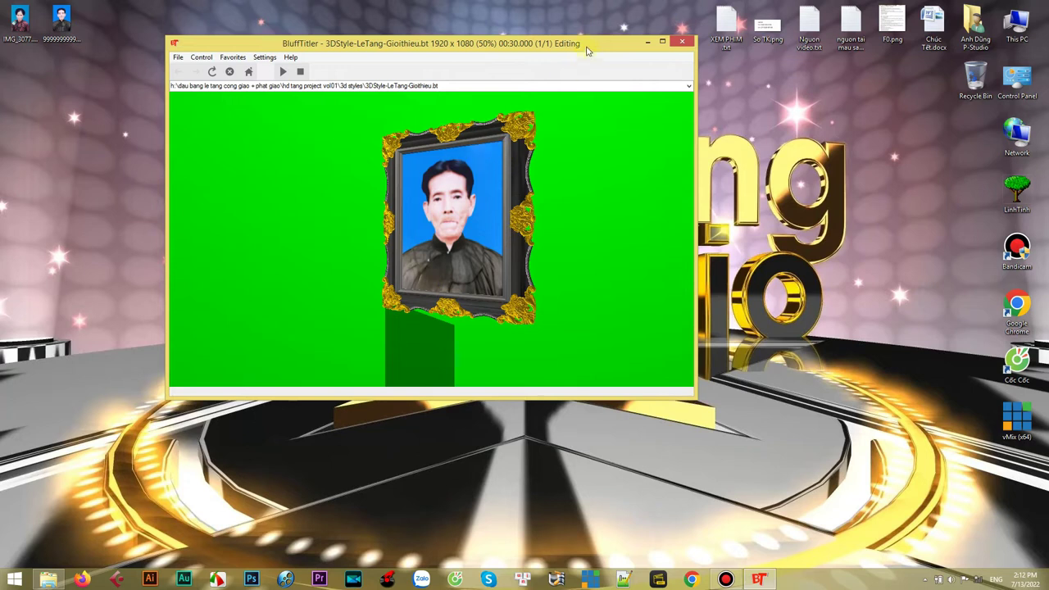
drag(587, 51, 605, 50)
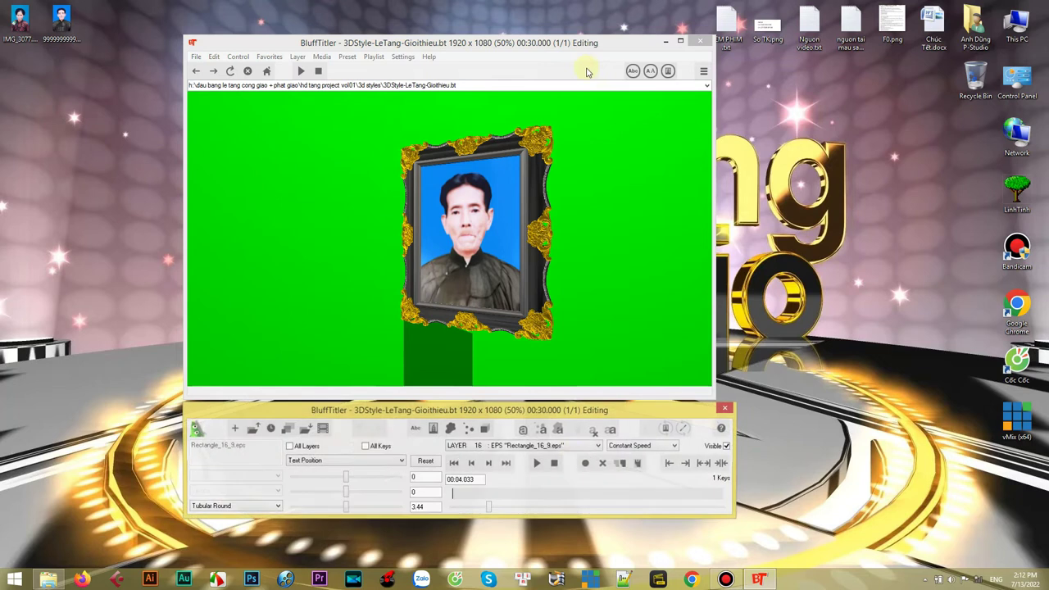
drag(581, 411, 587, 419)
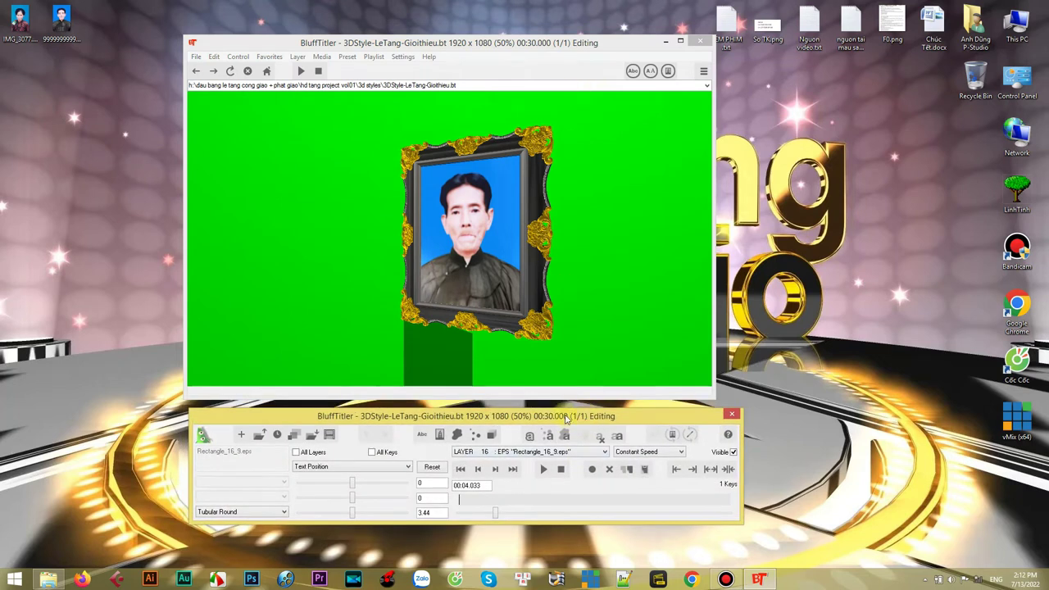
drag(486, 419, 477, 417)
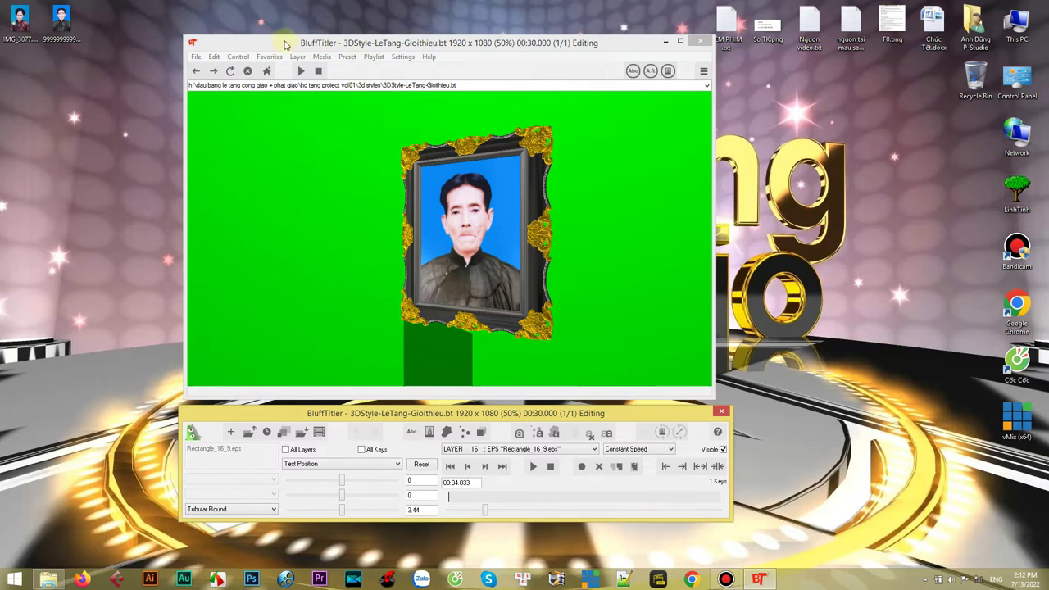
click(289, 45)
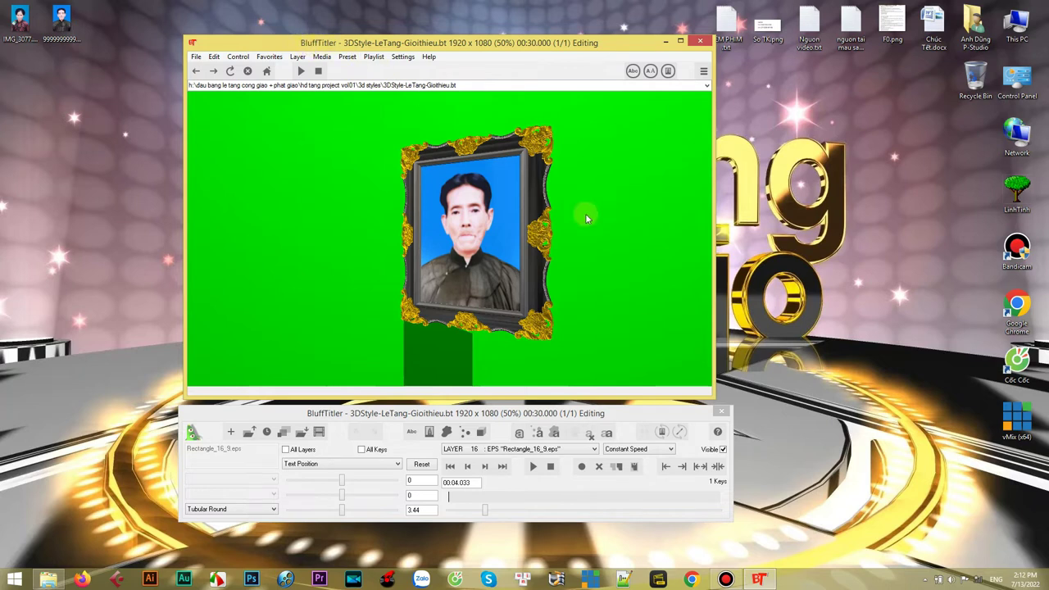
drag(484, 510, 612, 508)
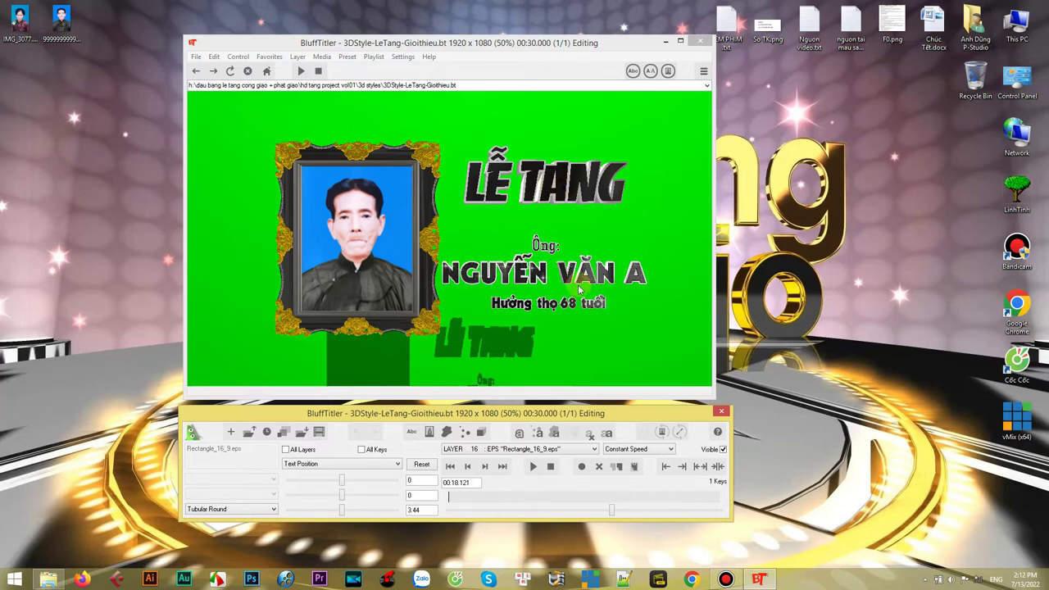
- Open the Change all Texts list and switch UniKey to VNI Windows encoding
click(633, 72)
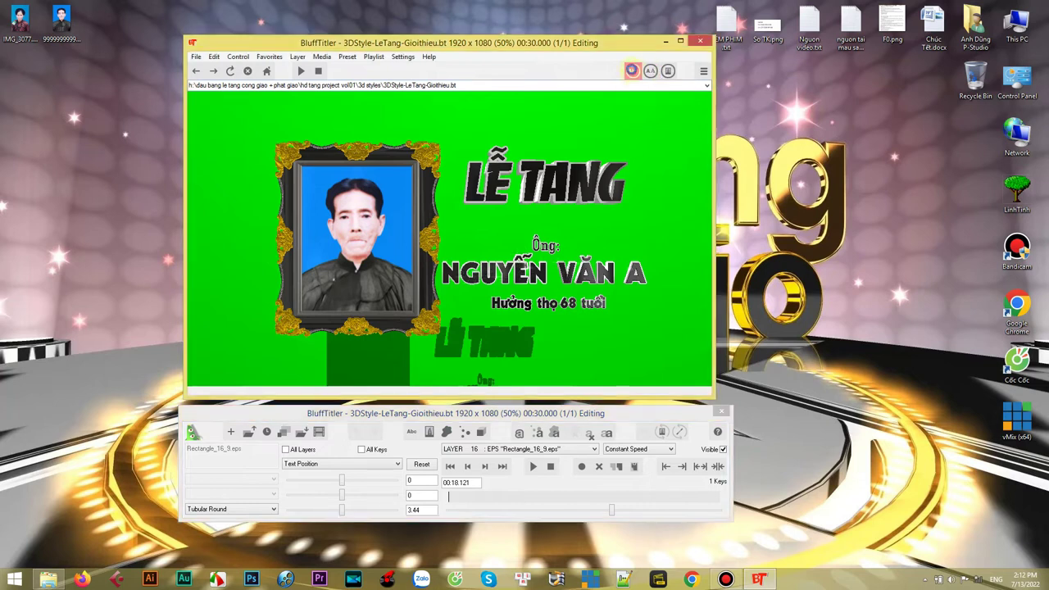
drag(541, 213, 851, 182)
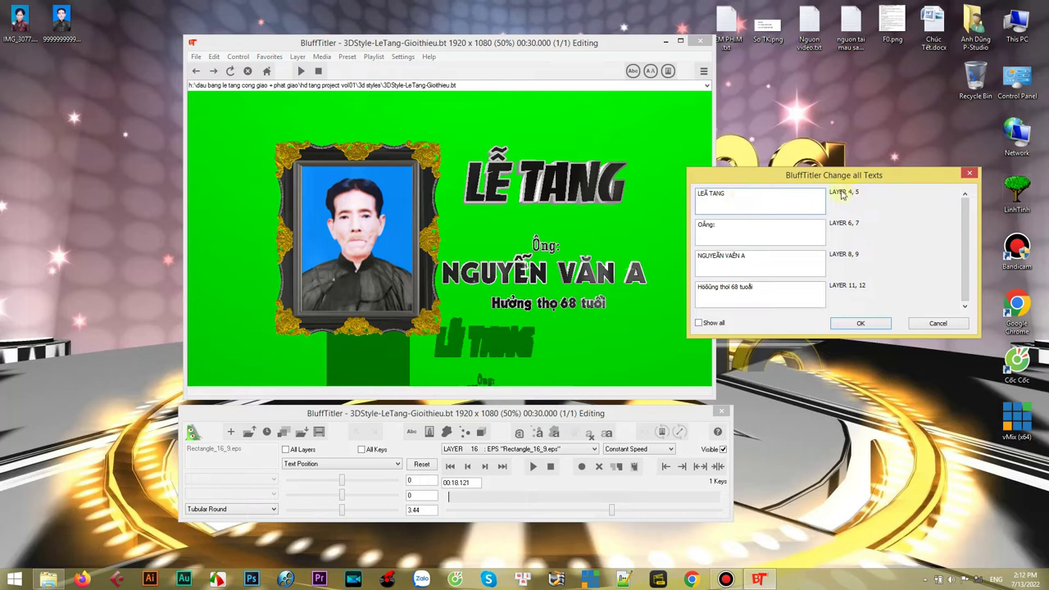
triple_click(733, 193)
triple_click(715, 228)
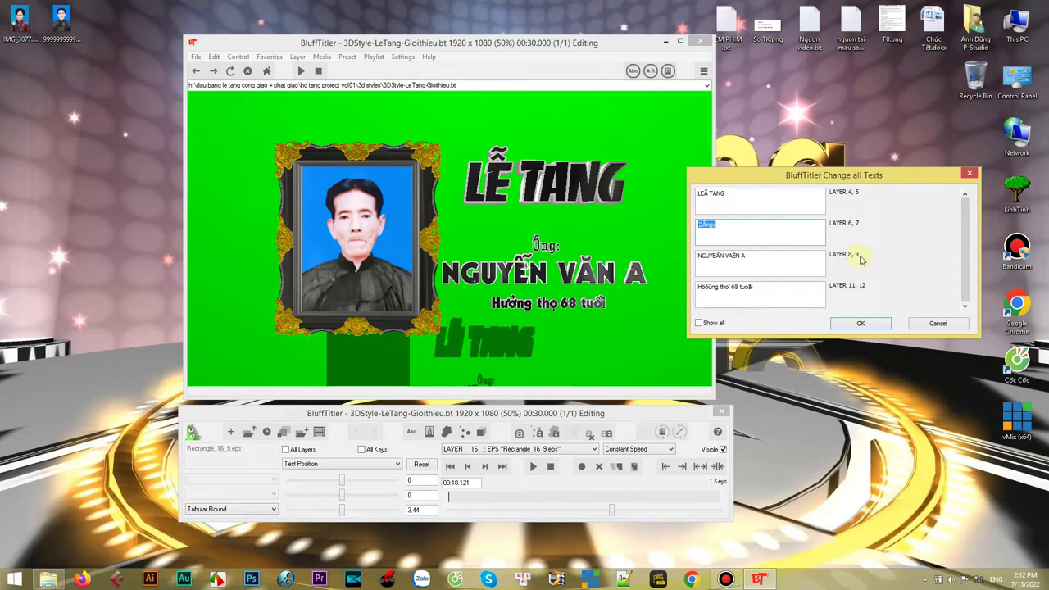
triple_click(721, 257)
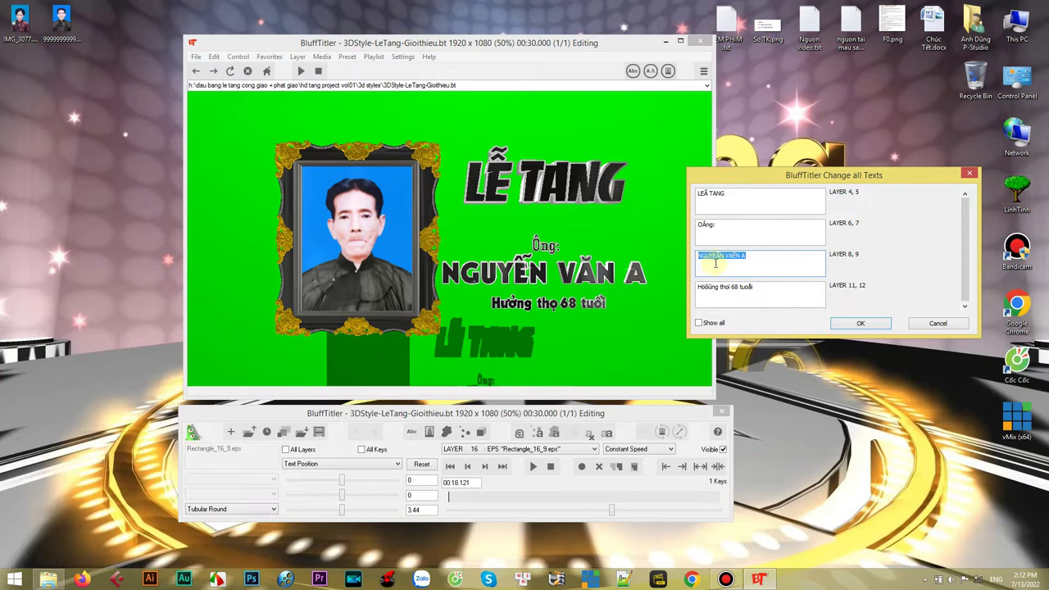
click(925, 580)
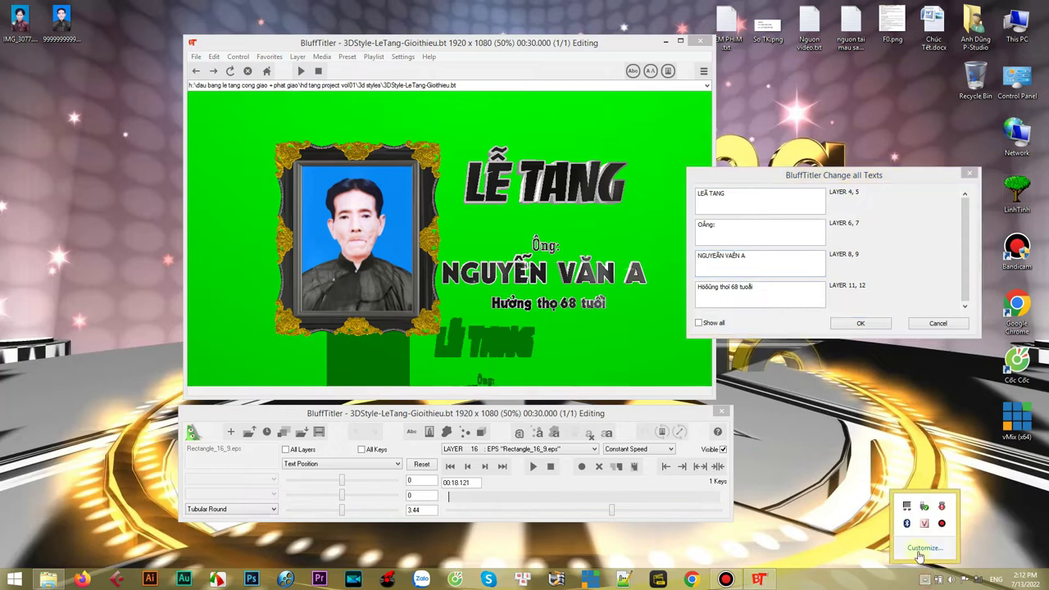
right_click(924, 526)
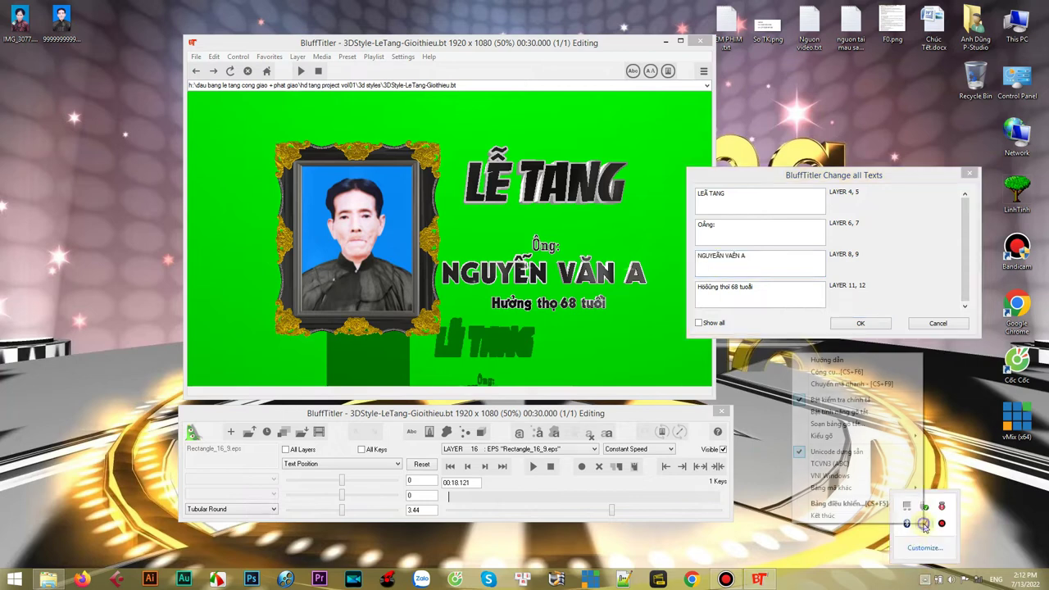
click(829, 476)
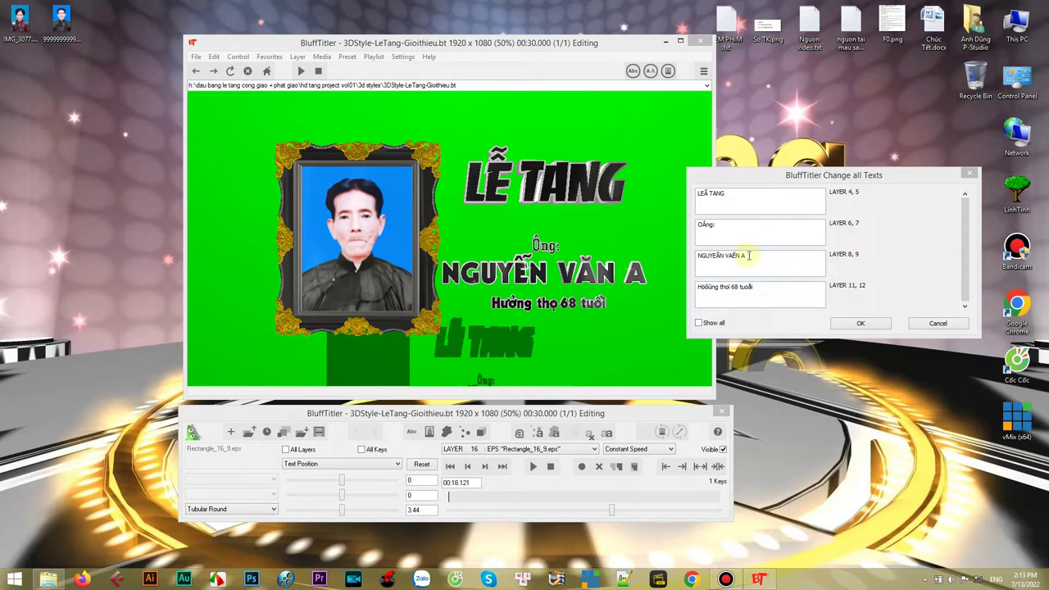
- Replace the deceased's given name, change the age from 68 to 70, and apply
drag(727, 255, 758, 255)
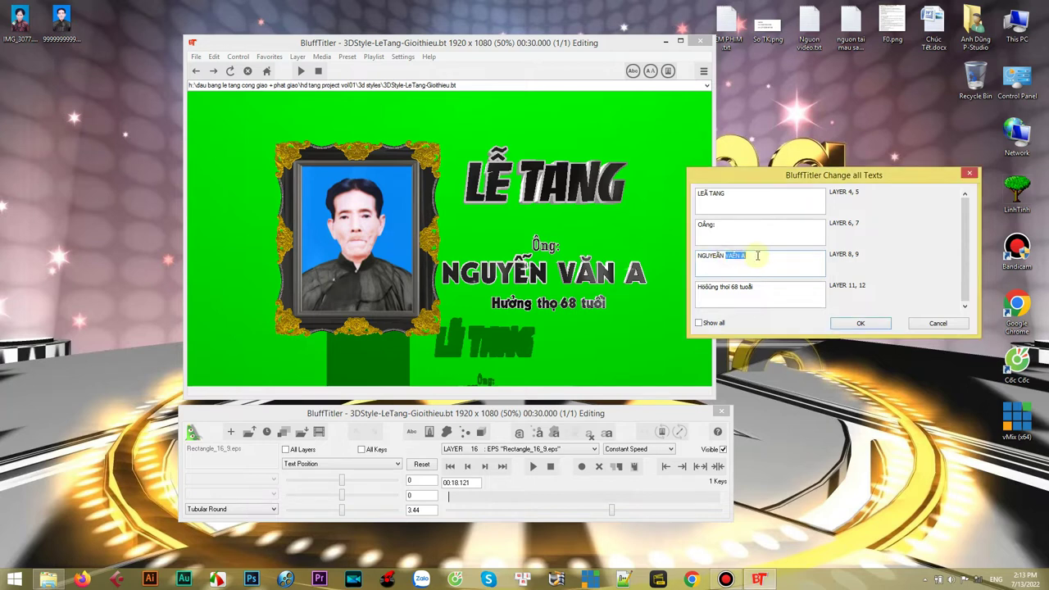
text(QUA)
double_click(735, 287)
click(852, 325)
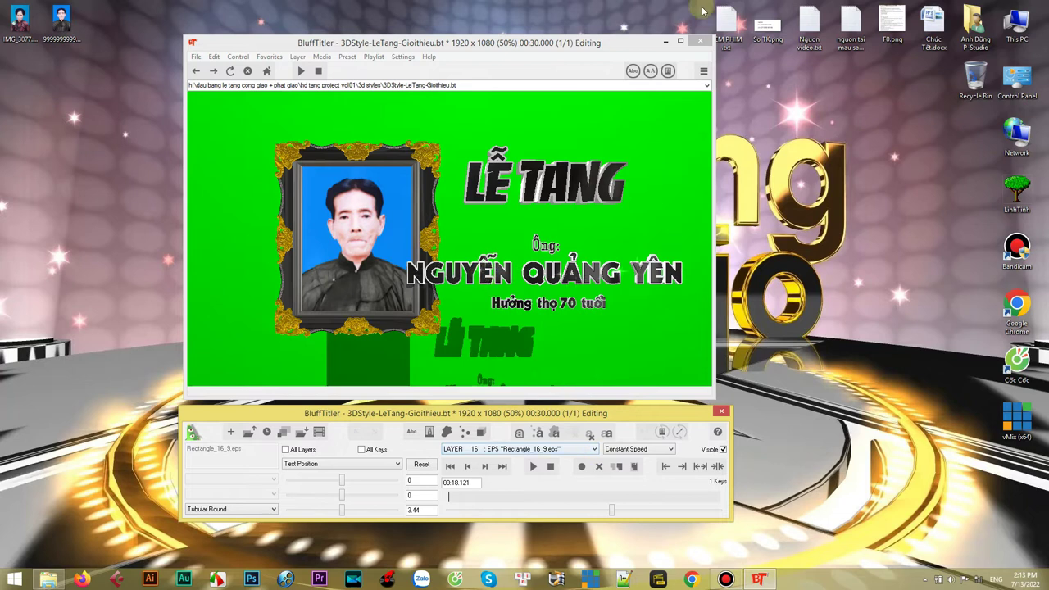
- Select LAYER 08 for the name text, with All Keys ticked and Text Position chosen
click(633, 71)
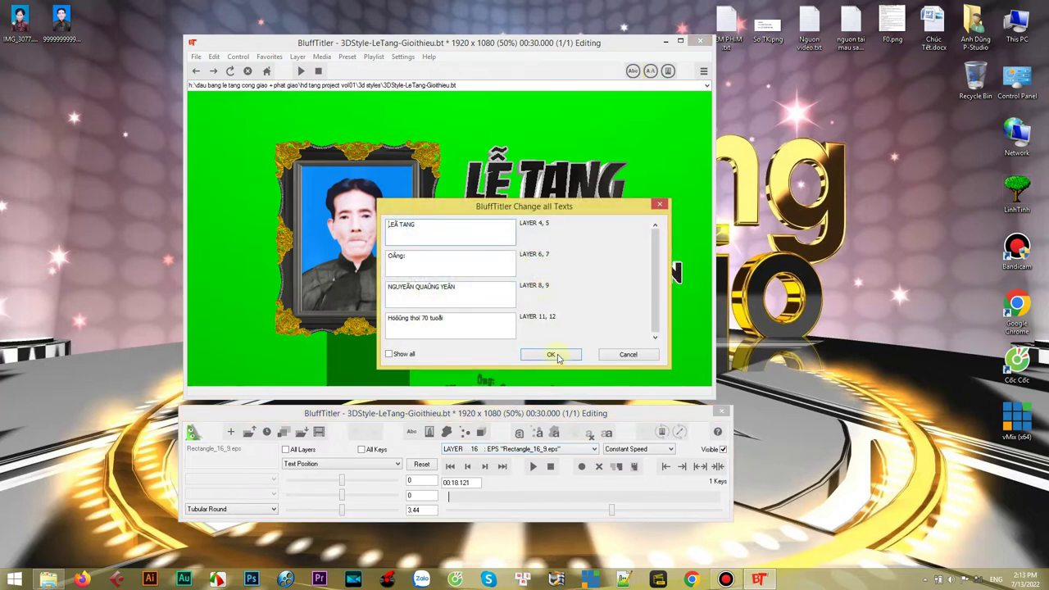
click(594, 449)
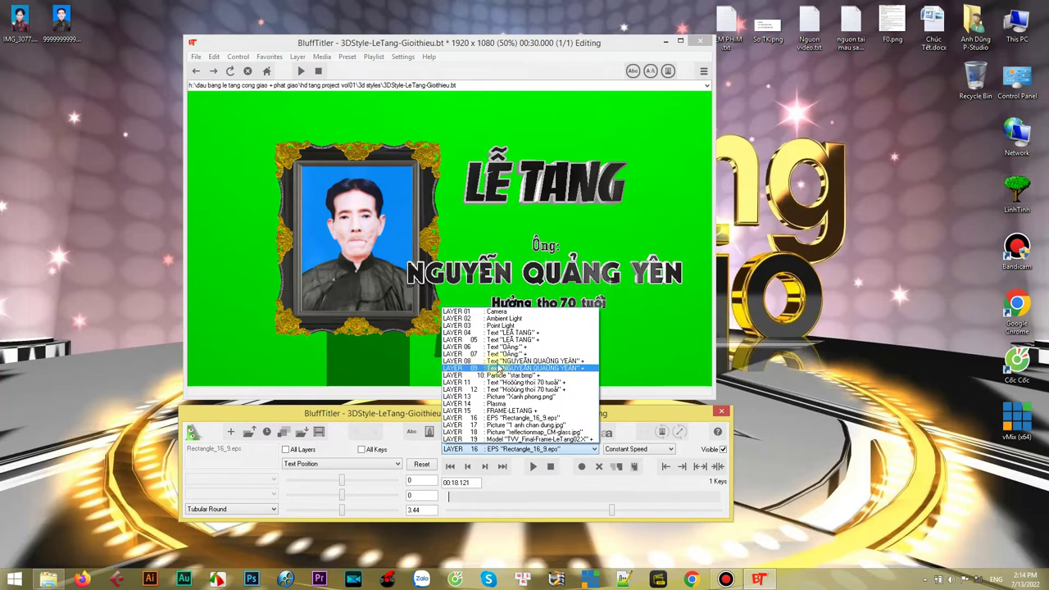
click(490, 361)
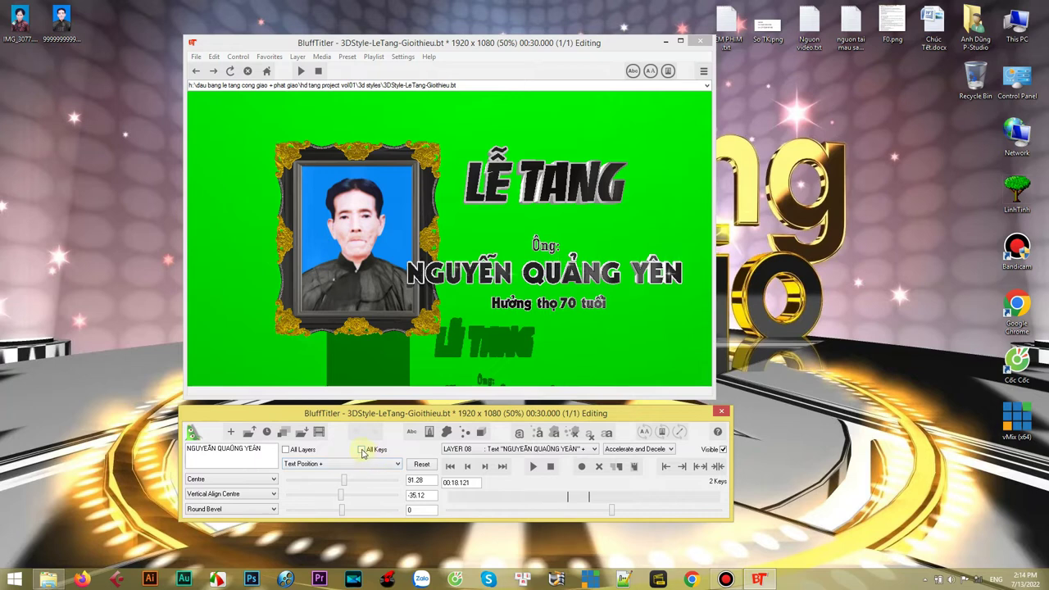
click(361, 450)
click(397, 466)
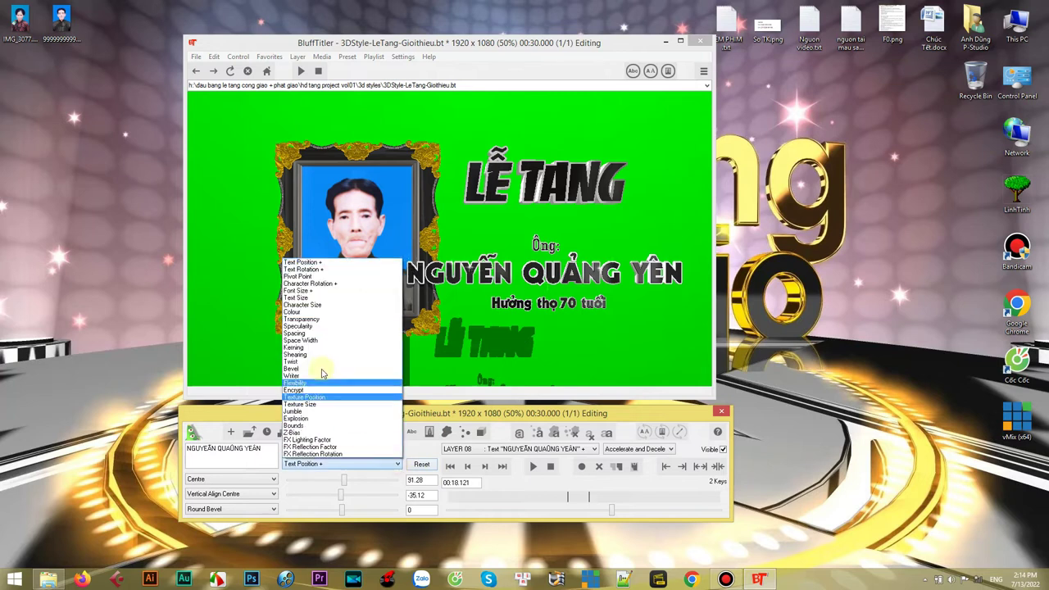
click(315, 262)
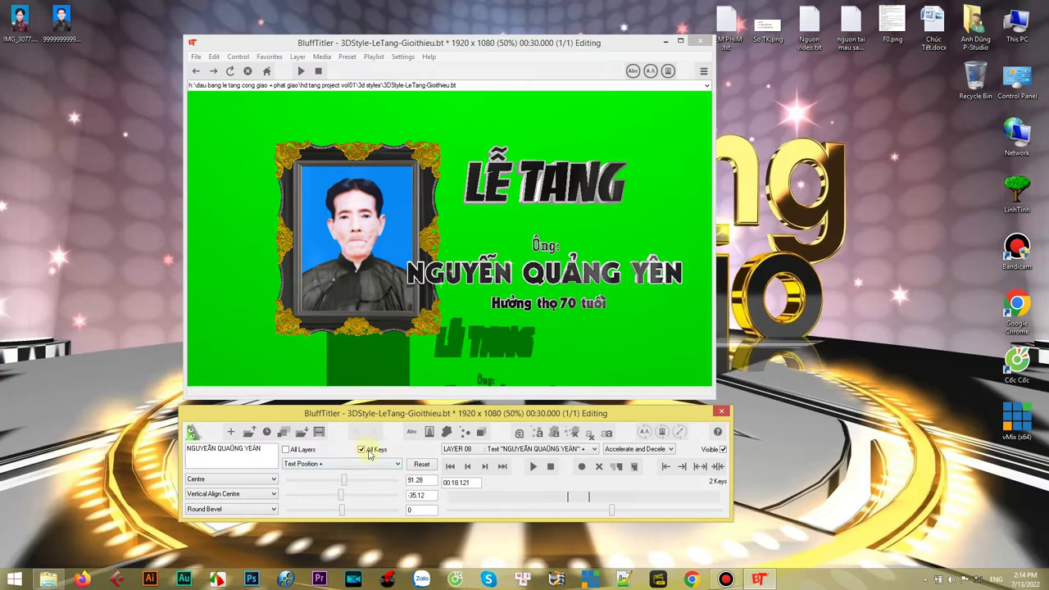
- Shift the name text right, slightly lower and deeper, then scrub the timeline to check
drag(461, 279, 478, 275)
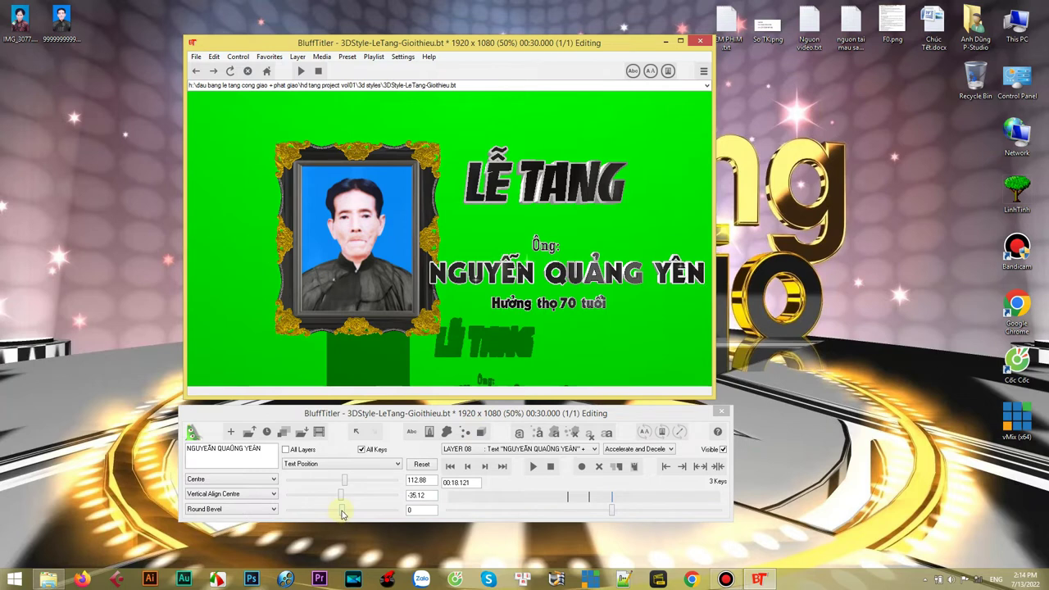
drag(342, 515, 343, 514)
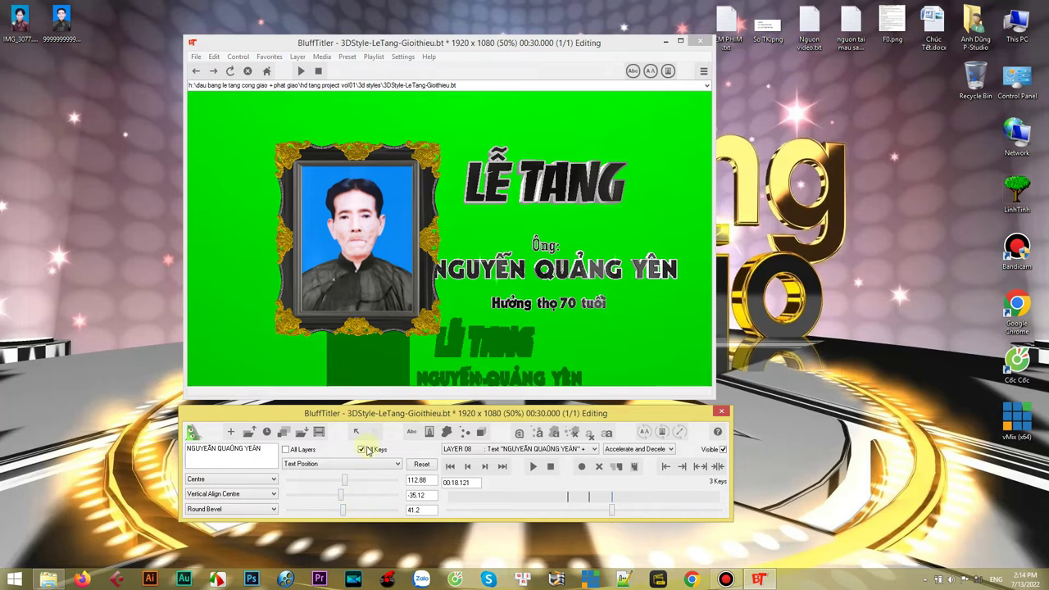
drag(492, 275, 487, 281)
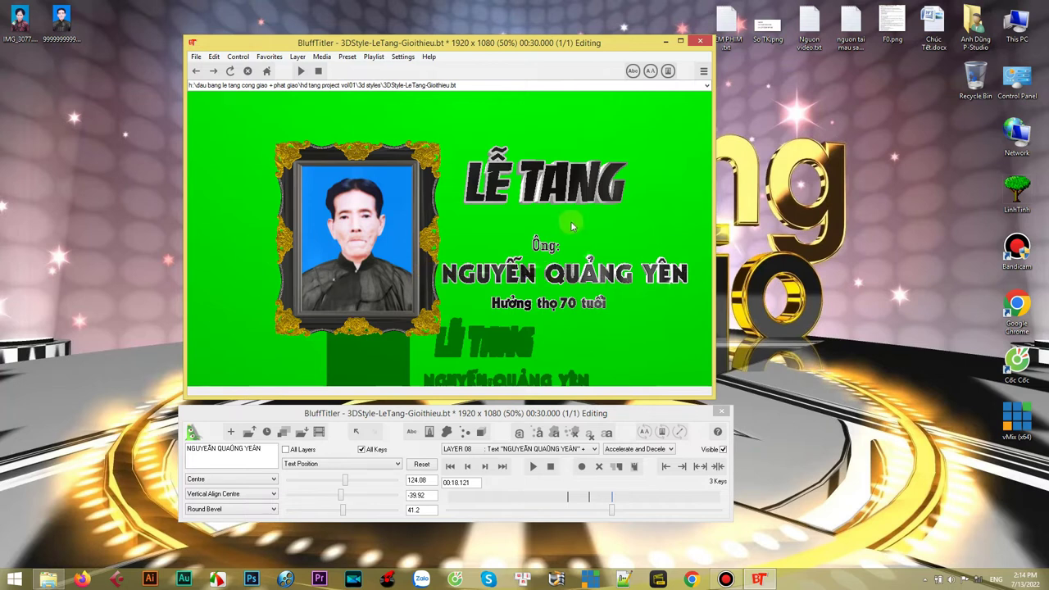
drag(614, 515, 586, 502)
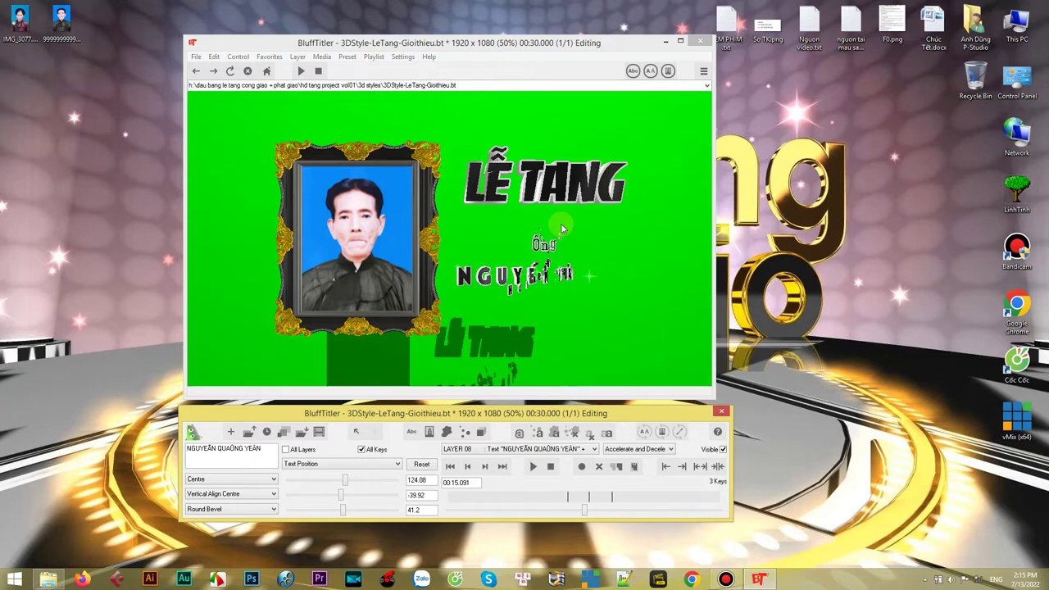
drag(584, 512, 667, 509)
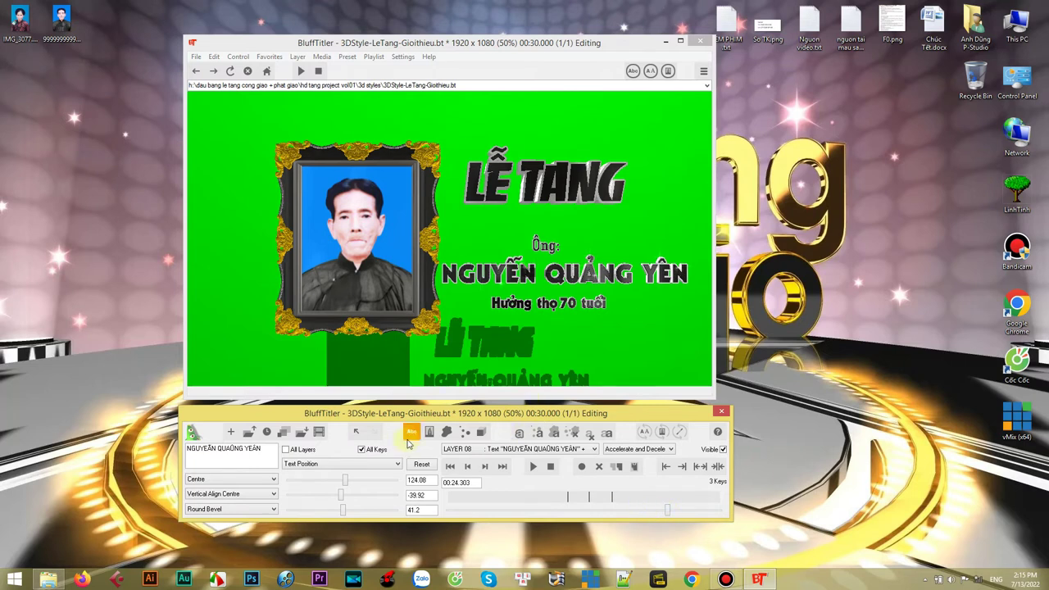
- Export the animation as an uncompressed AVI named 1234 into Camera Fim (I:) > Rac loai bo phan mem
click(319, 434)
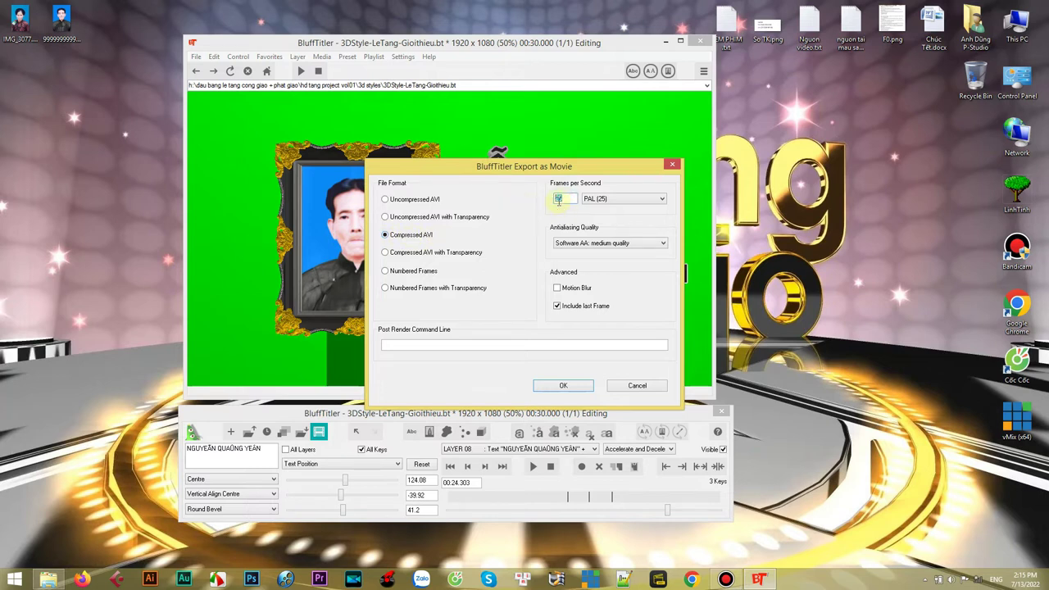
click(563, 386)
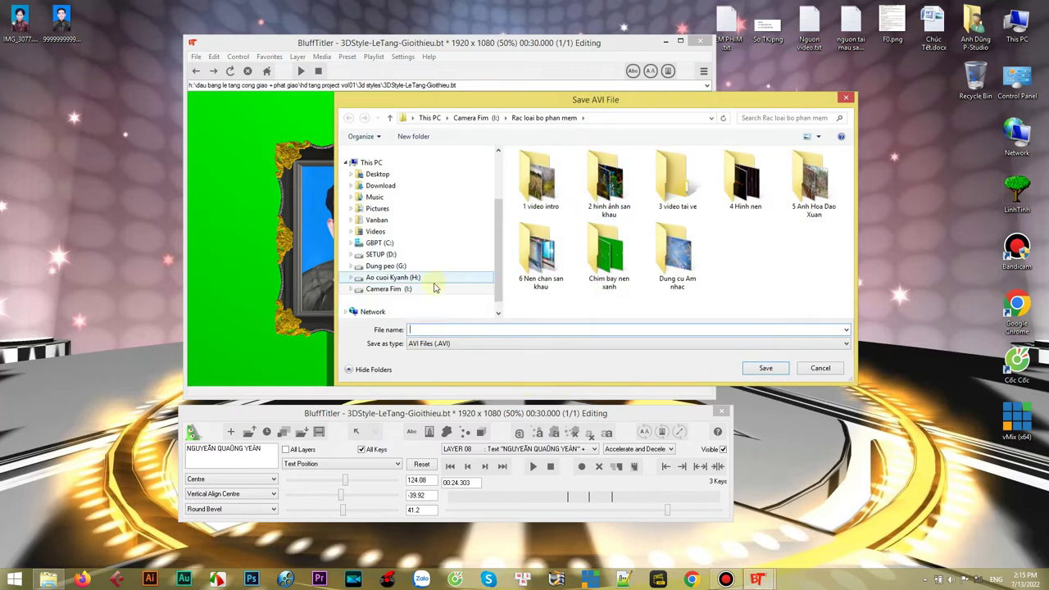
click(351, 290)
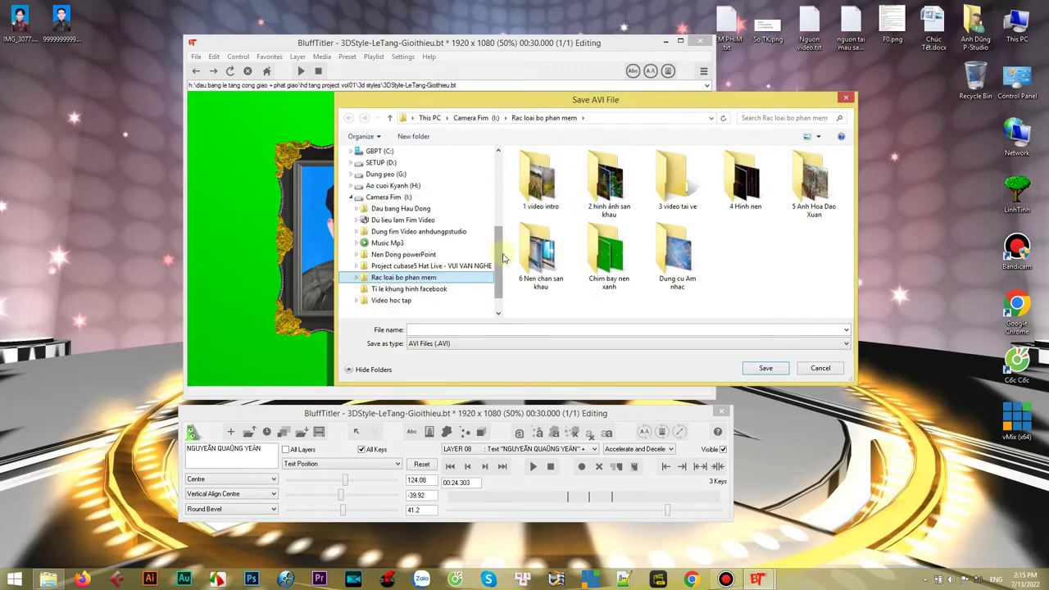
drag(500, 251, 500, 262)
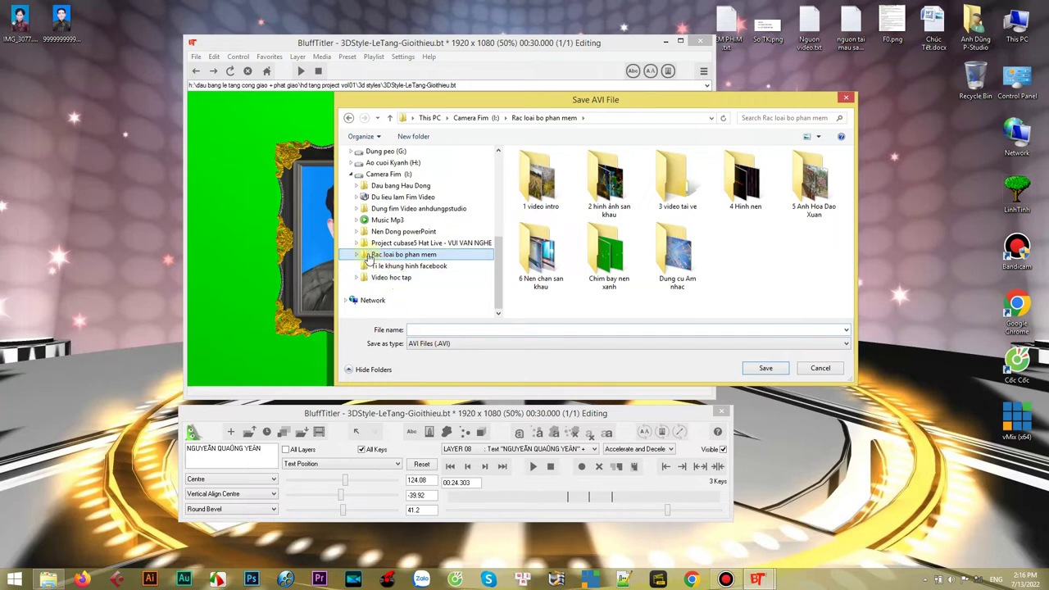
click(418, 329)
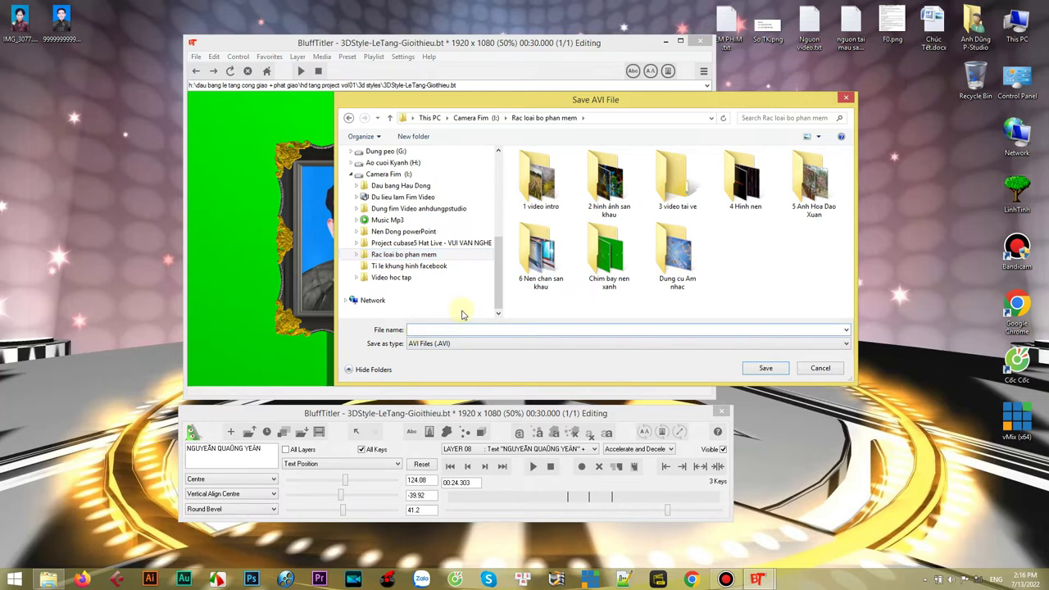
text(12)
click(761, 371)
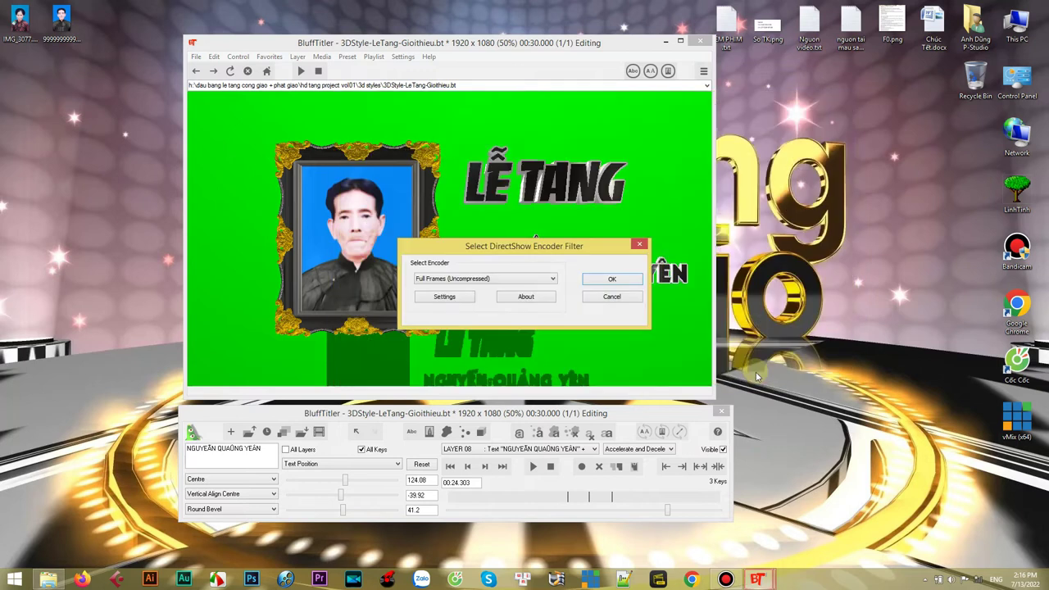
click(613, 280)
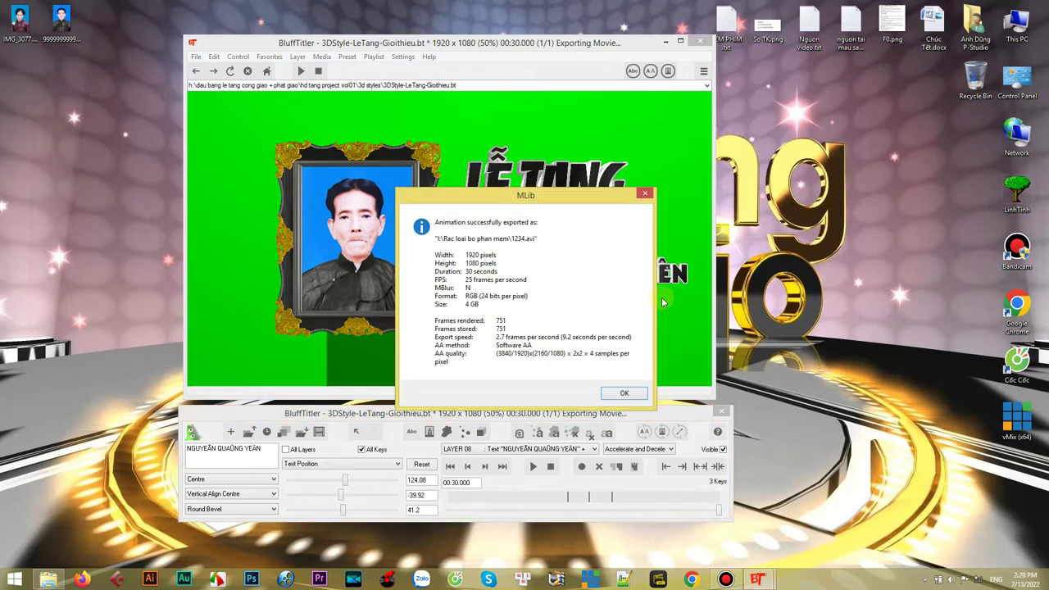
- Dismiss the export-complete message and close the BluffTitler show without saving
drag(549, 201, 670, 185)
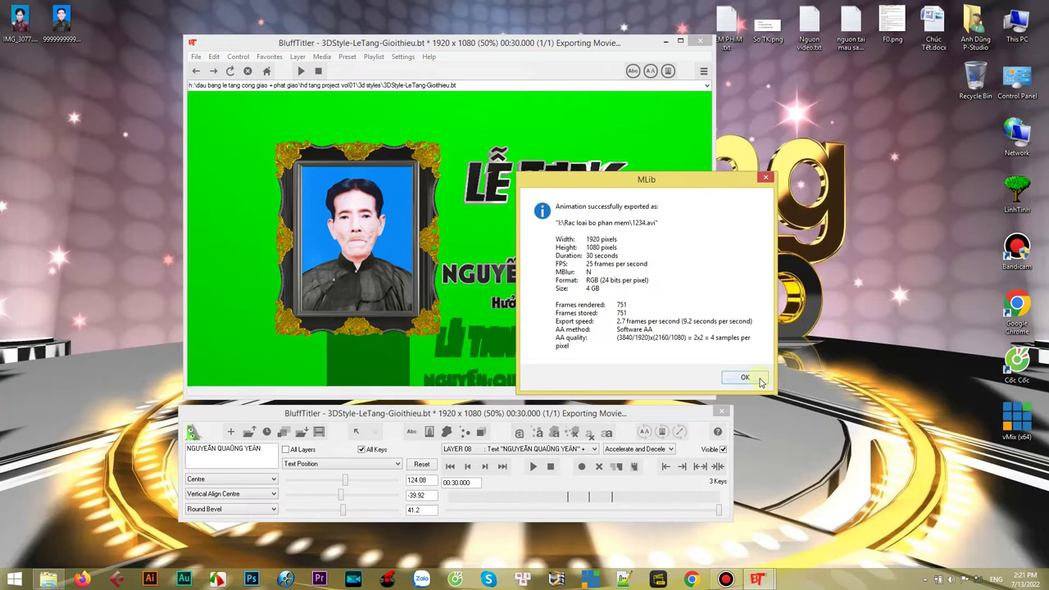
click(746, 378)
drag(629, 43, 647, 41)
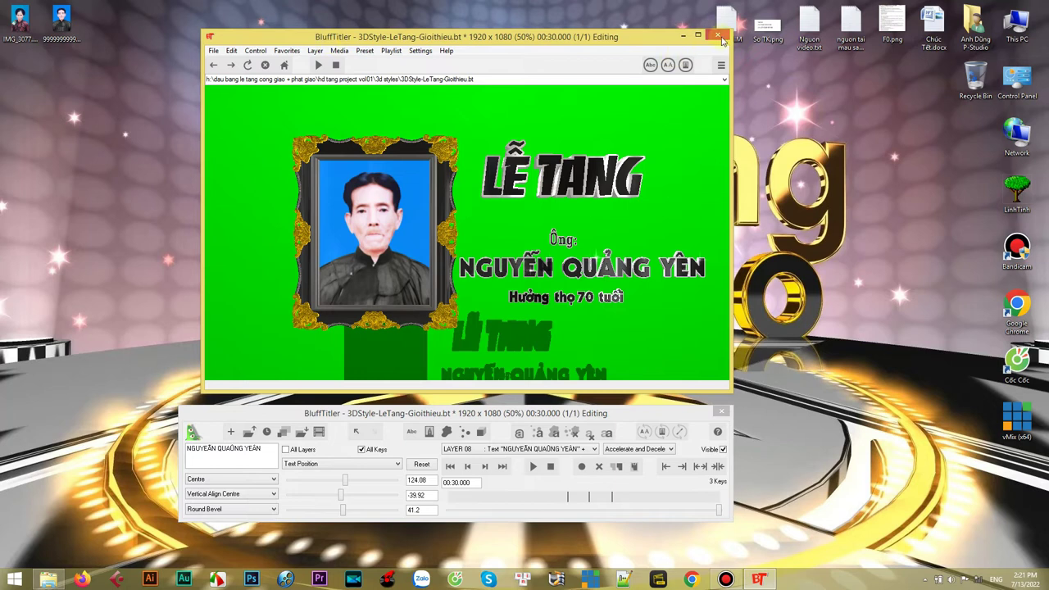
click(718, 36)
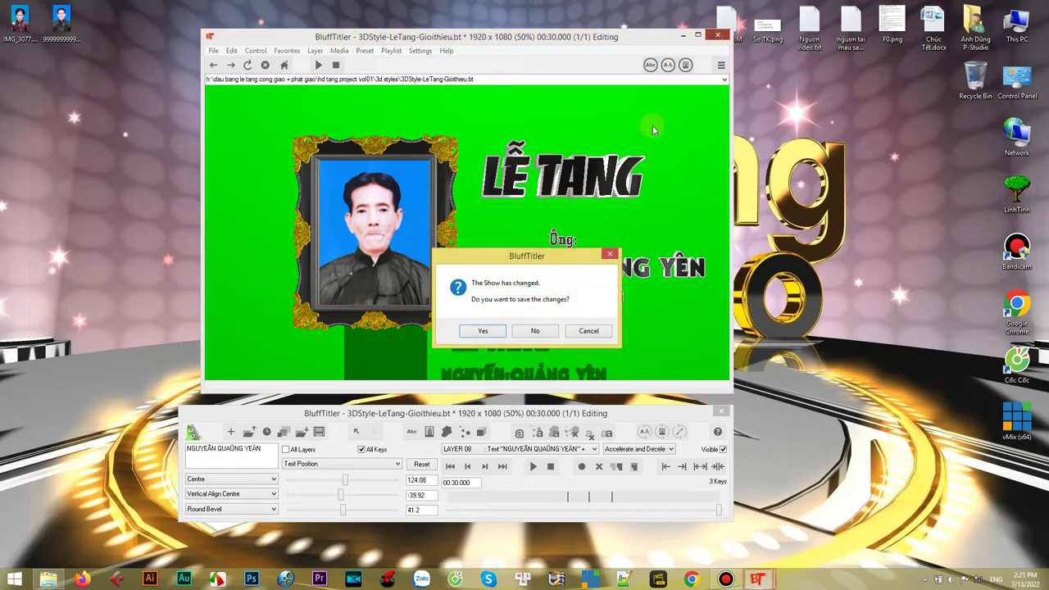
click(537, 331)
- Refresh the desktop and open File Explorer from the taskbar
right_click(328, 76)
key(e)
right_click(330, 78)
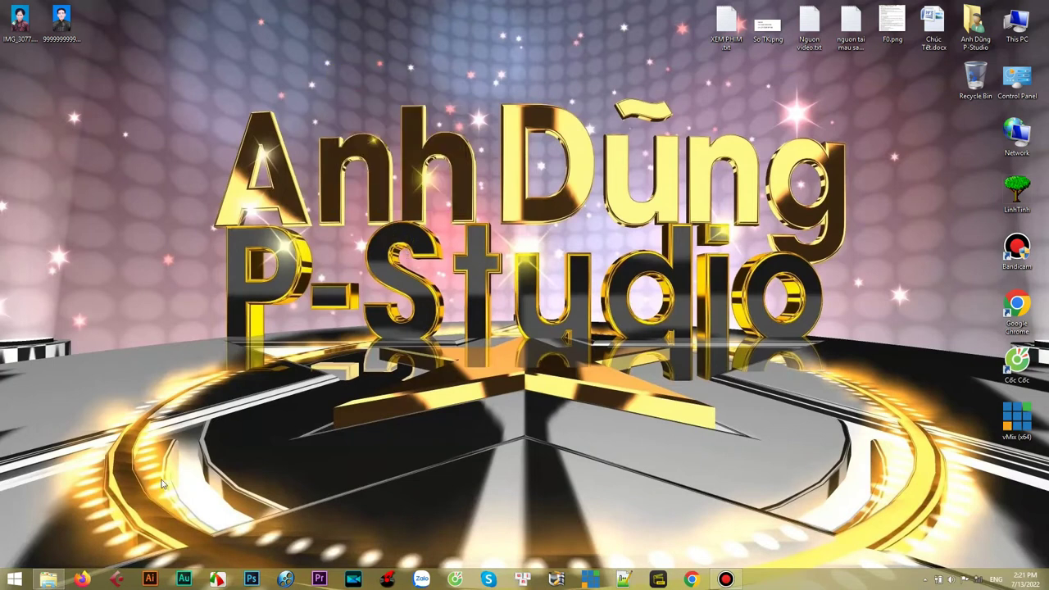
click(48, 580)
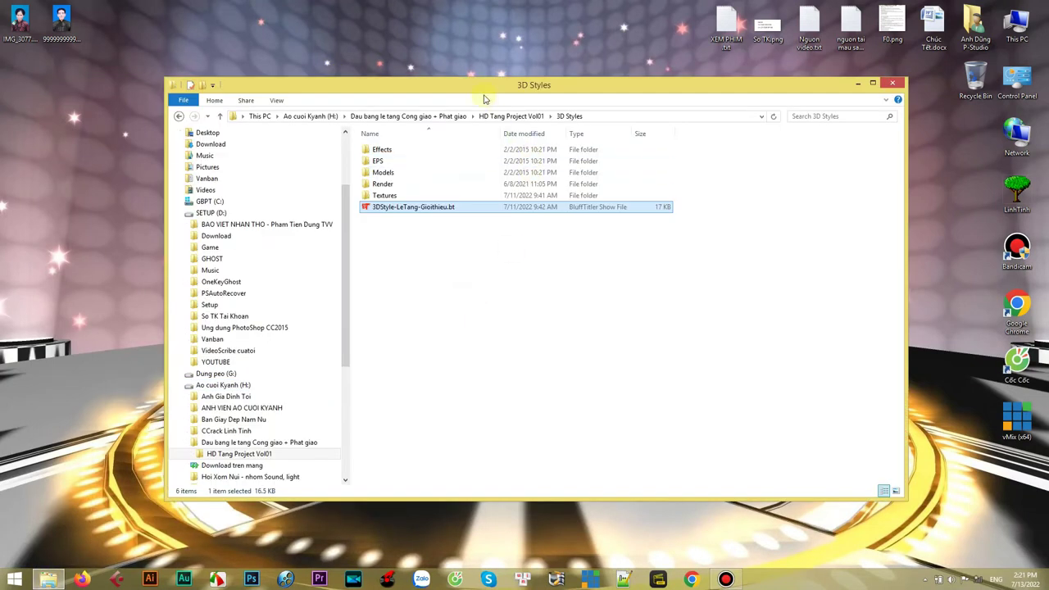
- Open the Anh+Video thay the folder next to 3D Styles
drag(497, 90, 517, 76)
click(484, 289)
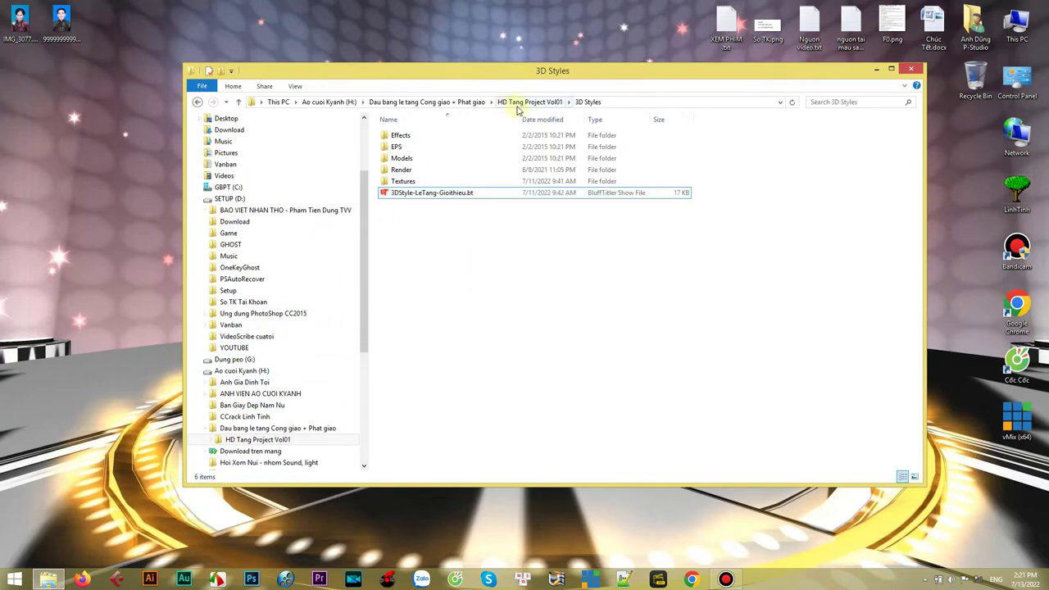
click(569, 102)
click(592, 126)
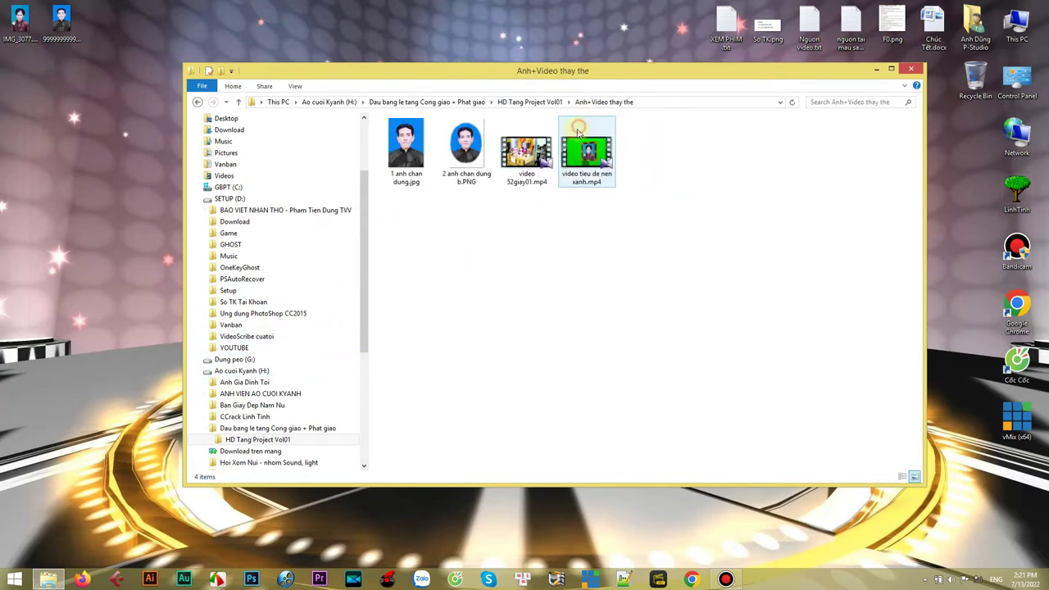
drag(587, 72, 518, 64)
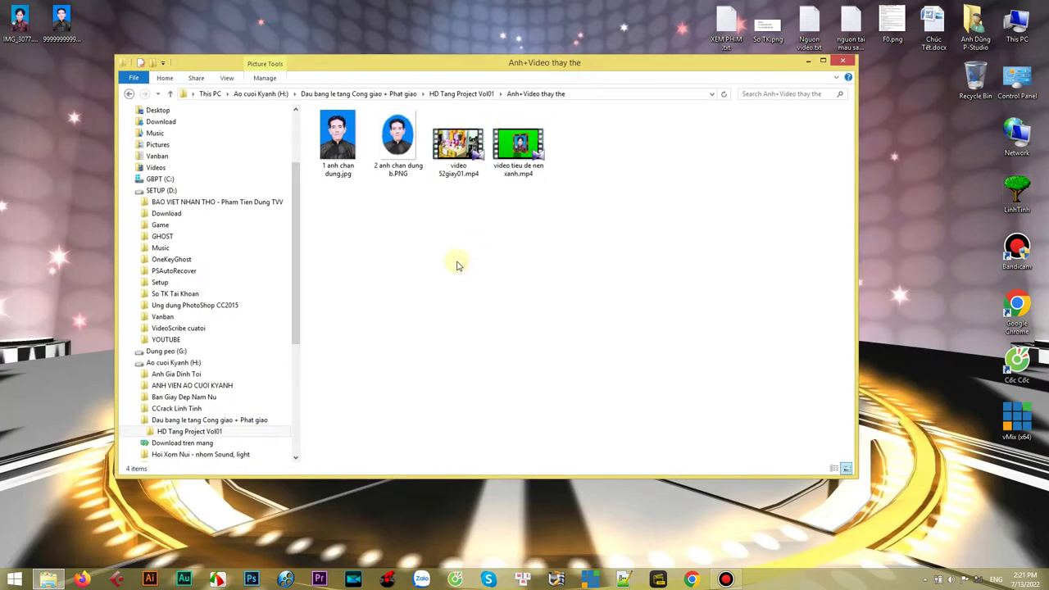
- Open a second Explorer window at Camera Fim (I:) > Rac loai bo phan mem
key(super+e)
drag(464, 83, 538, 128)
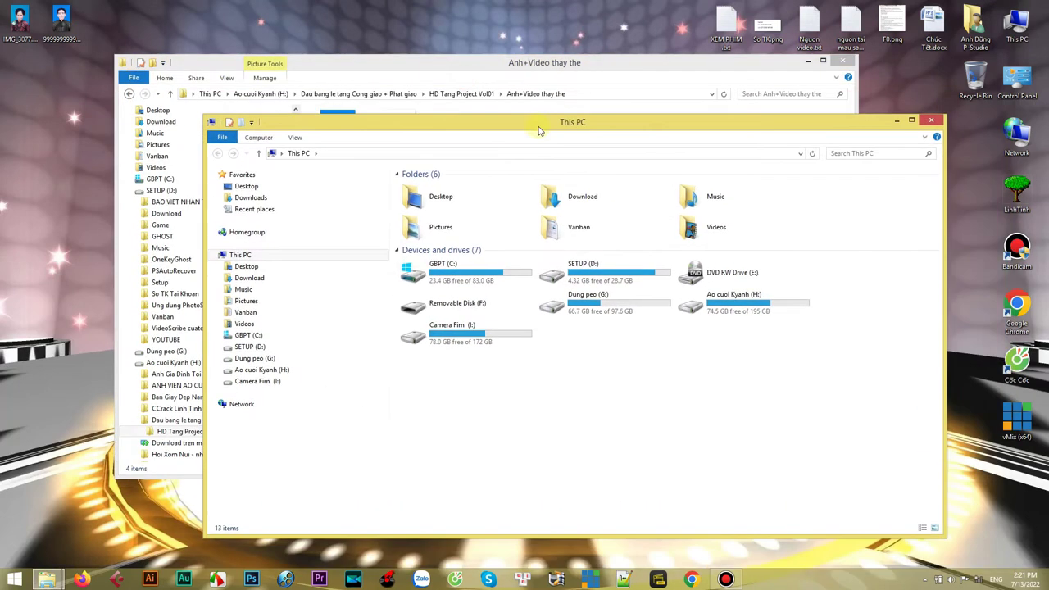
click(221, 382)
click(235, 464)
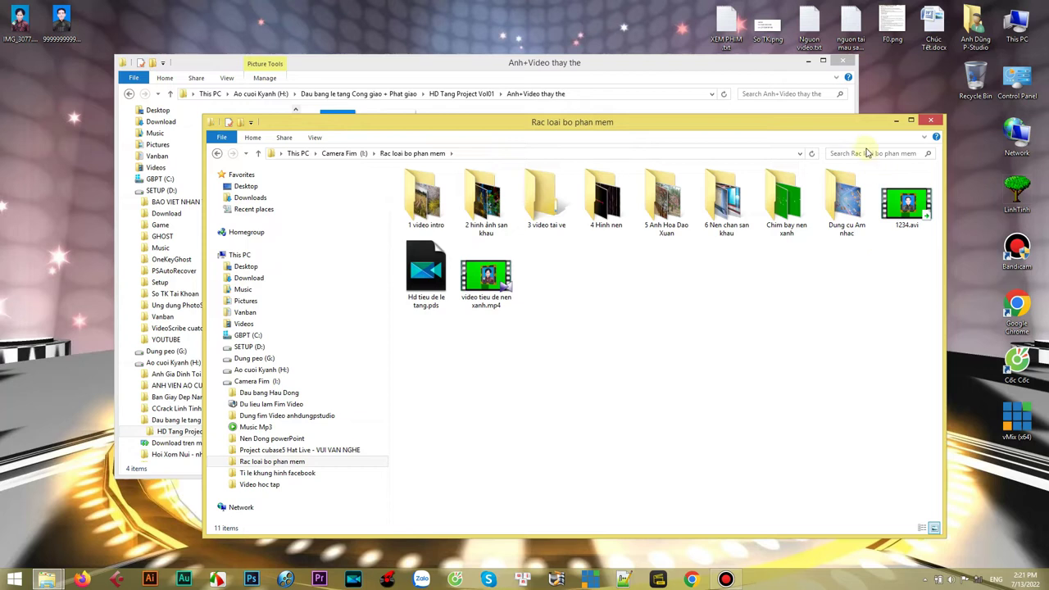
drag(861, 129, 845, 138)
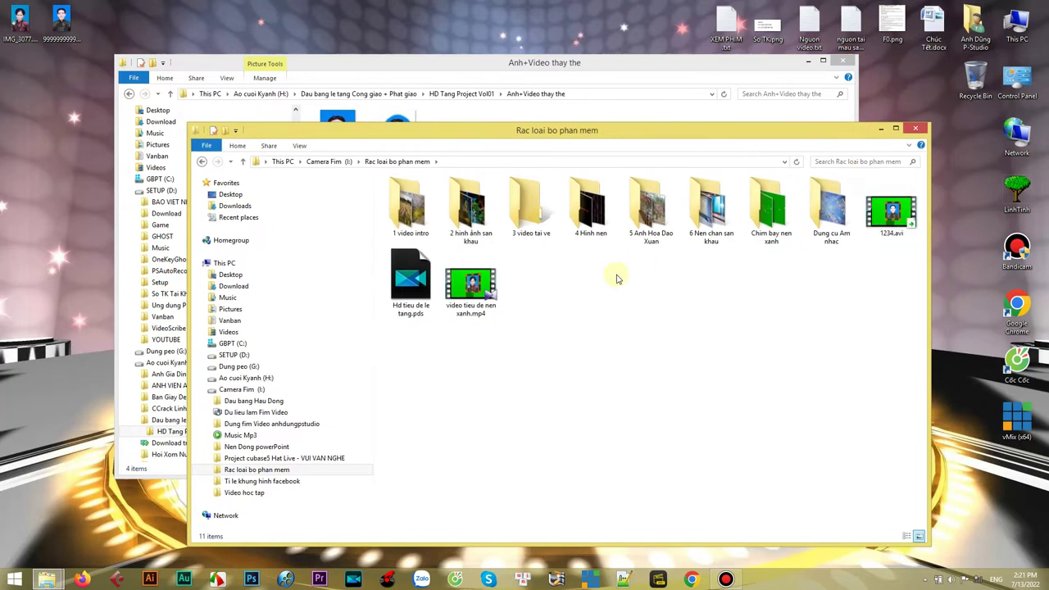
click(889, 223)
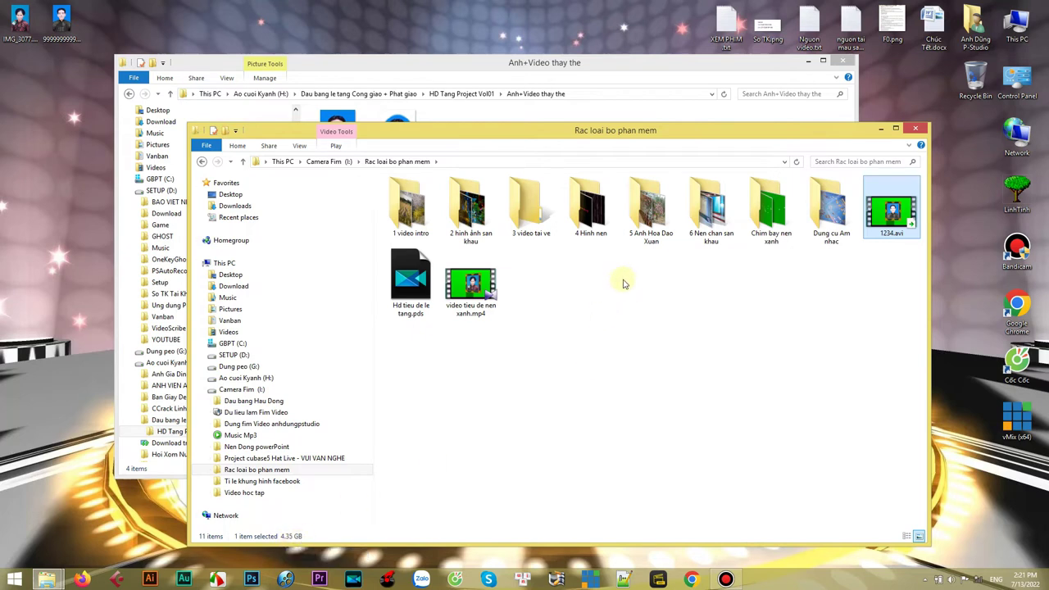
- Delete the .pds and .mp4 title files, leaving 1234.avi in the folder
drag(607, 318, 385, 249)
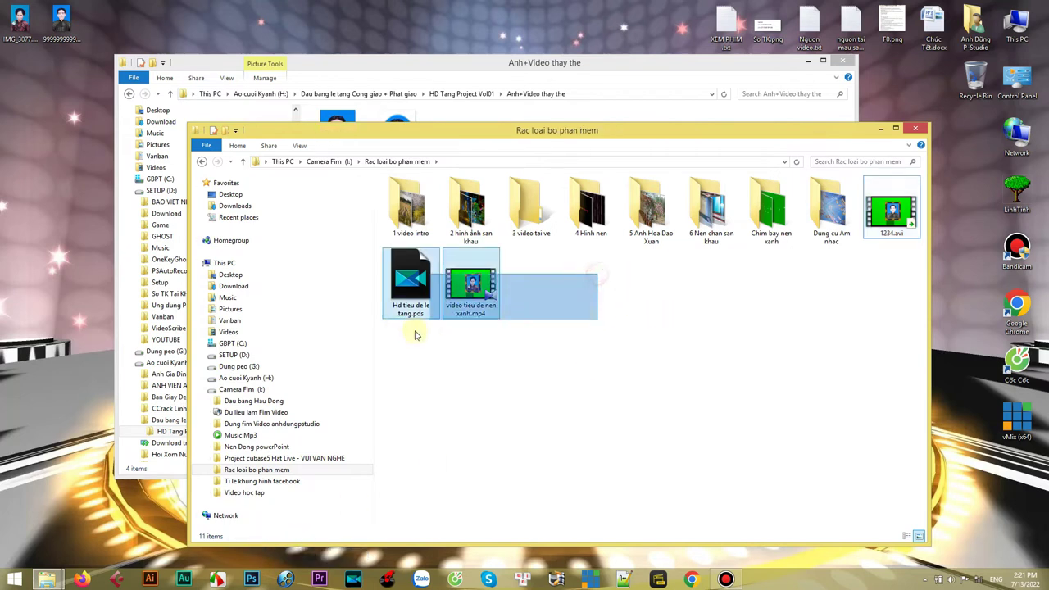
right_click(411, 285)
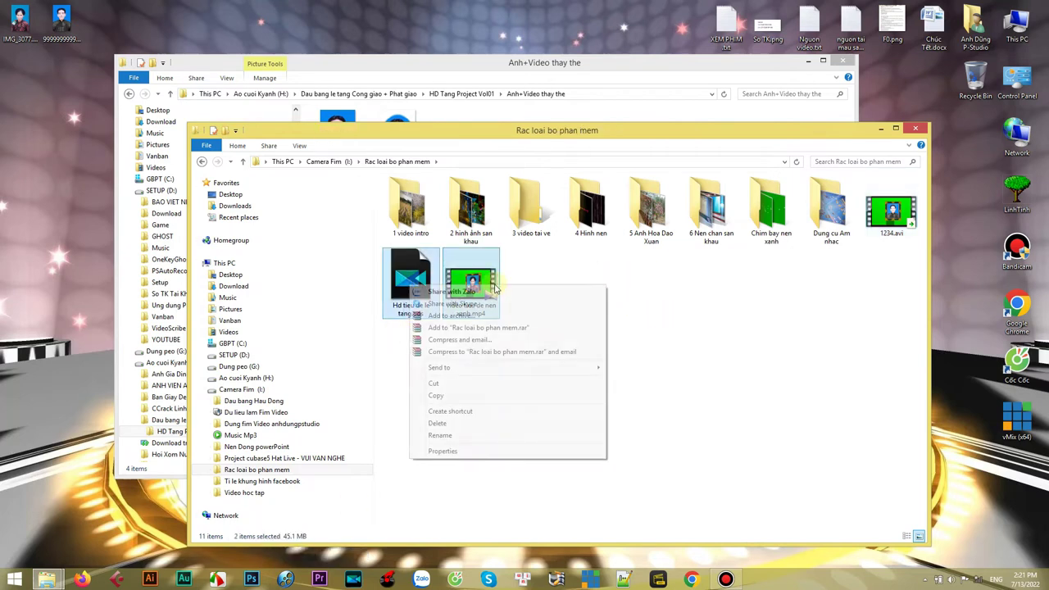
click(450, 423)
drag(736, 135, 741, 141)
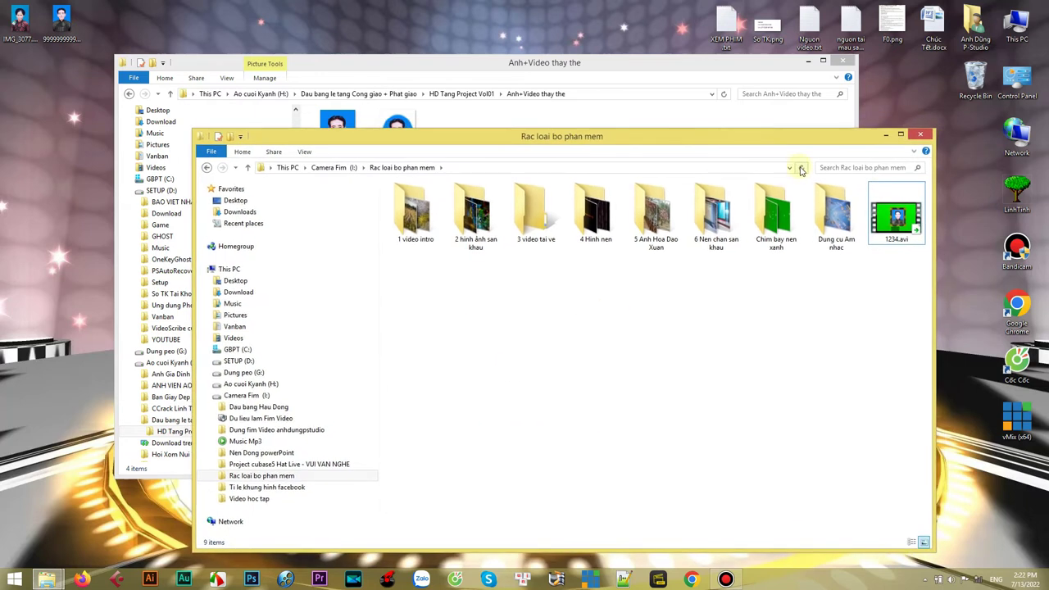
click(904, 233)
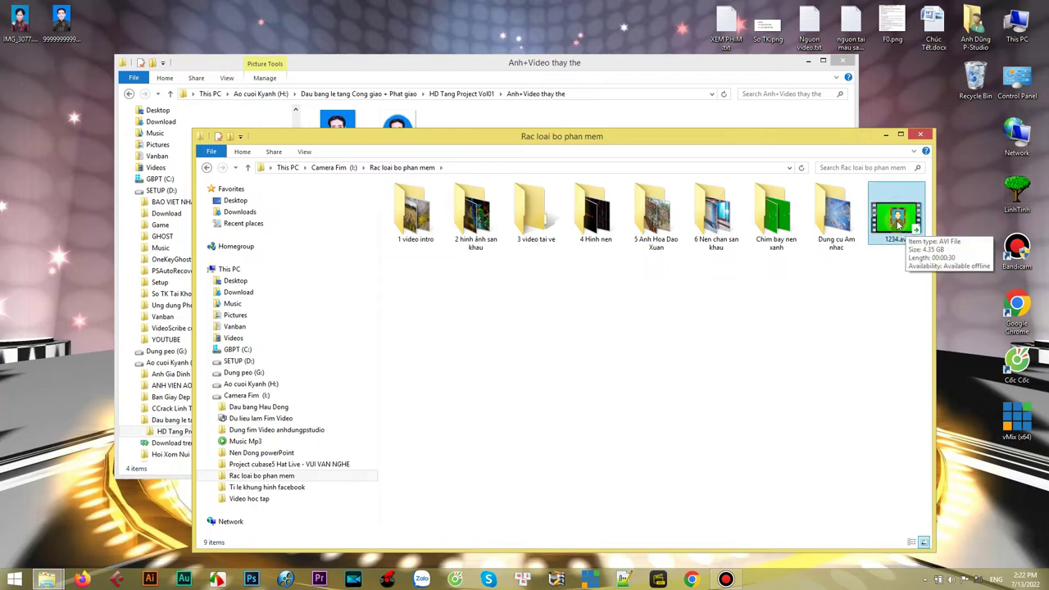
click(900, 222)
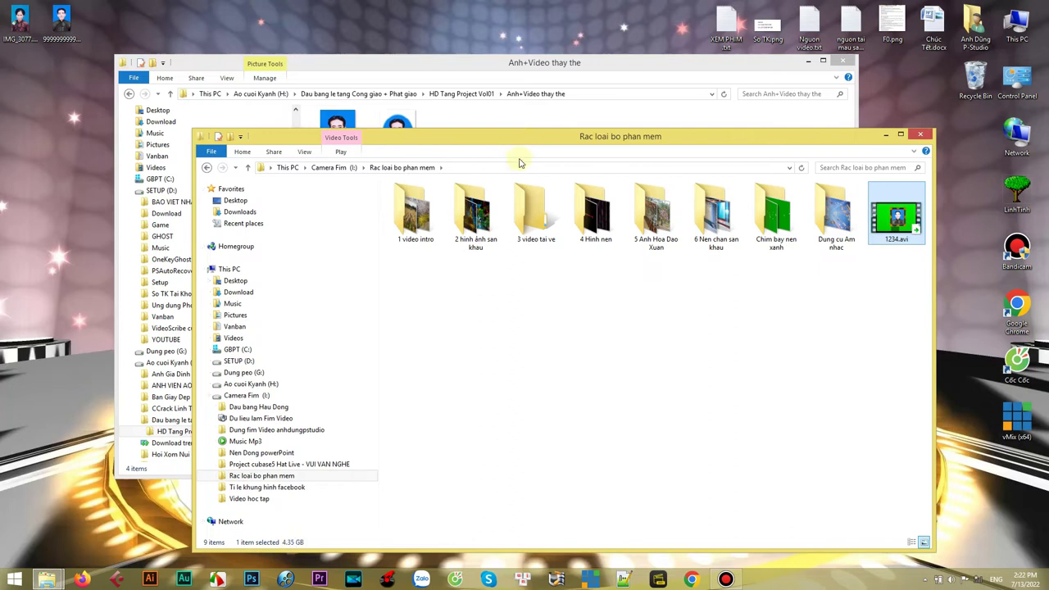
- Arrange both folder windows and launch PowerDirector in the full editing workspace
drag(528, 139, 549, 150)
drag(668, 71, 568, 30)
drag(829, 146, 830, 131)
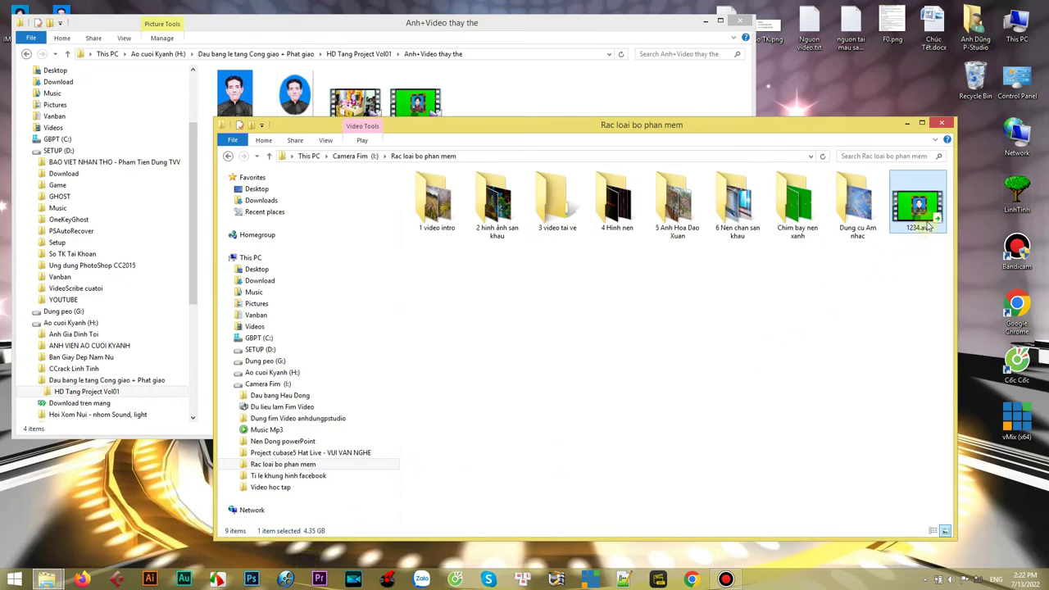
click(353, 579)
click(376, 322)
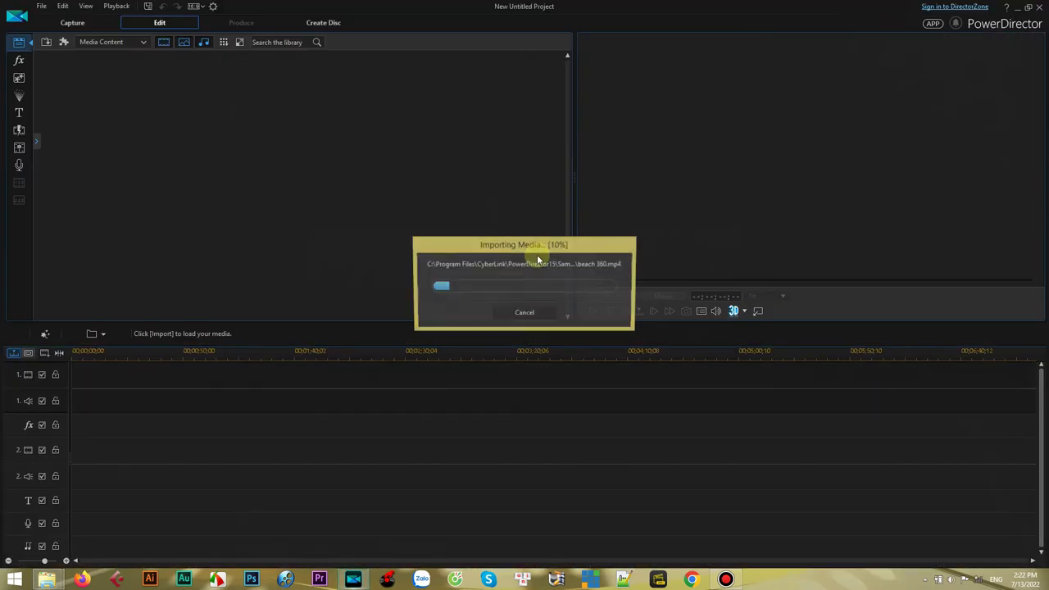
- Insert the imported 1234.avi clip at the start of video track 1
mouse_move(47, 578)
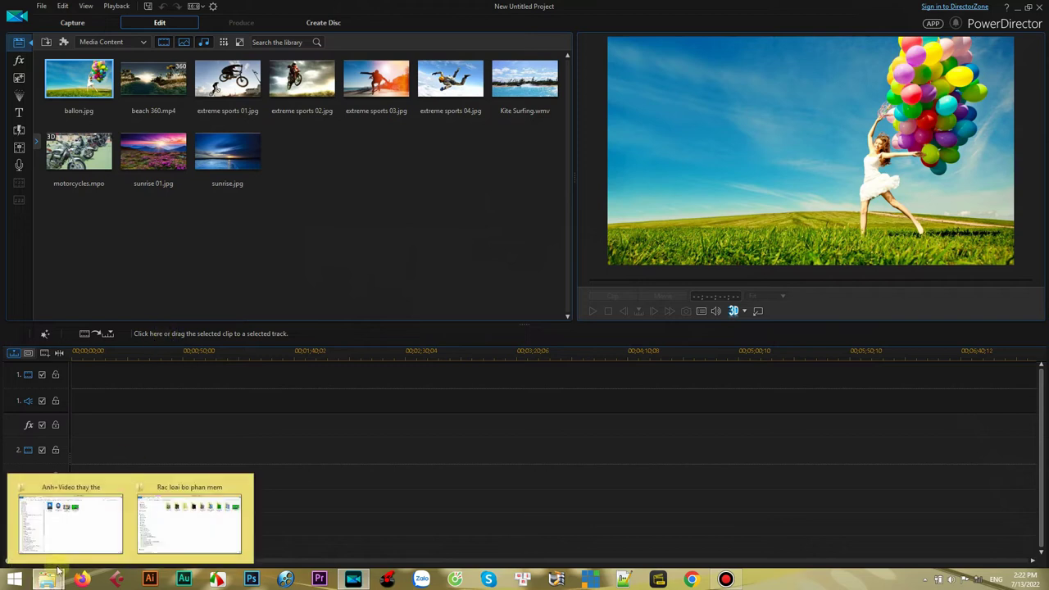
click(194, 552)
drag(640, 127, 418, 230)
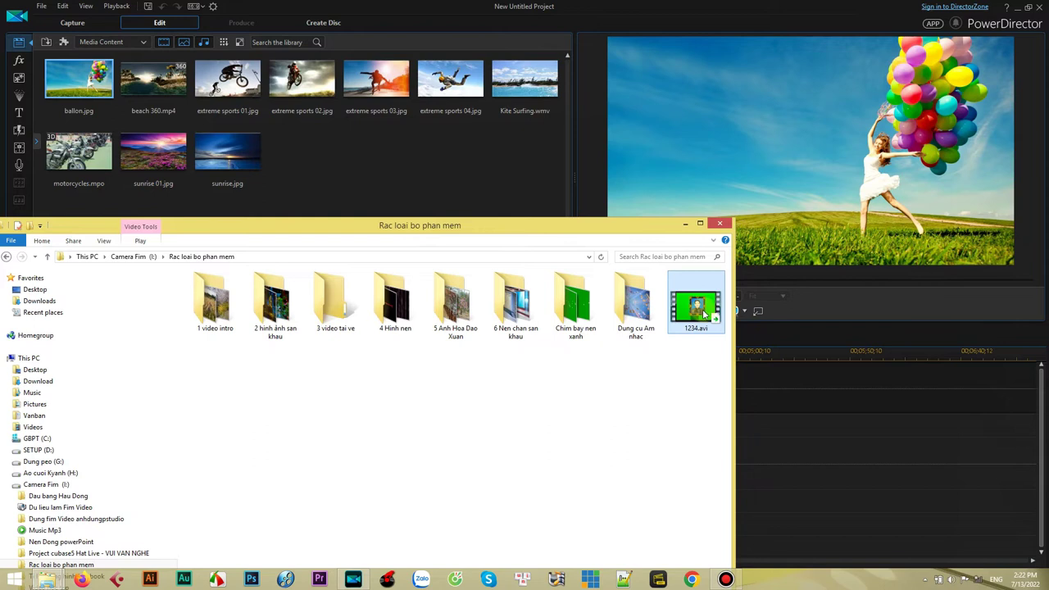
click(687, 224)
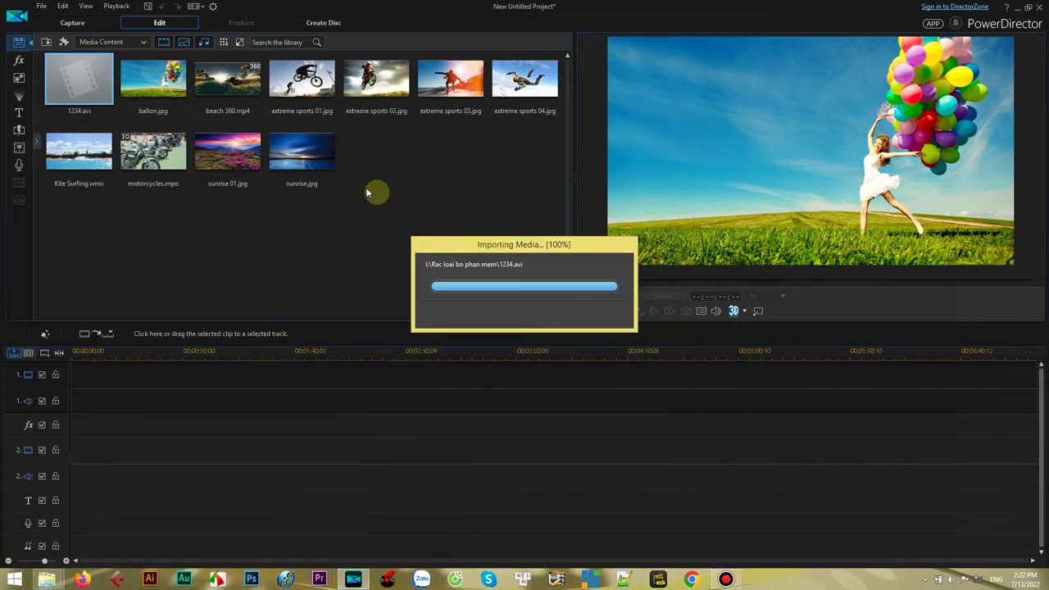
right_click(66, 74)
click(102, 80)
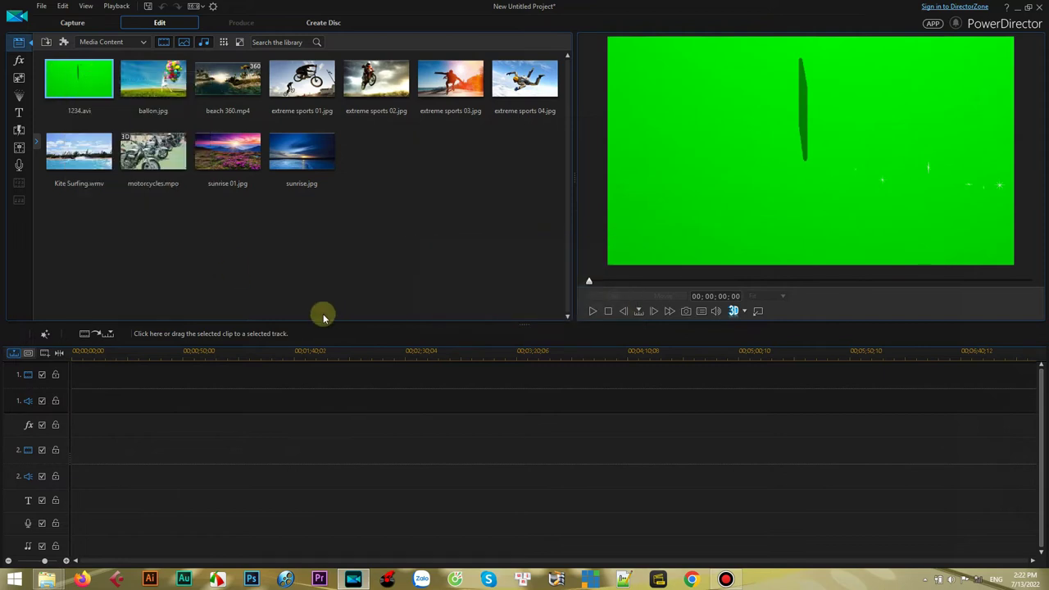
click(105, 375)
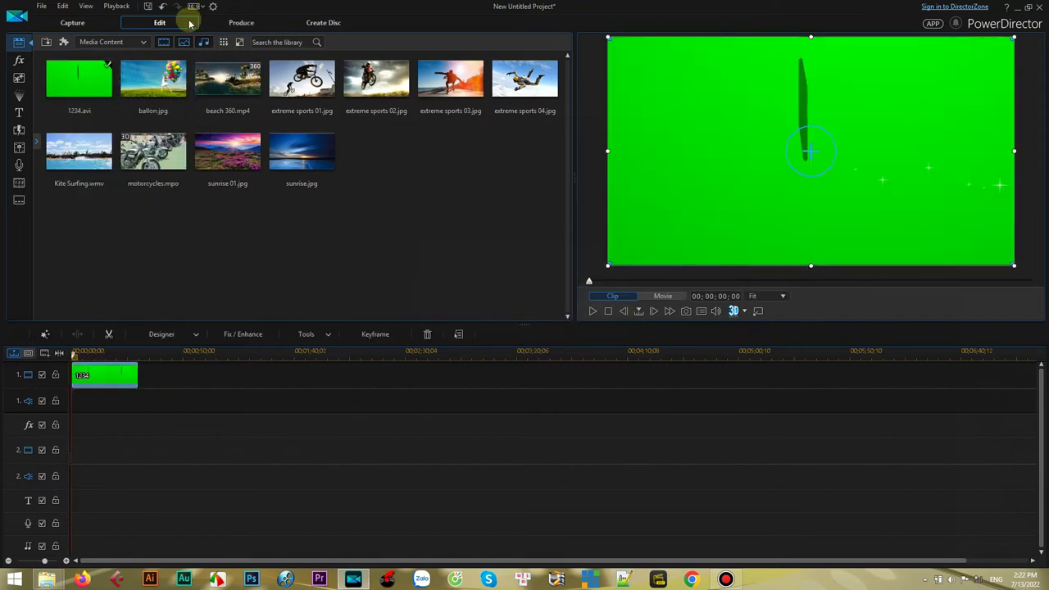
- On the Produce page, set the MP4 output to I:\Rac loai bo phan mem named 123456
click(242, 23)
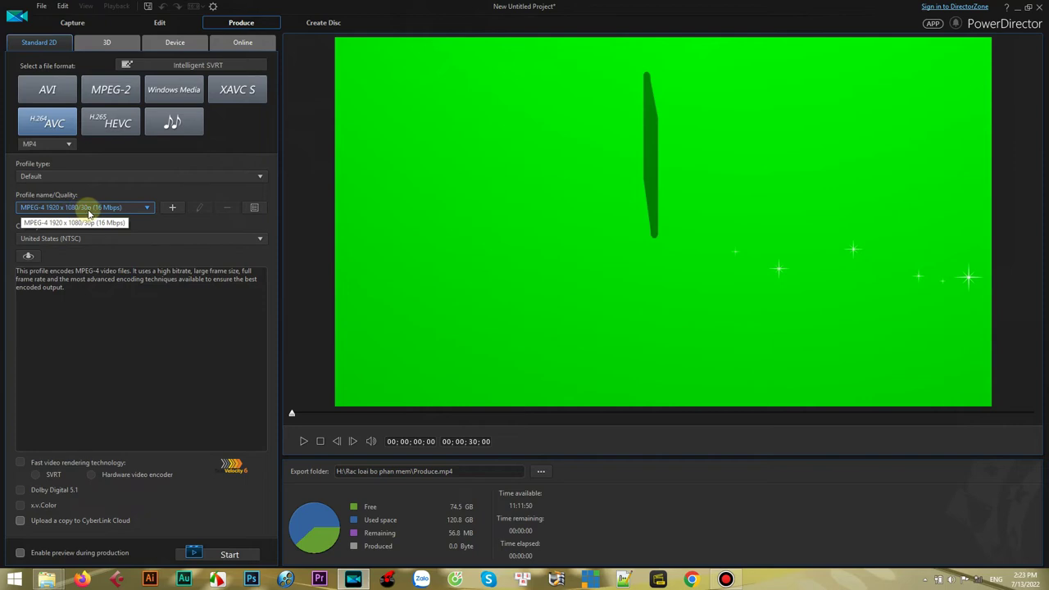
click(542, 472)
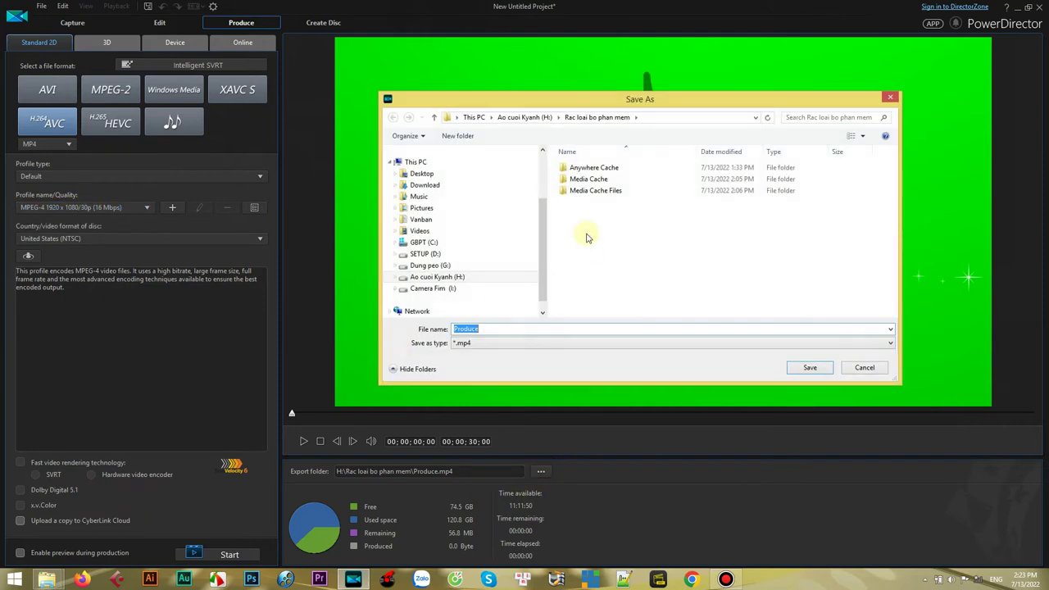
click(404, 289)
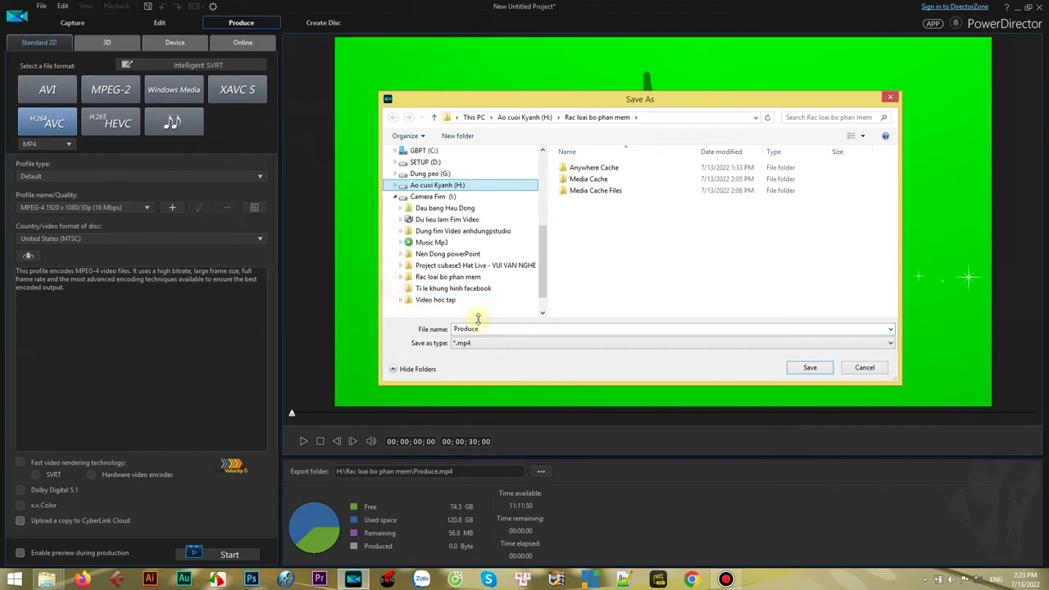
click(408, 279)
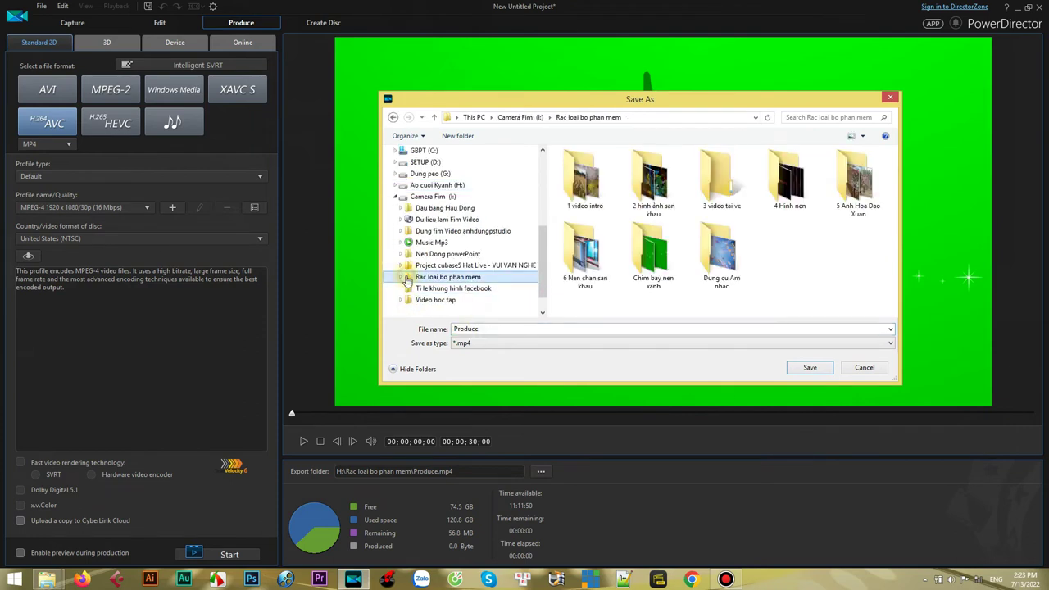
double_click(485, 328)
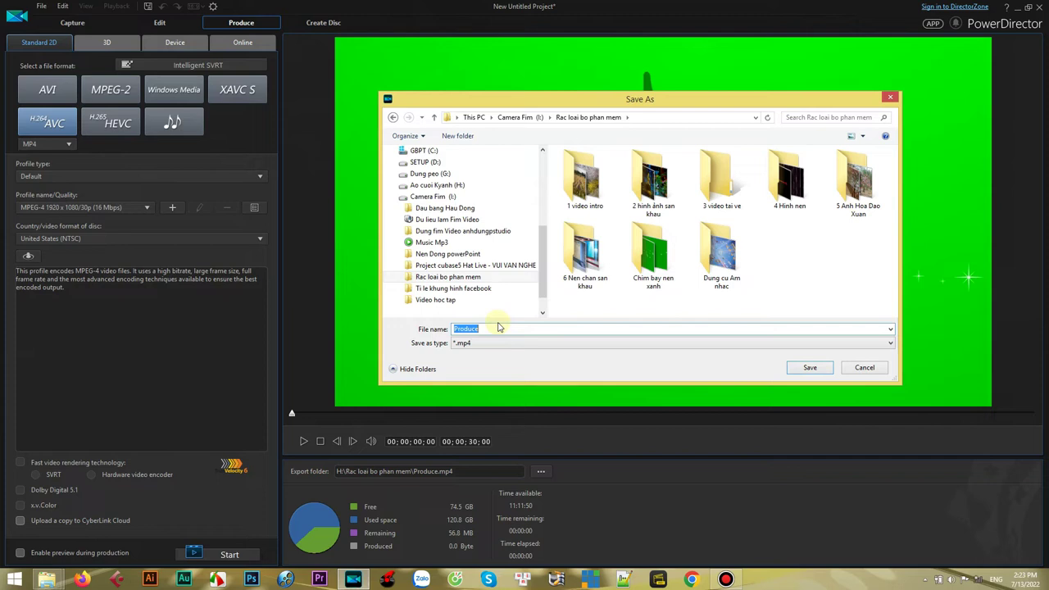
text(123456)
click(809, 368)
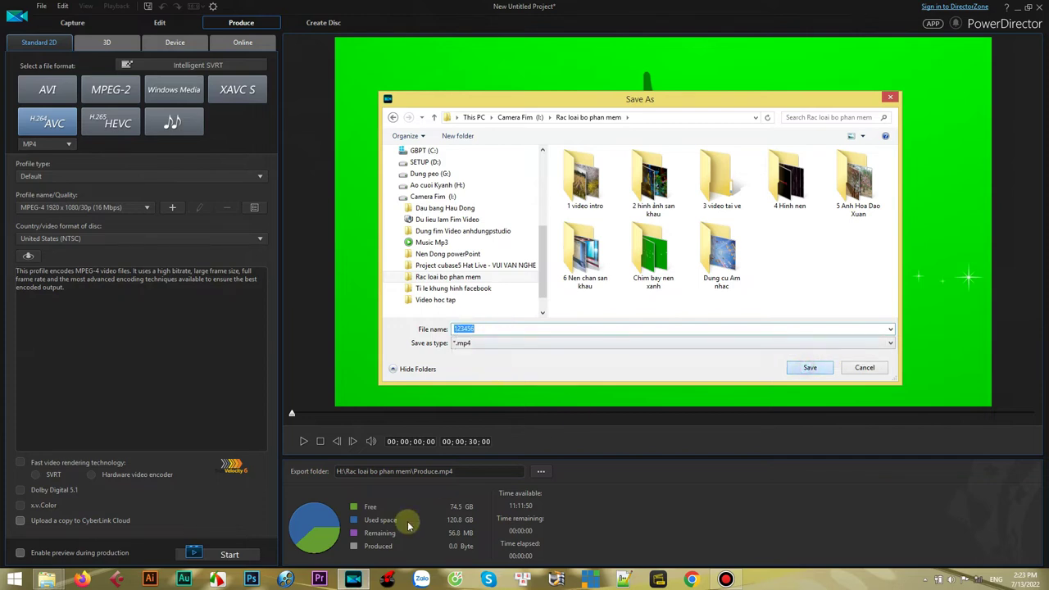
- Render 123456.mp4, return to Edit, then exit PowerDirector without saving the project
click(188, 555)
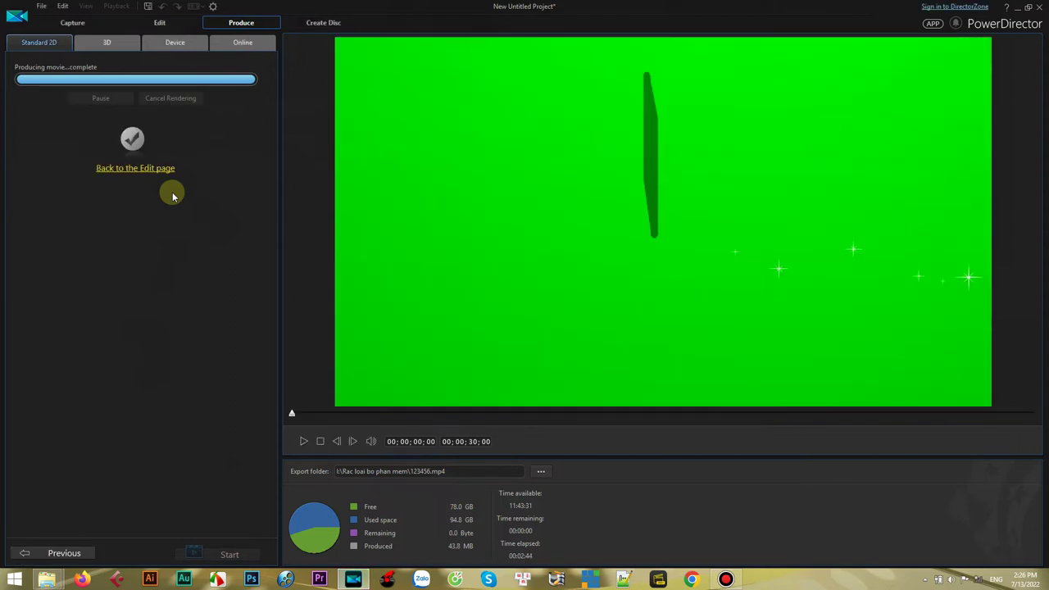
click(159, 23)
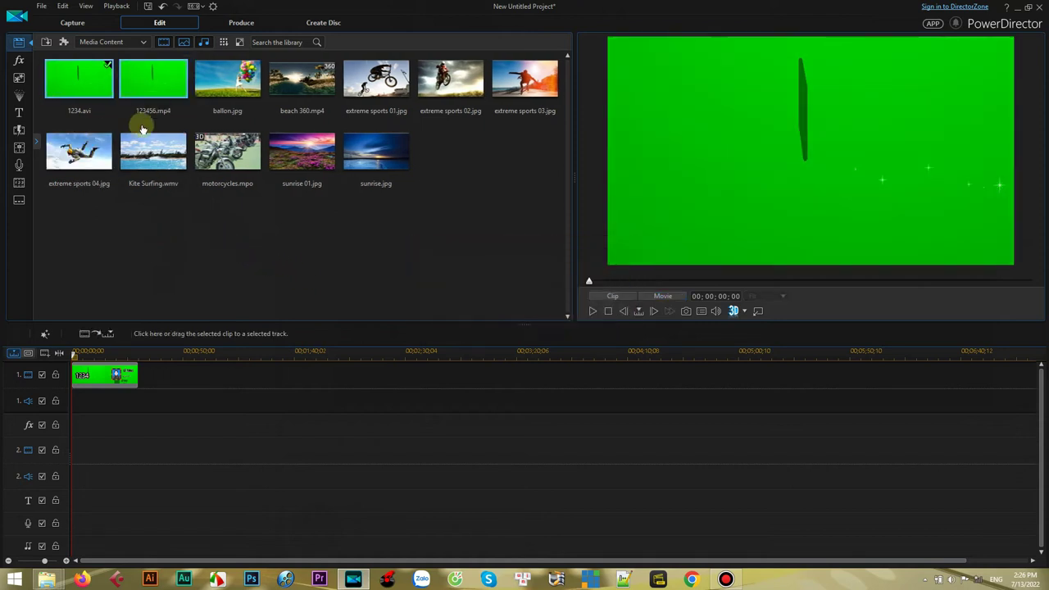
click(198, 252)
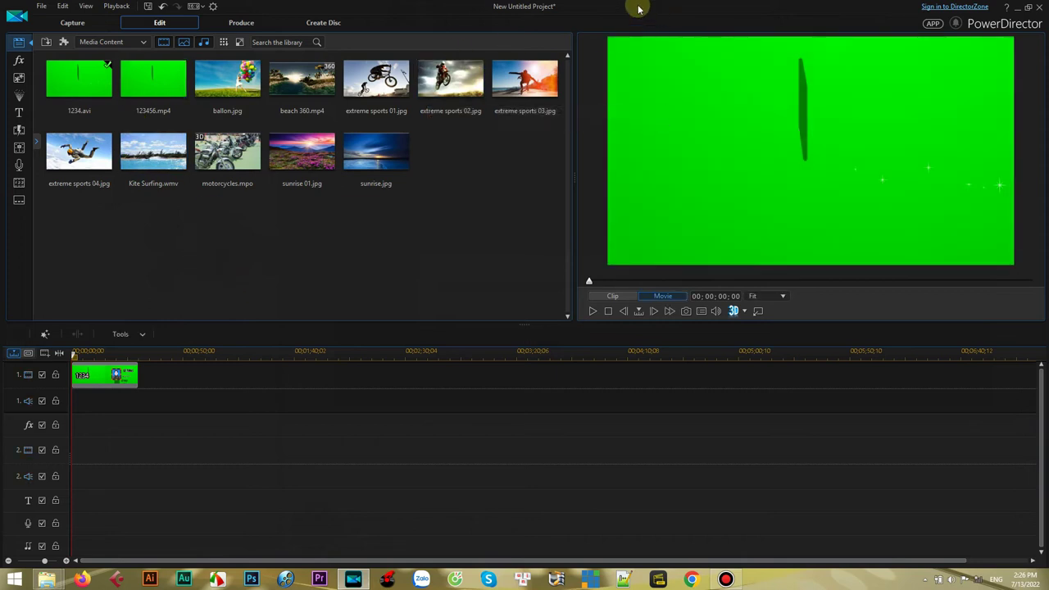
click(1041, 8)
click(567, 316)
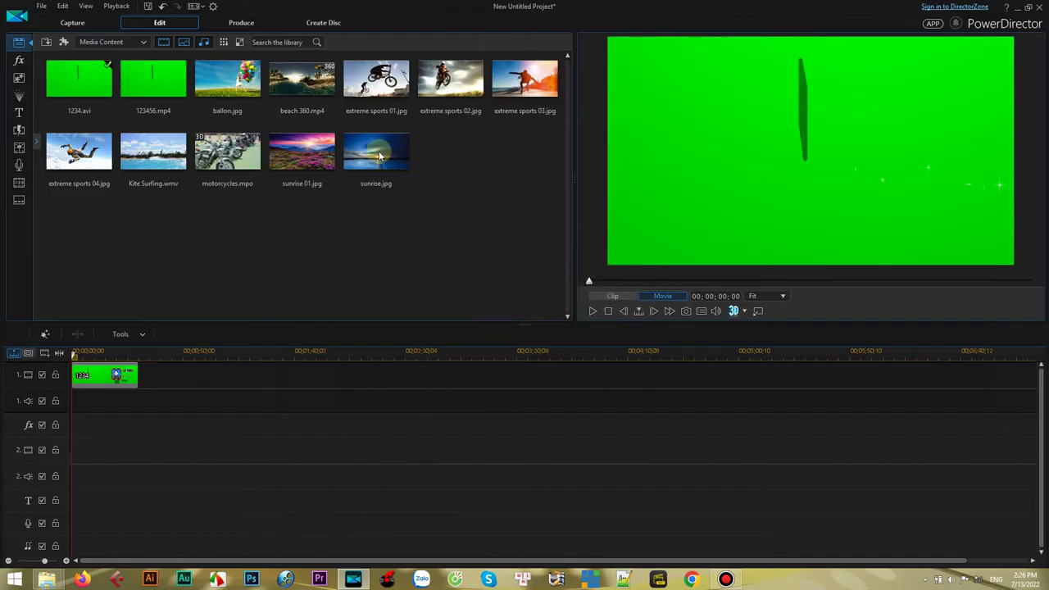
- Refresh Rac loai bo phan mem and compare the sizes of 1234.avi and 123456.mp4
right_click(434, 181)
click(479, 225)
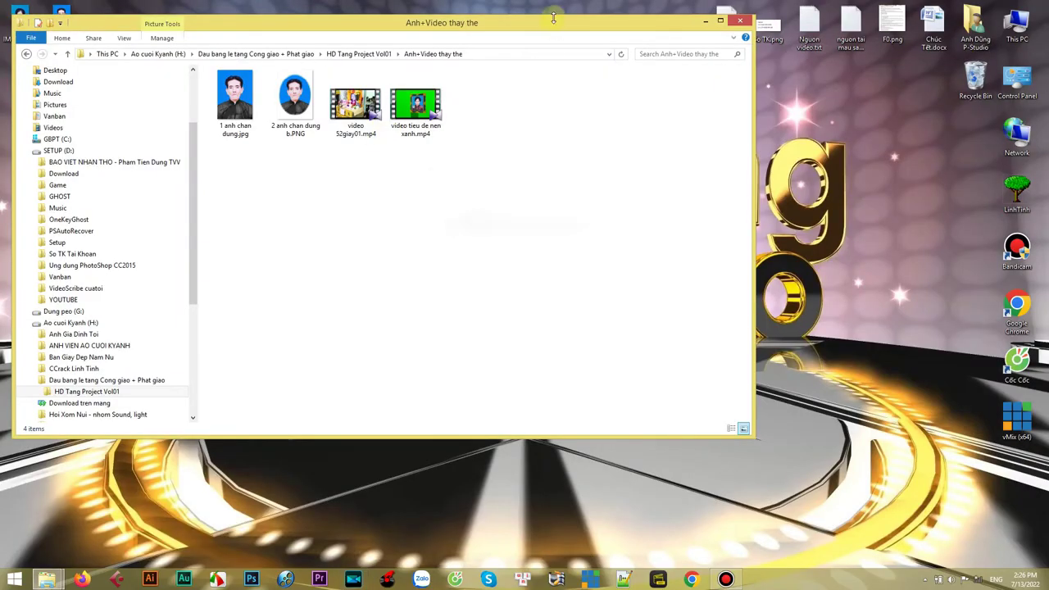
mouse_move(55, 578)
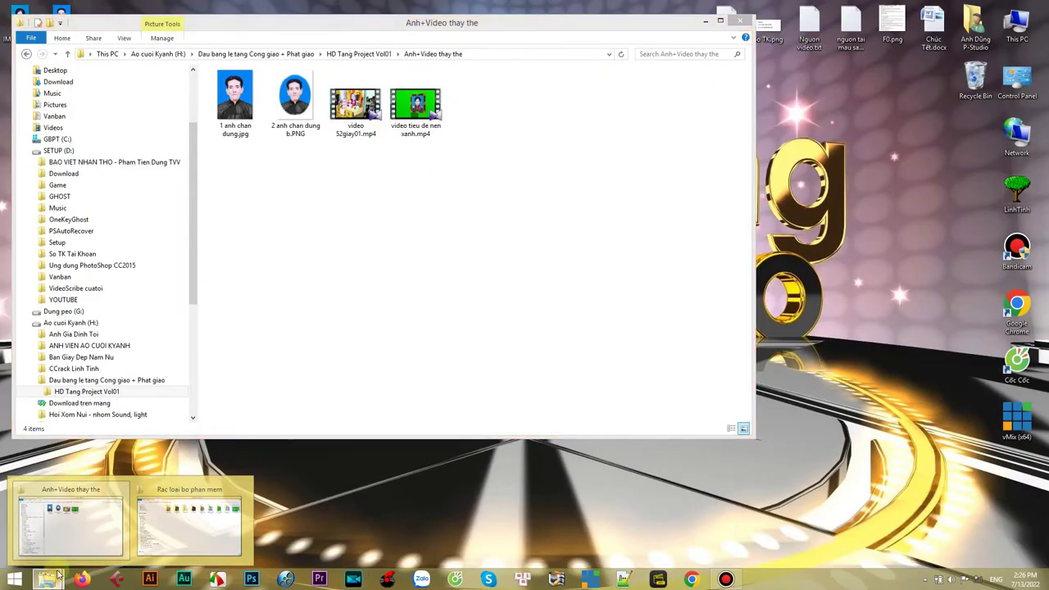
click(201, 525)
drag(565, 236, 735, 183)
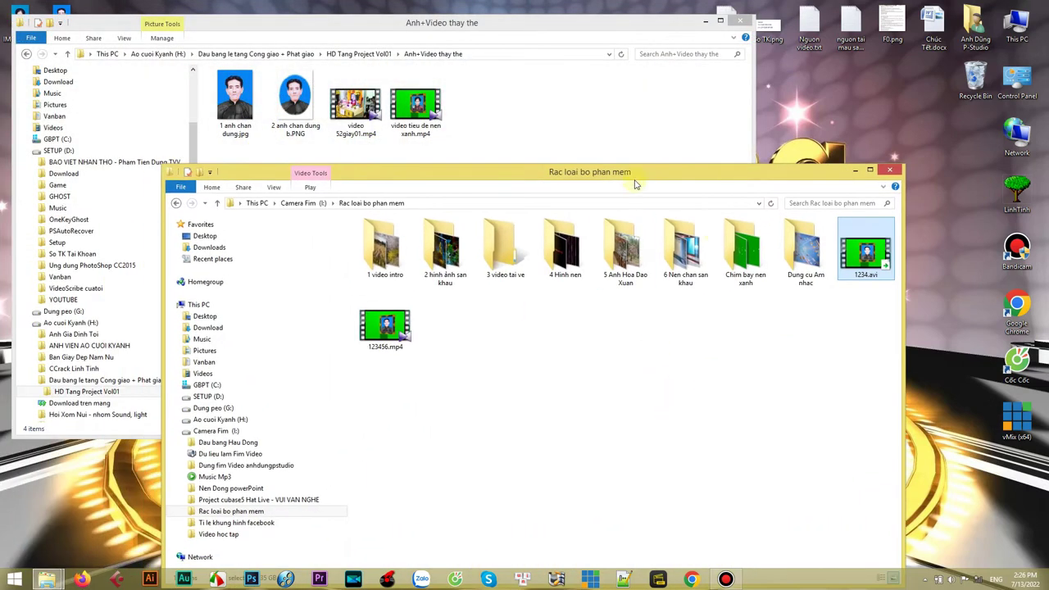
drag(635, 180, 617, 136)
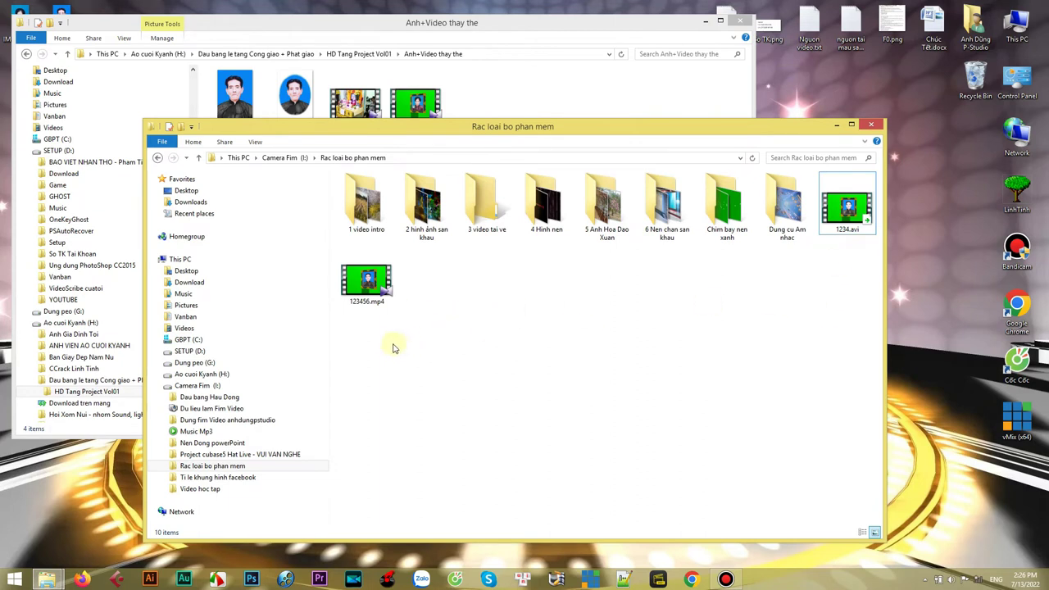
click(850, 210)
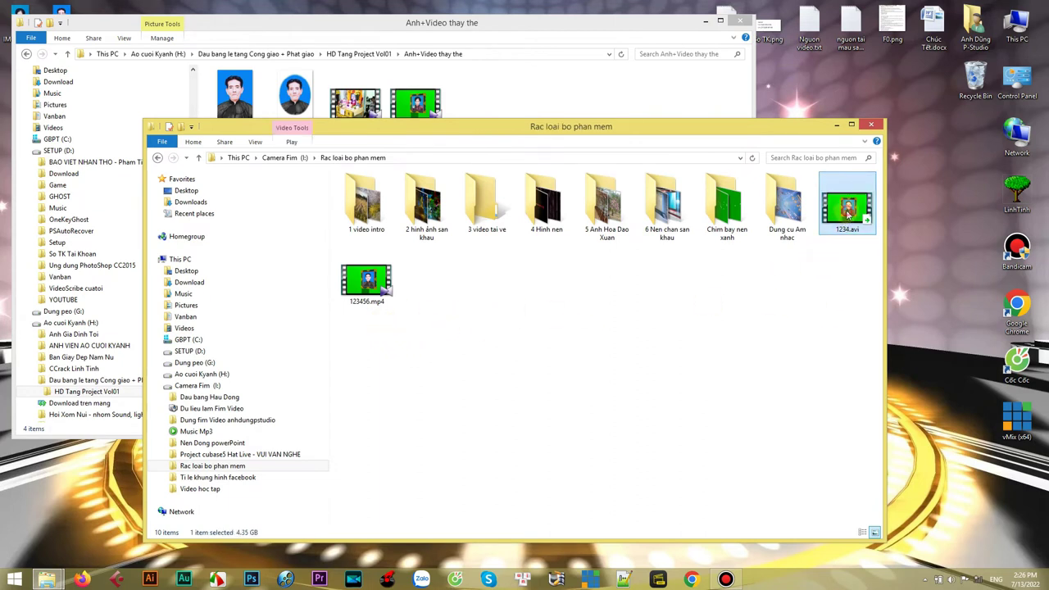
click(367, 283)
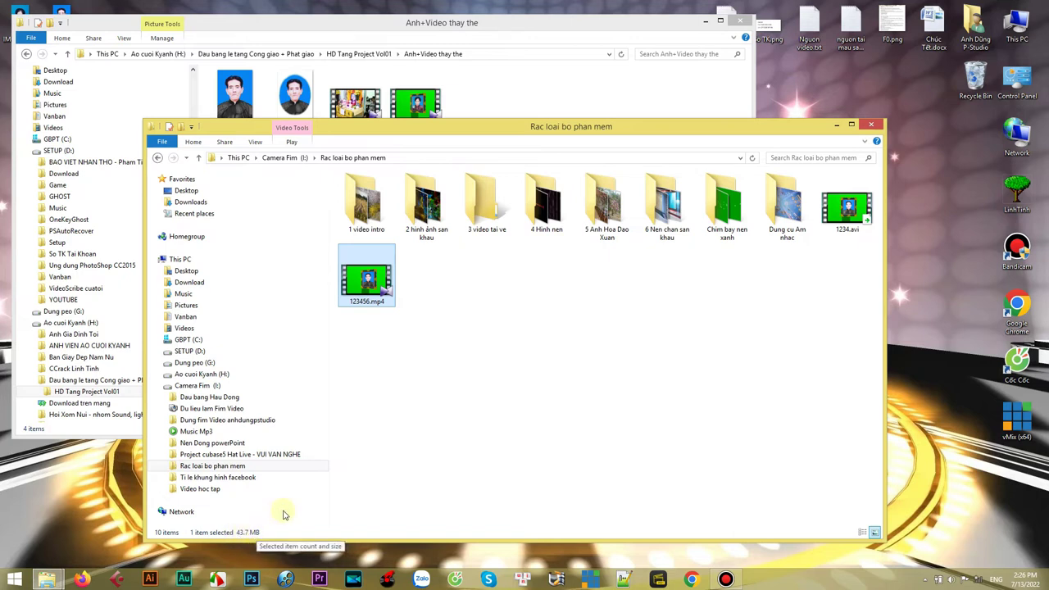
click(661, 312)
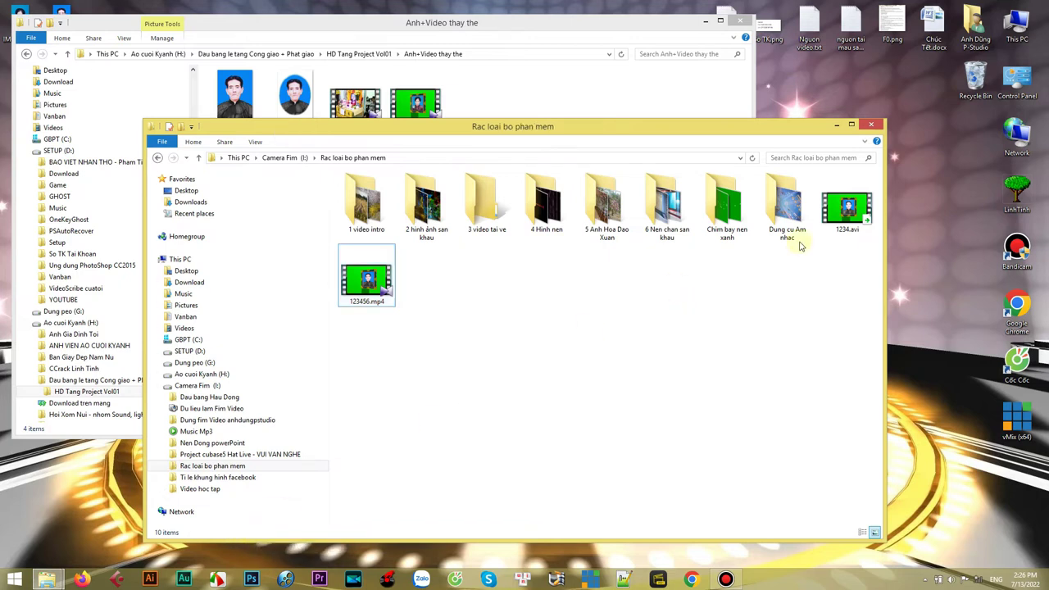
- Delete 1234.avi and empty the Recycle Bin
click(848, 208)
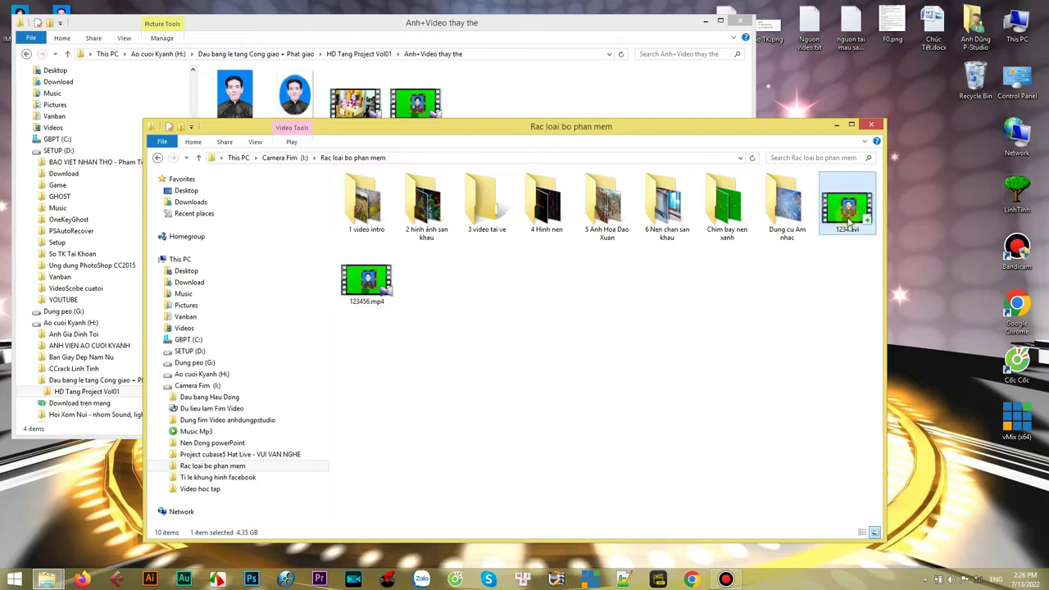
right_click(850, 212)
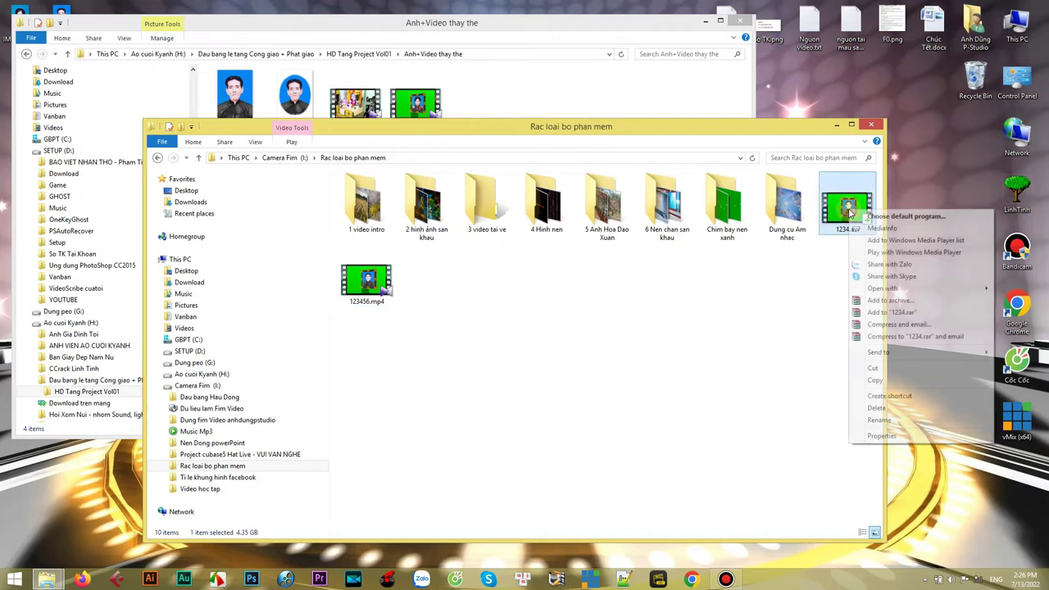
click(868, 410)
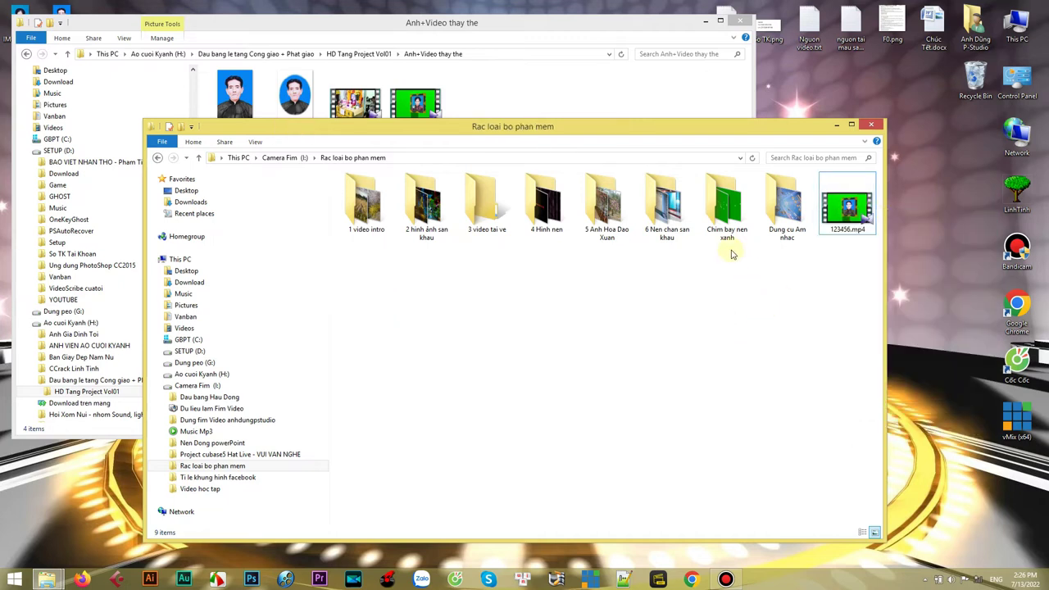
right_click(976, 79)
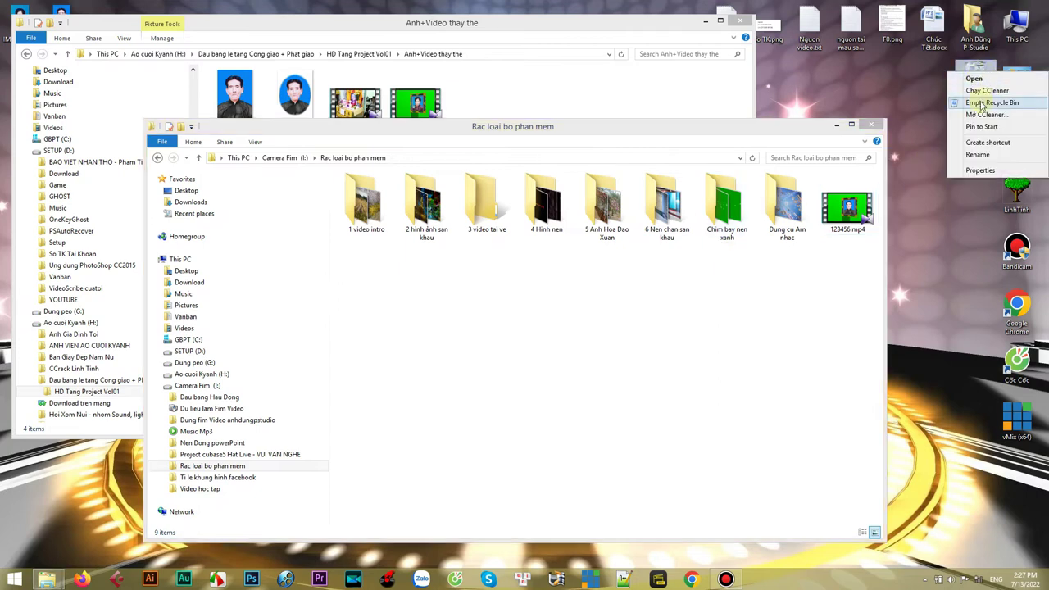
click(981, 103)
click(569, 310)
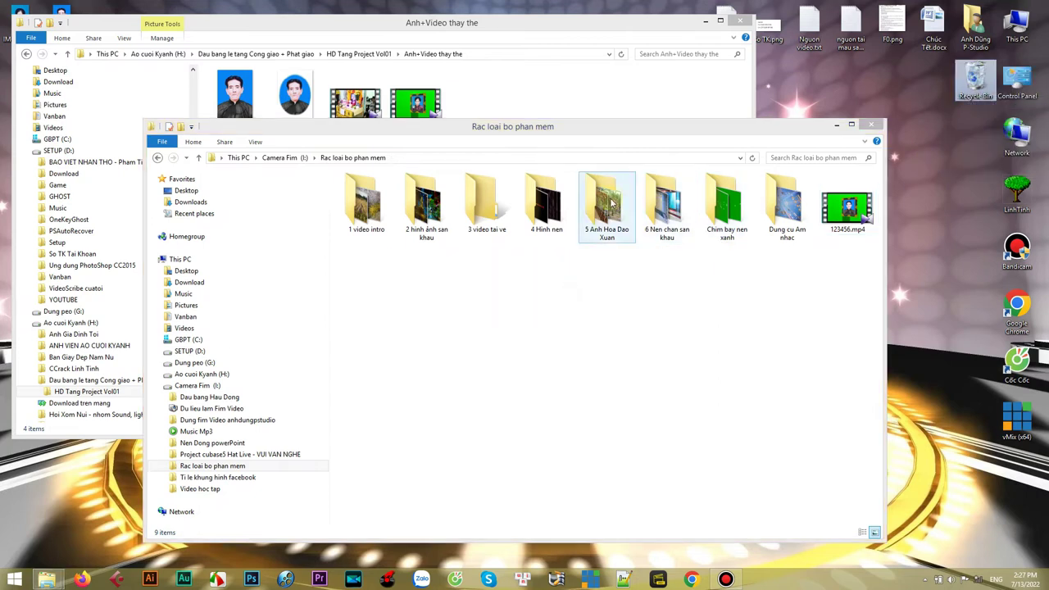
- Arrange the Rac loai bo phan mem and Anh+Video thay the folder windows side by side
drag(749, 128, 838, 174)
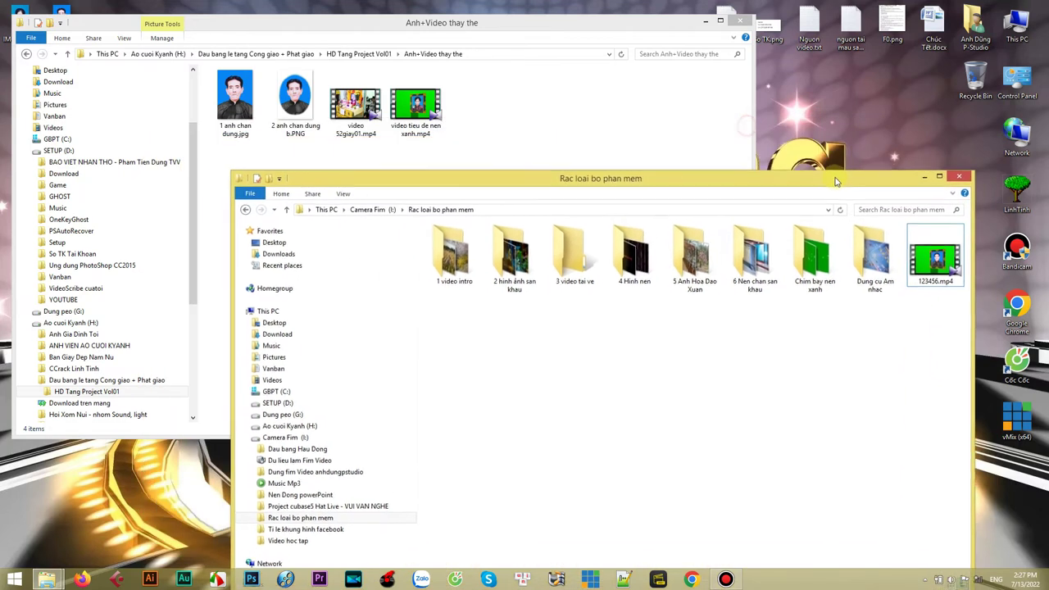
drag(593, 36, 494, 27)
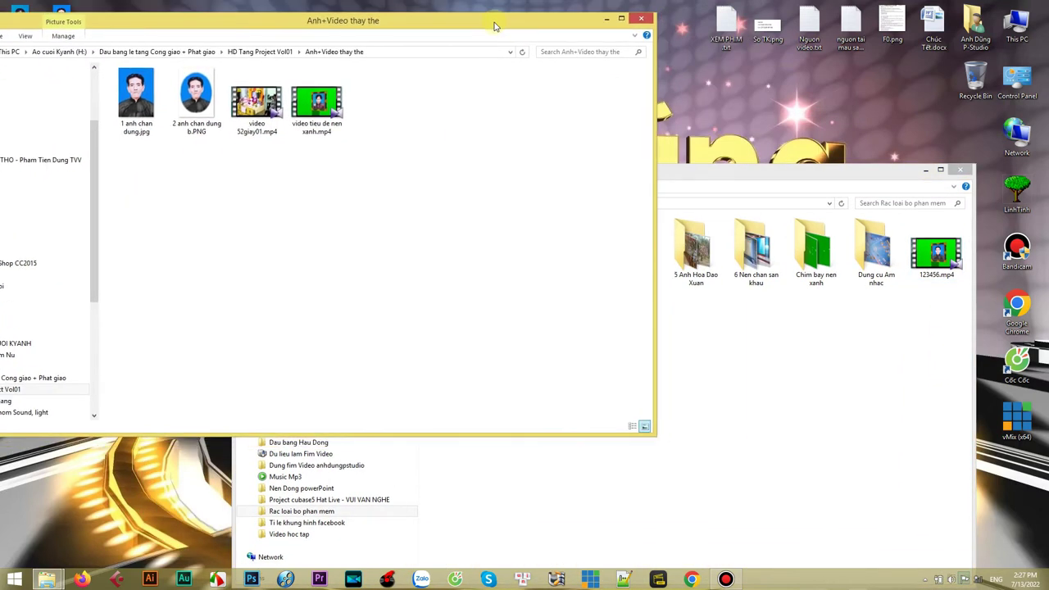
drag(734, 182, 774, 175)
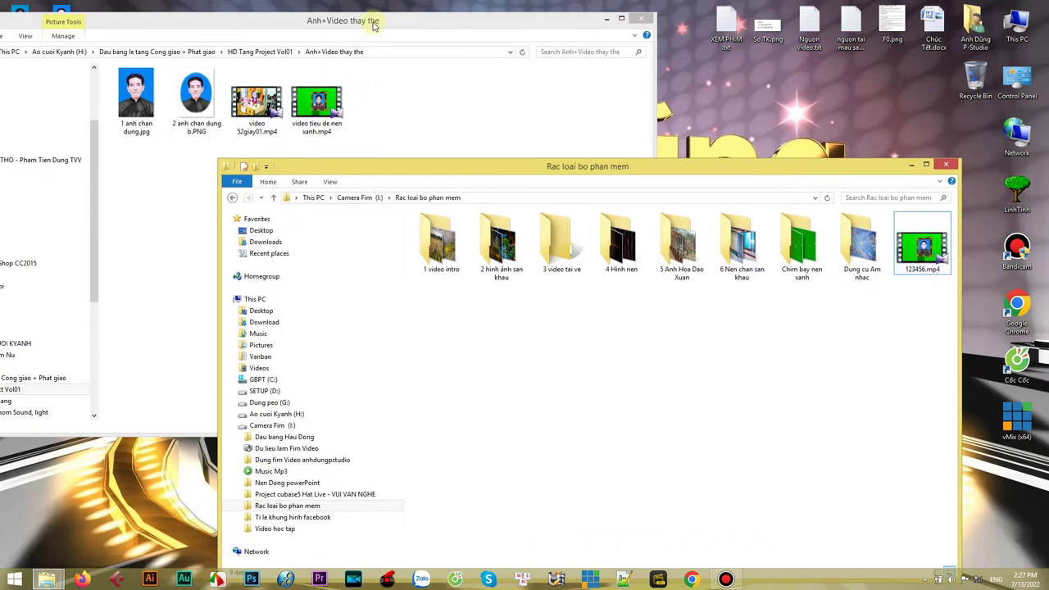
drag(373, 25, 392, 21)
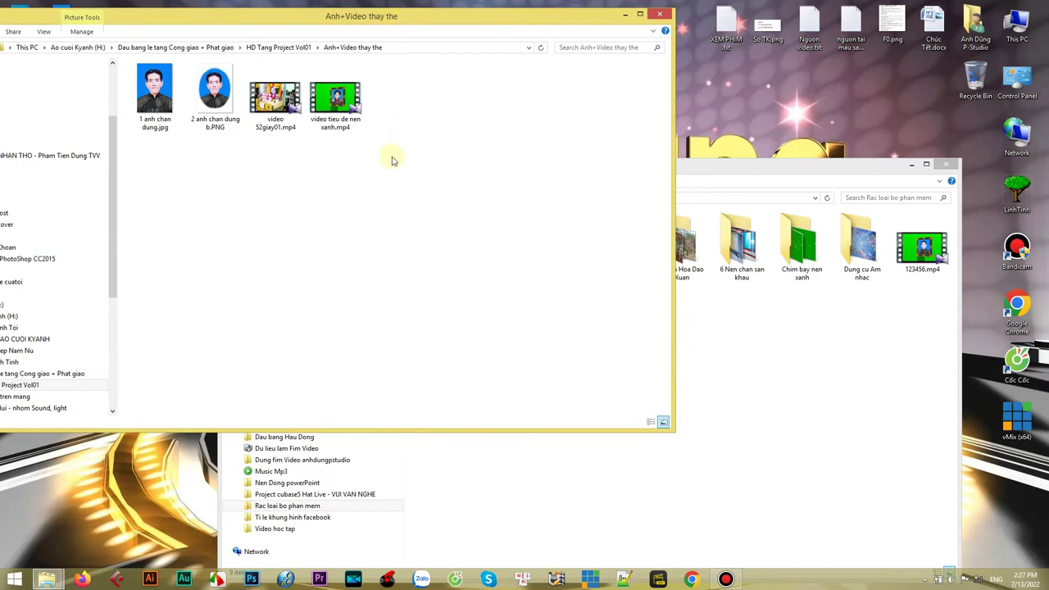
- Copy the name 'video tieu de nen xanh' from its rename field, then select 123456.mp4
click(346, 114)
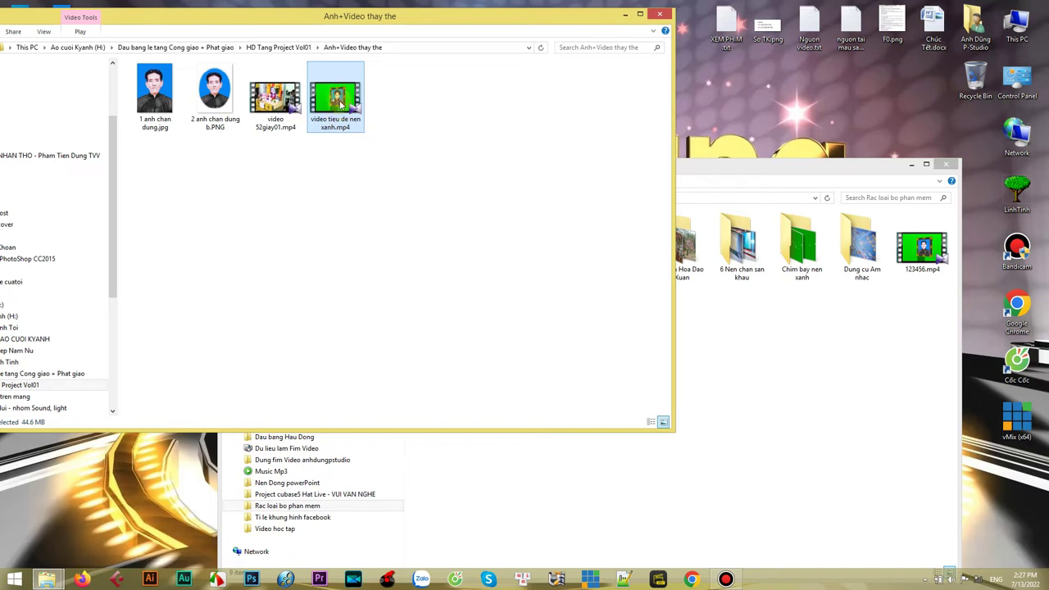
right_click(340, 97)
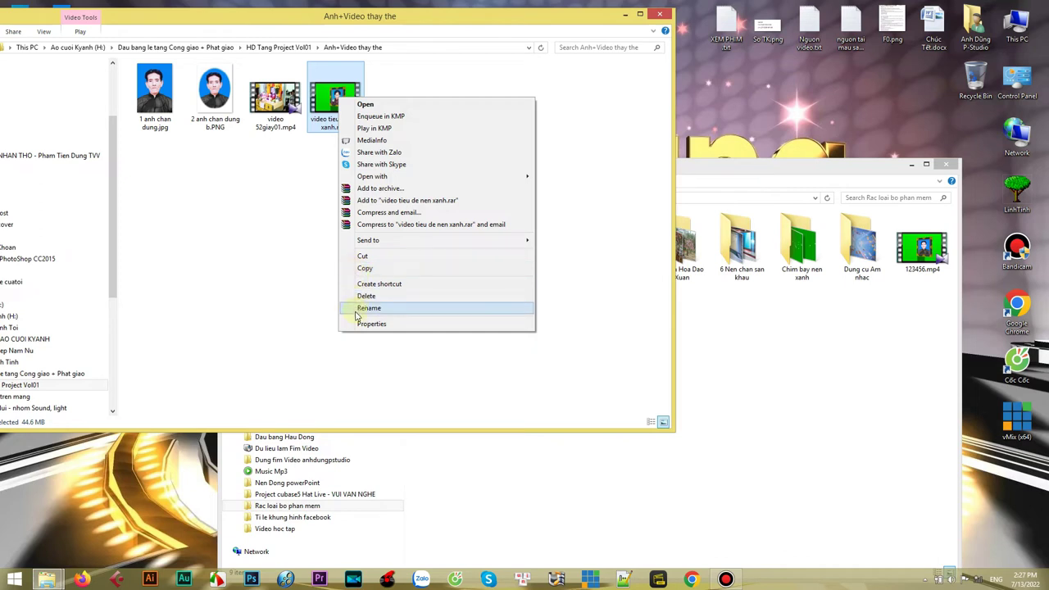
click(368, 308)
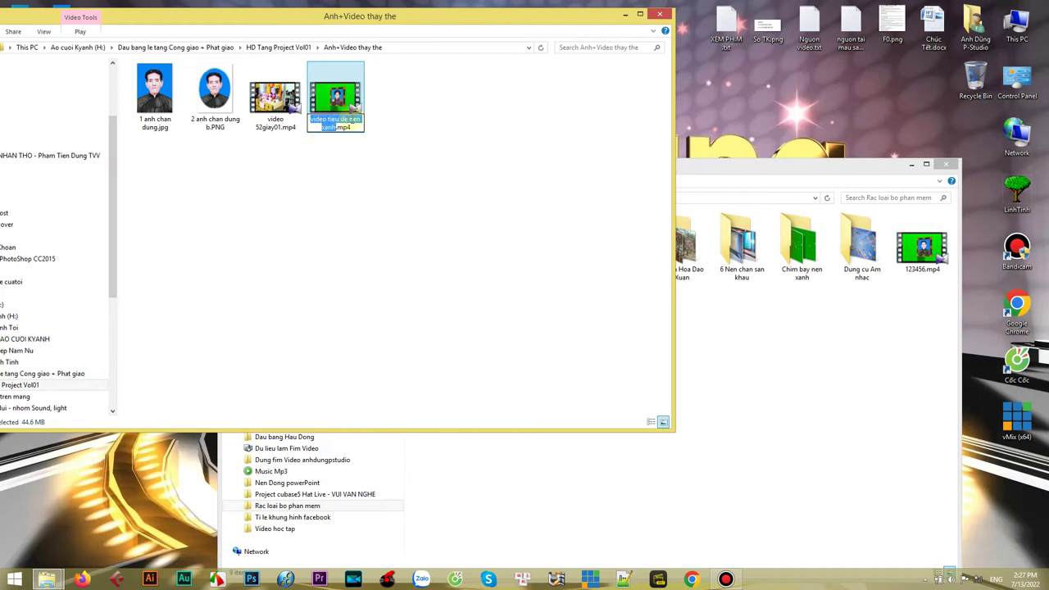
right_click(331, 124)
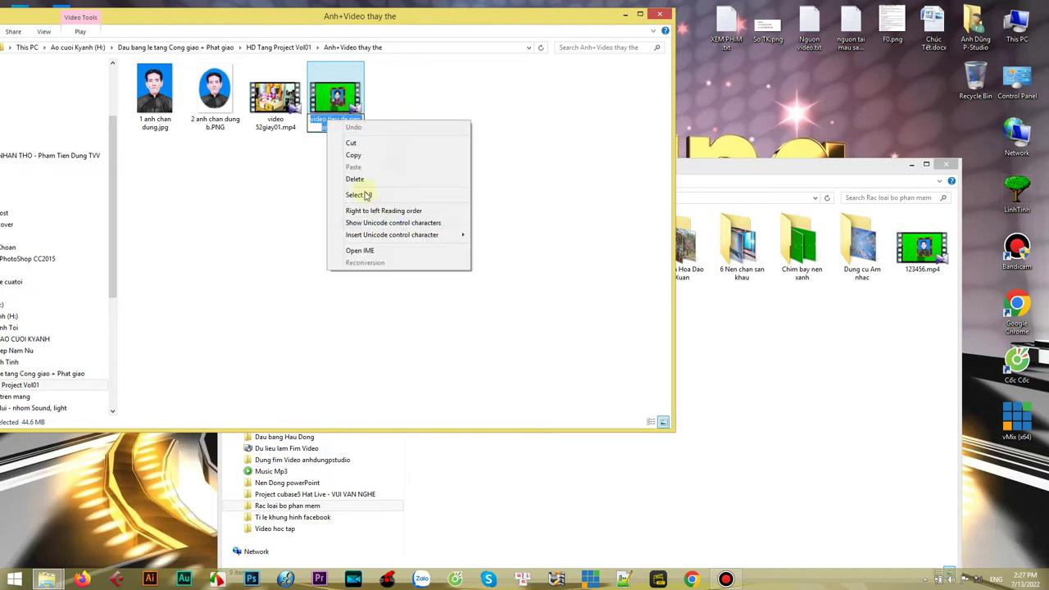
click(353, 156)
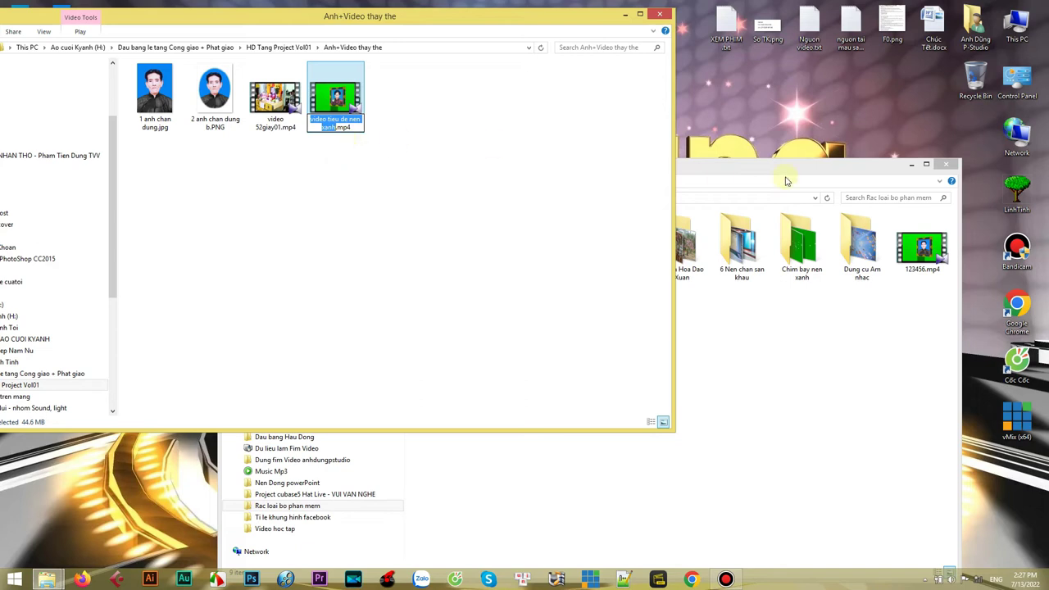
click(785, 180)
click(922, 246)
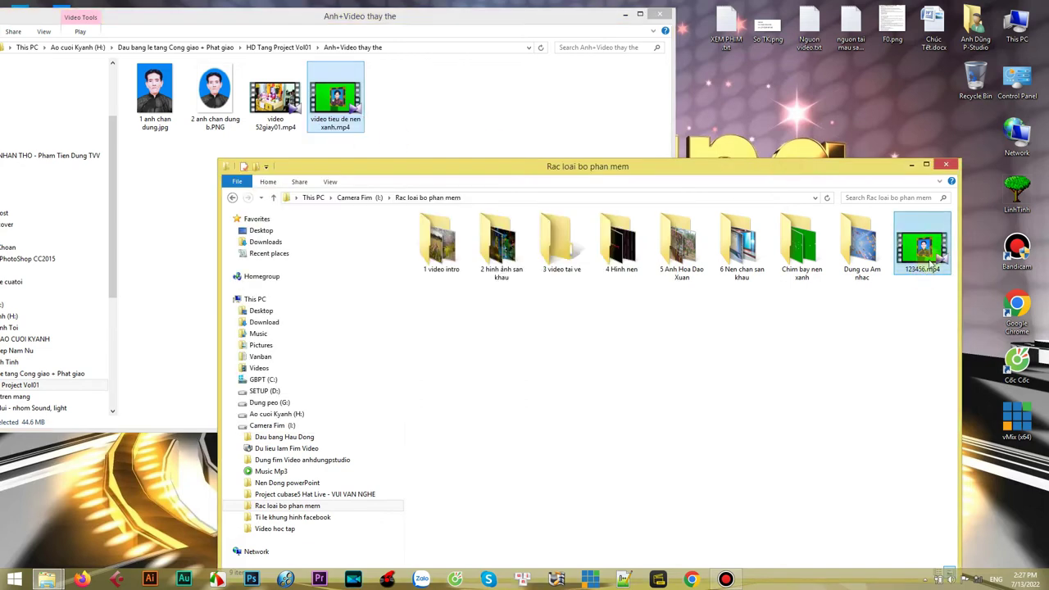
- Rename 123456.mp4 to video tieu de nen xanh by pasting the copied name
right_click(923, 247)
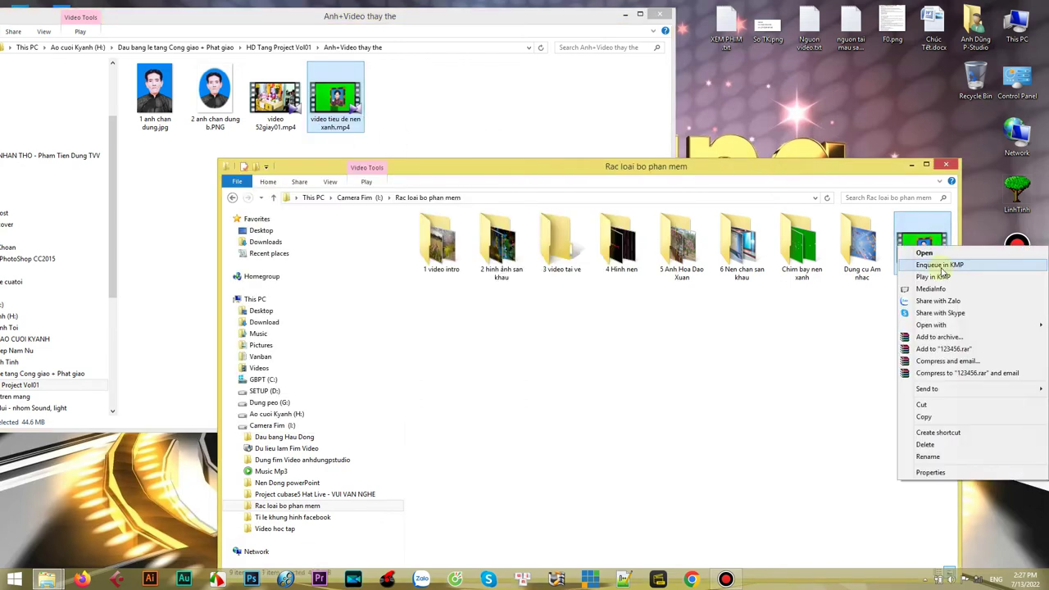
click(918, 463)
right_click(925, 277)
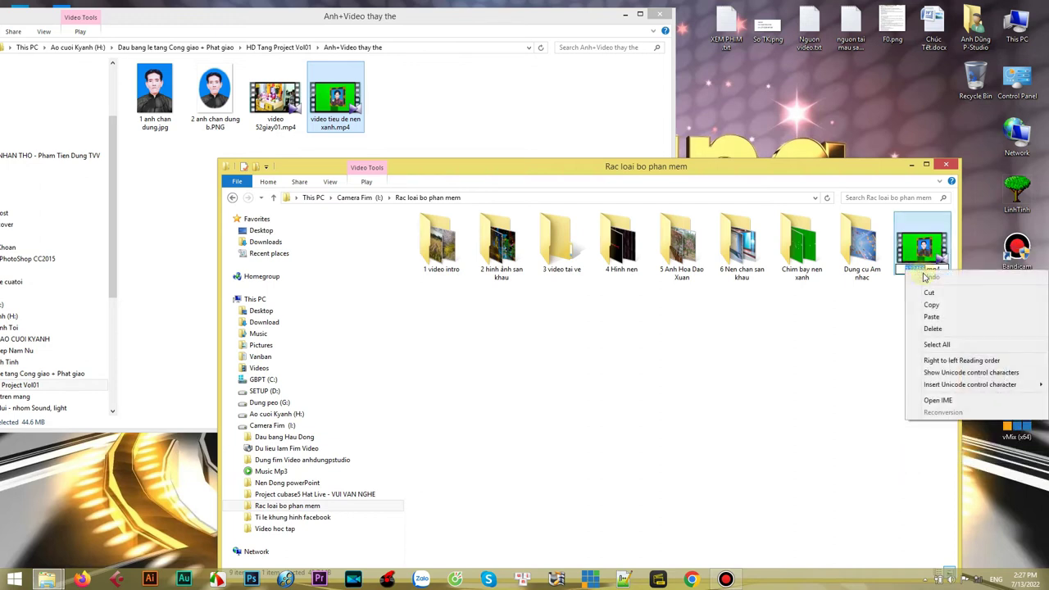
click(931, 317)
click(897, 363)
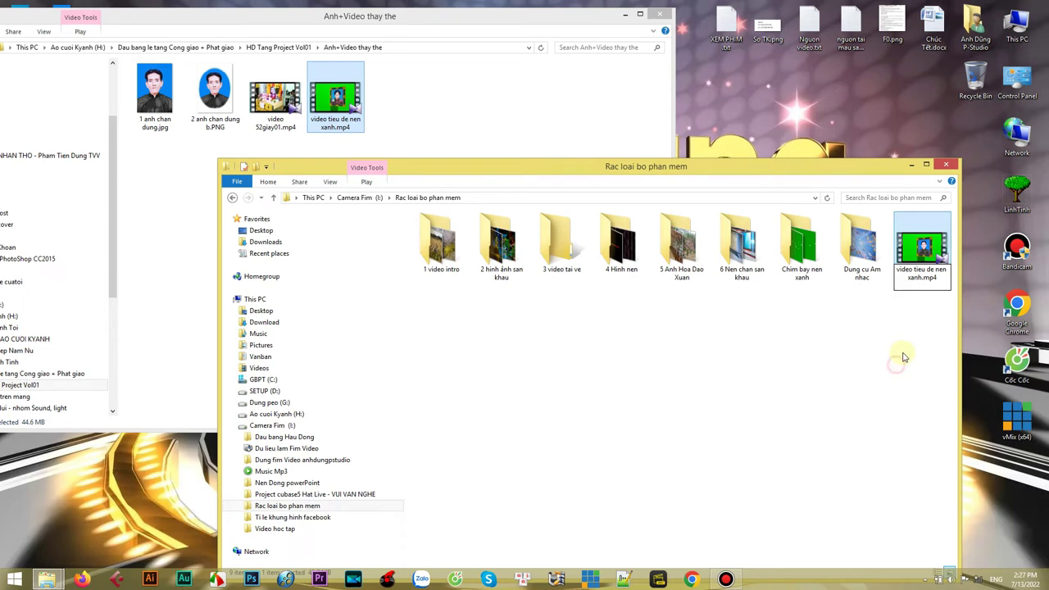
drag(858, 174, 765, 185)
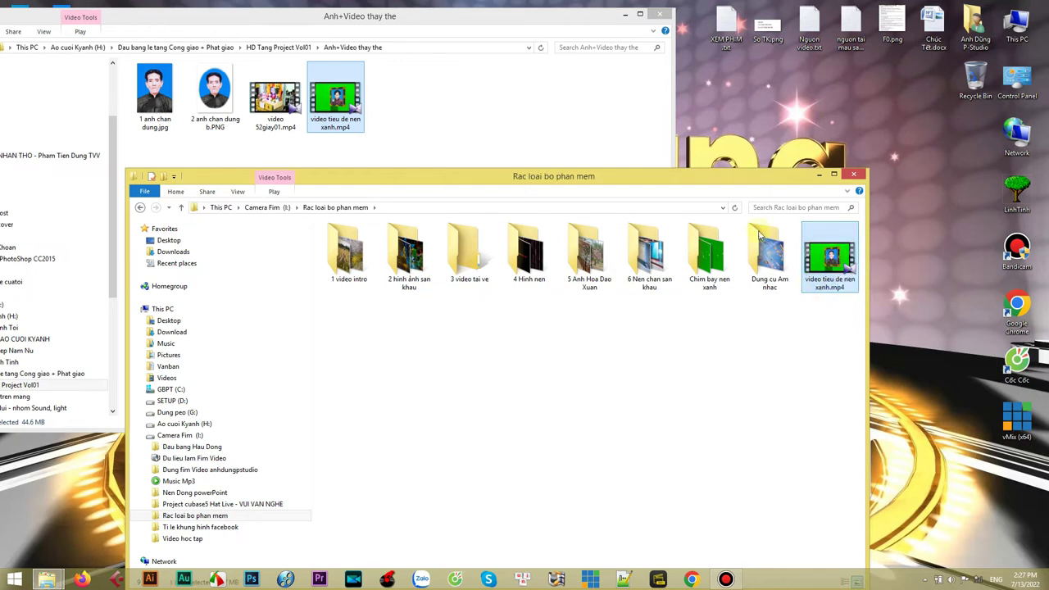
- Copy the renamed video into Anh+Video thay the, replacing the existing file there
click(336, 100)
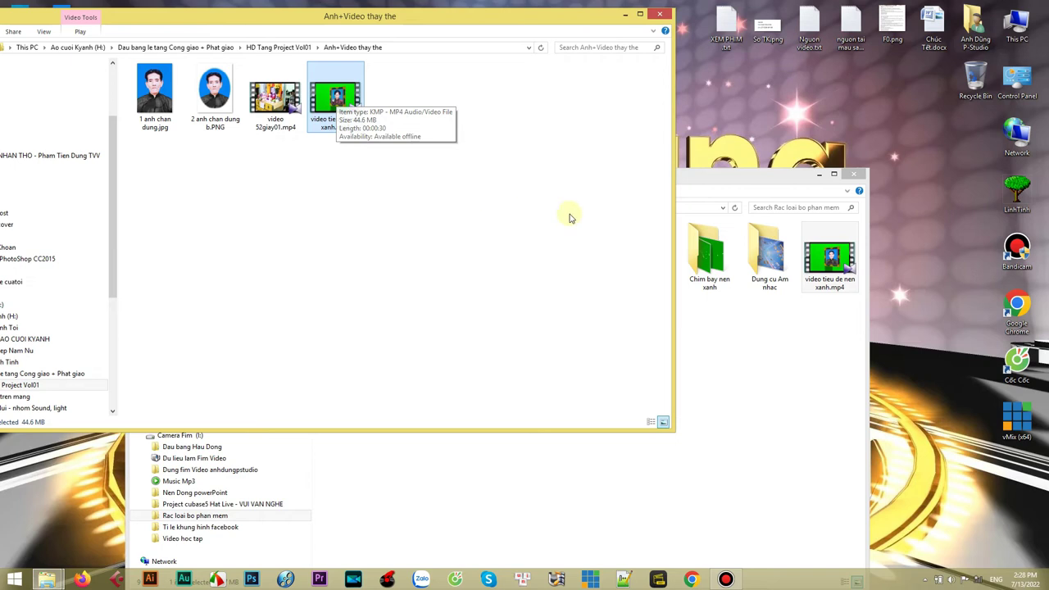
click(837, 266)
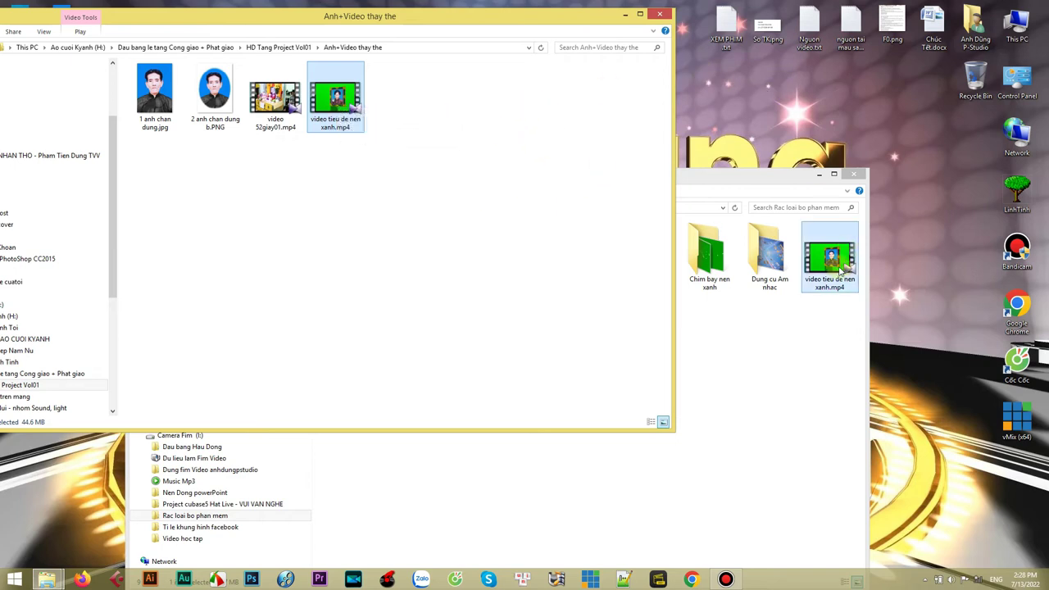
right_click(838, 267)
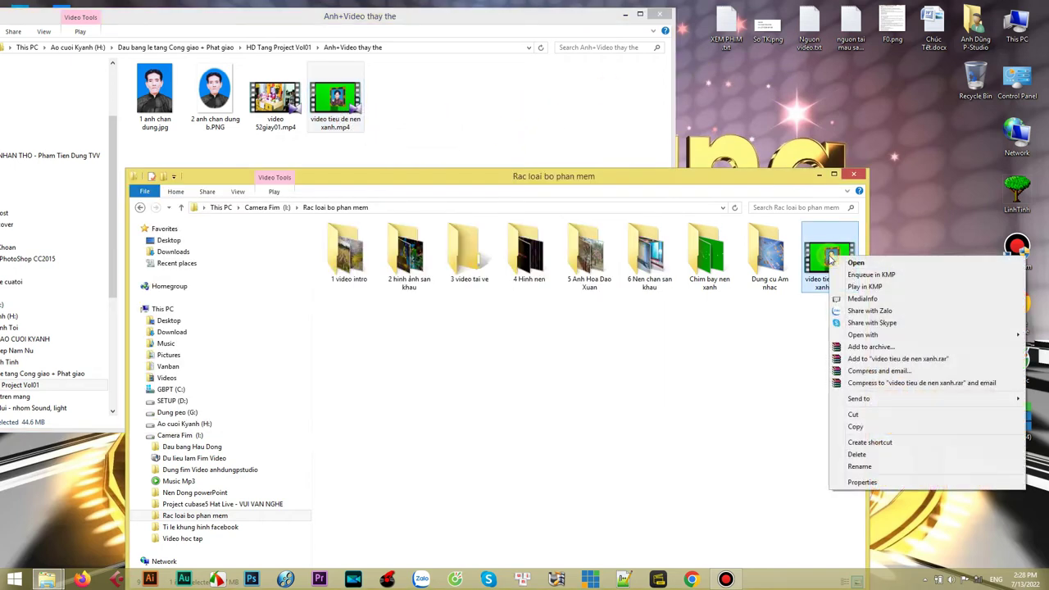
click(865, 427)
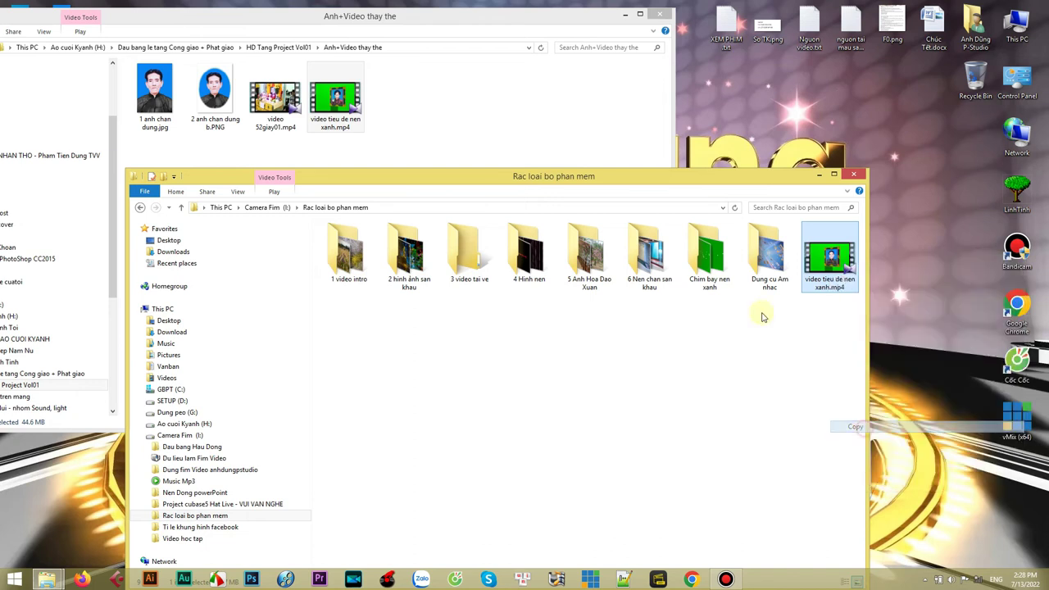
click(459, 134)
right_click(410, 143)
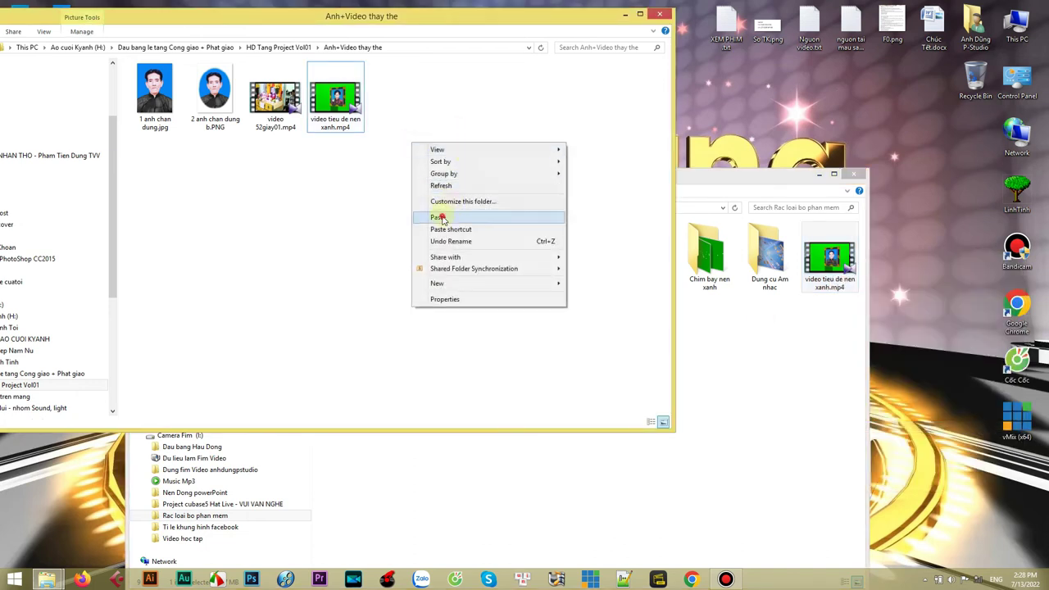
click(438, 217)
click(449, 214)
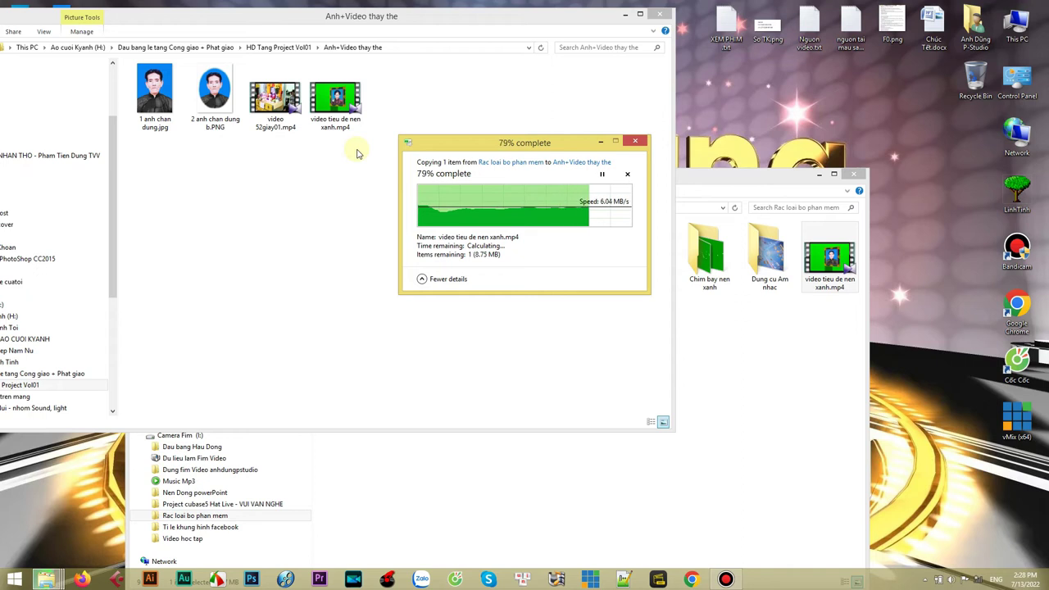
click(311, 211)
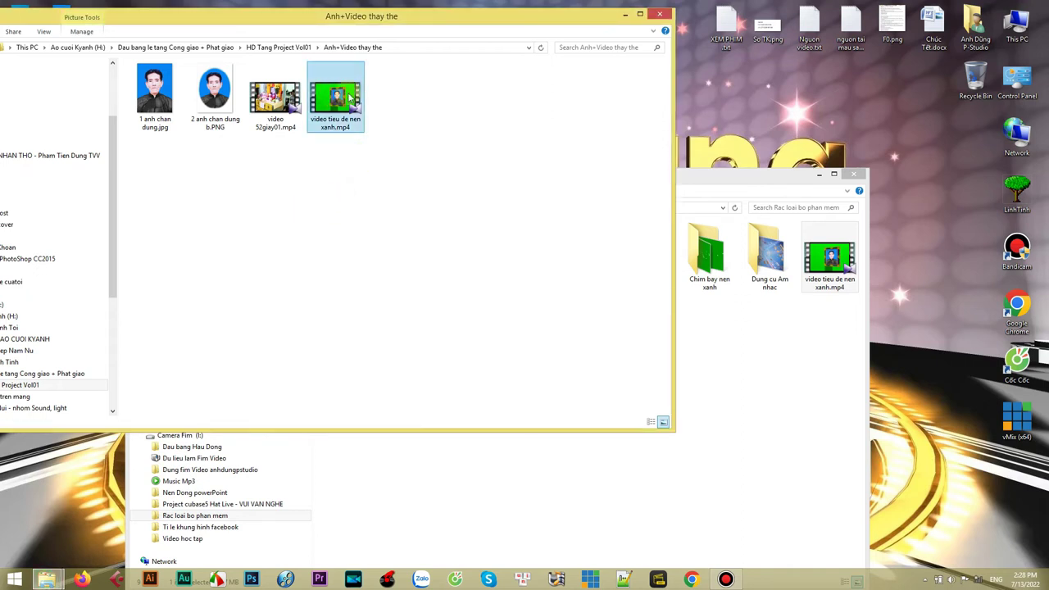
- Close the Rac loai bo phan mem window and centre the Anh+Video thay the window
drag(790, 178, 805, 167)
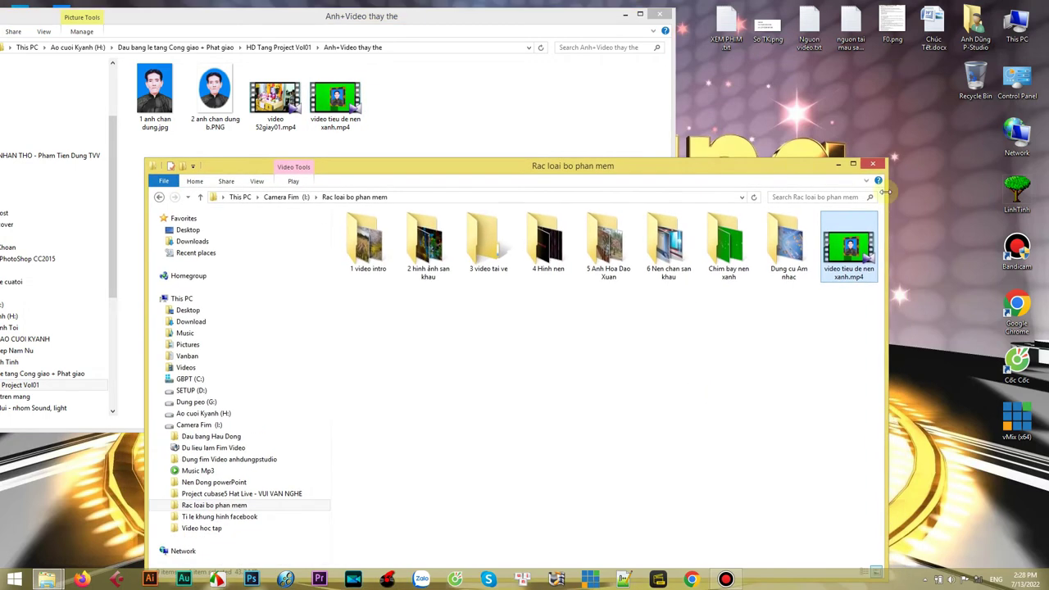
click(874, 166)
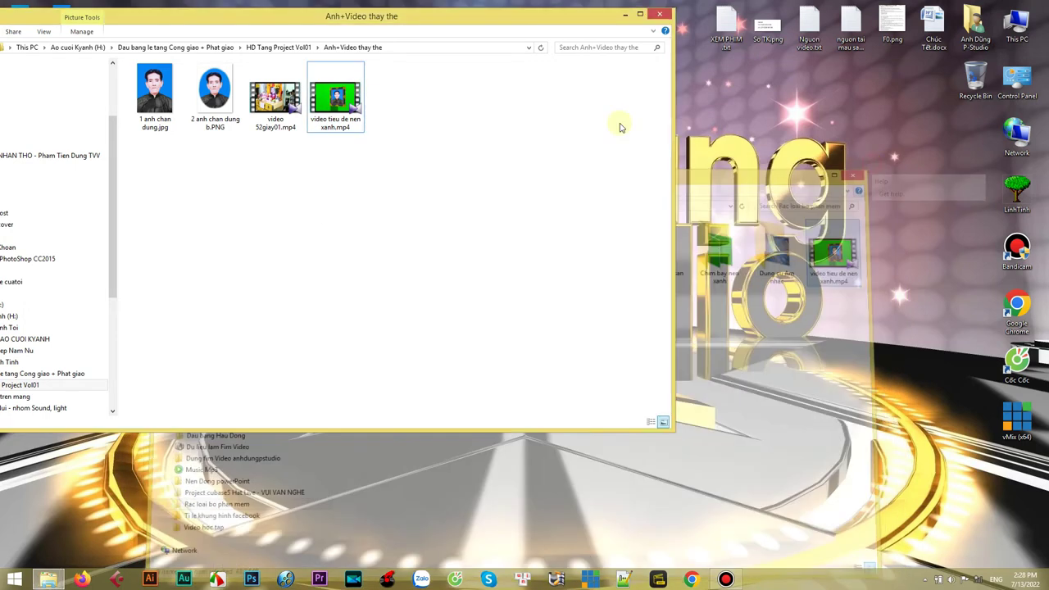
drag(423, 16, 620, 68)
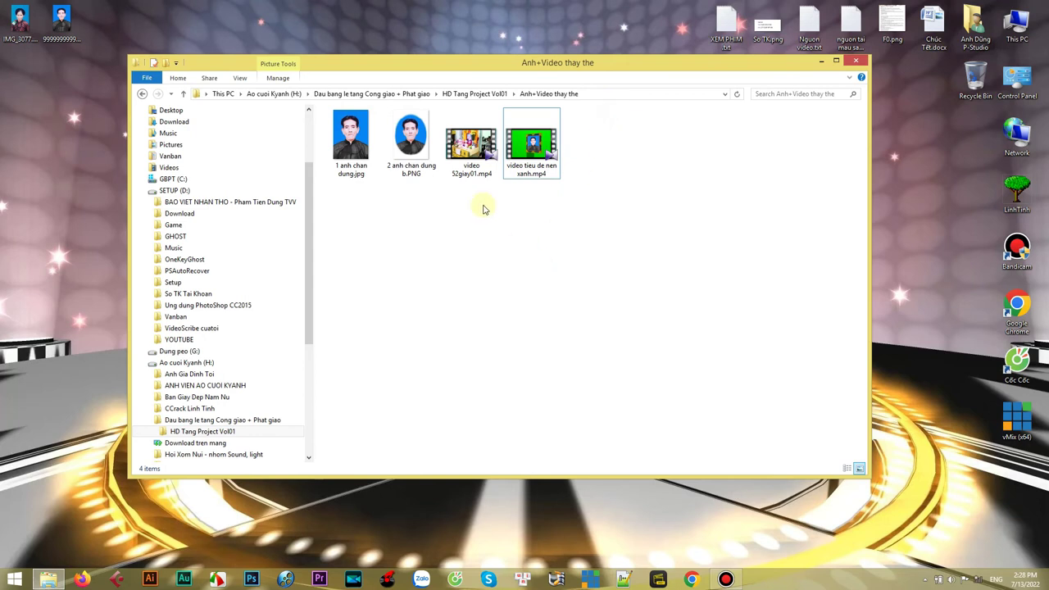
click(493, 236)
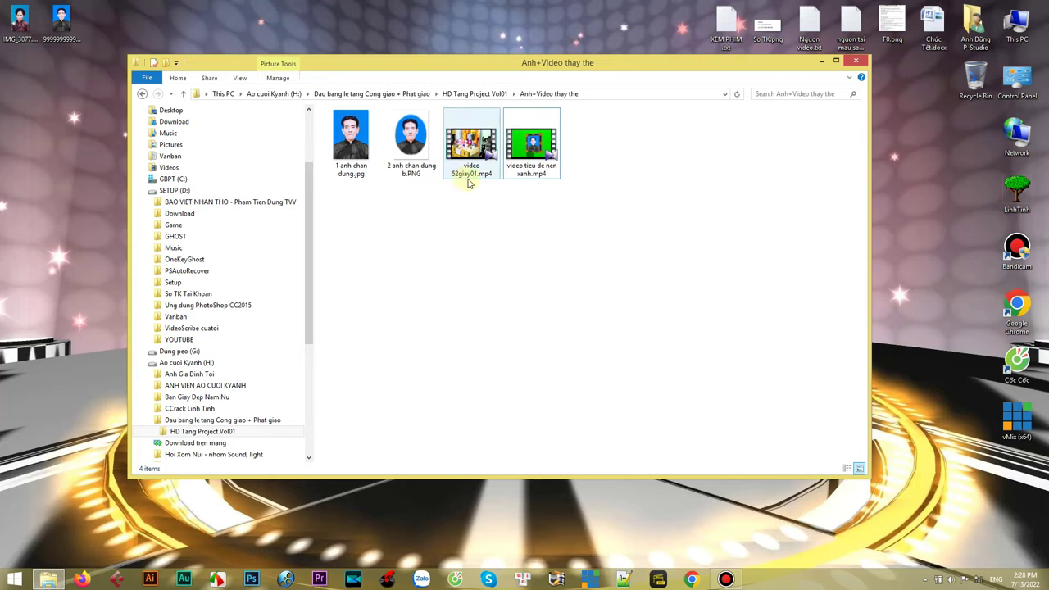
right_click(469, 144)
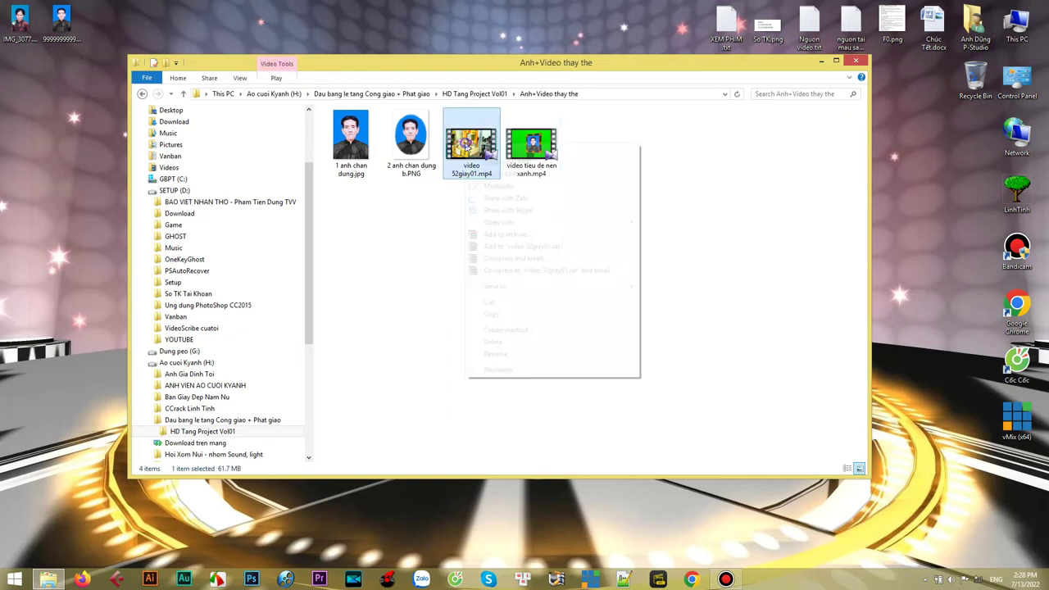
mouse_move(544, 222)
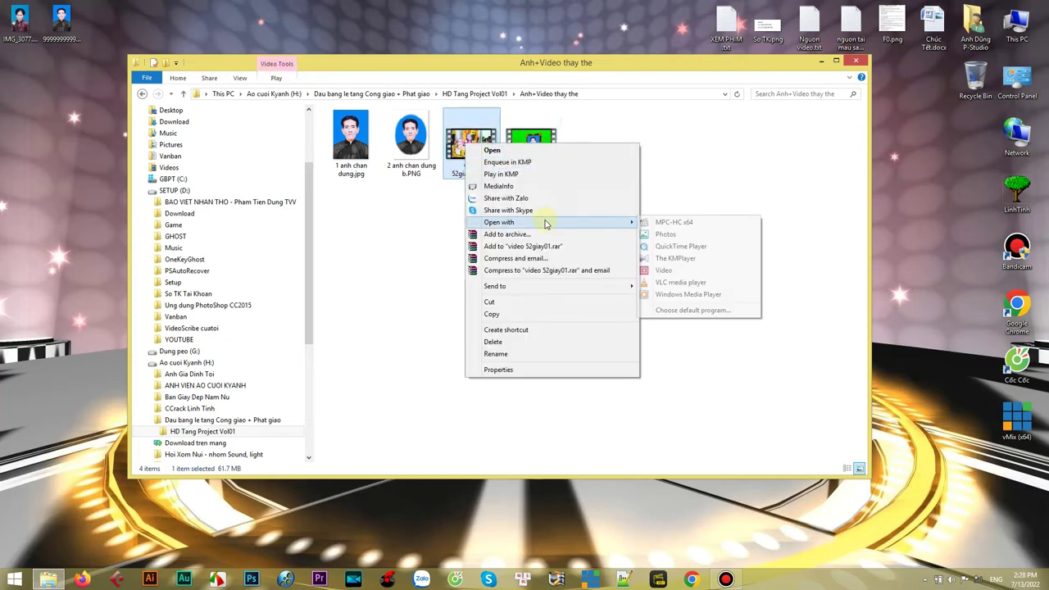
click(697, 224)
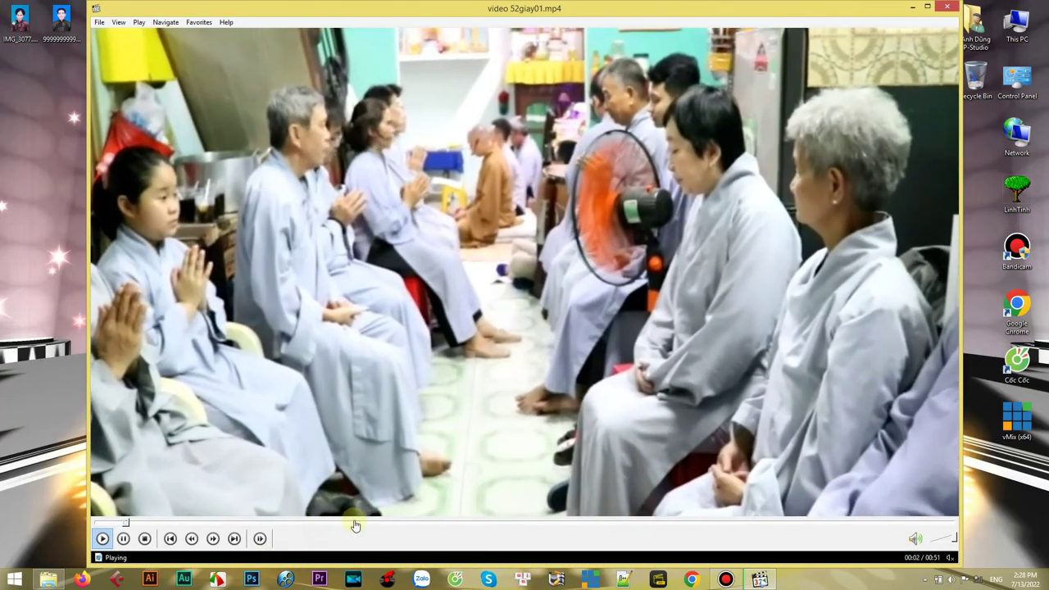
click(599, 524)
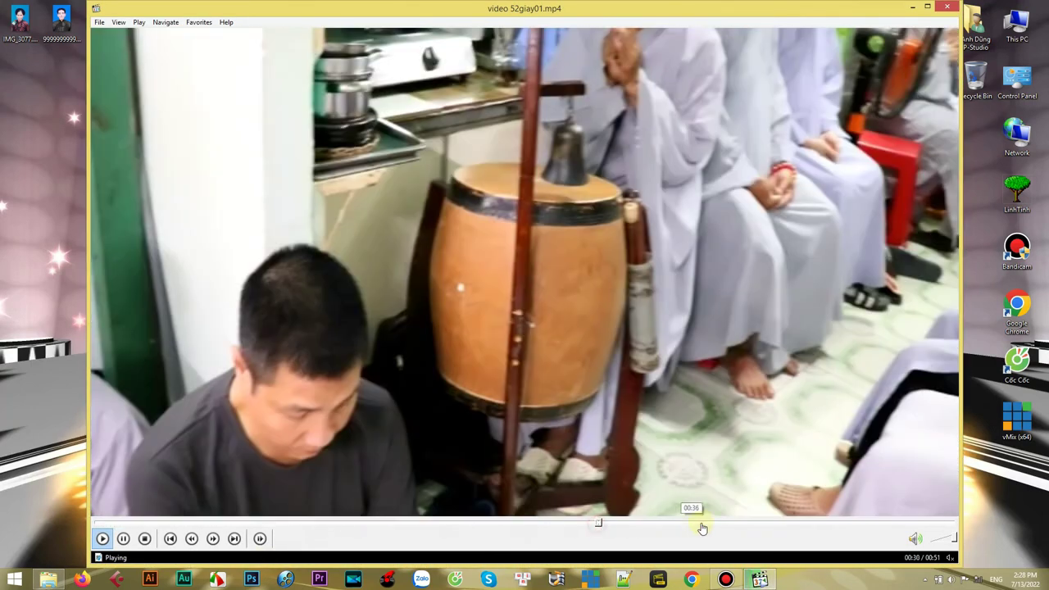
click(828, 523)
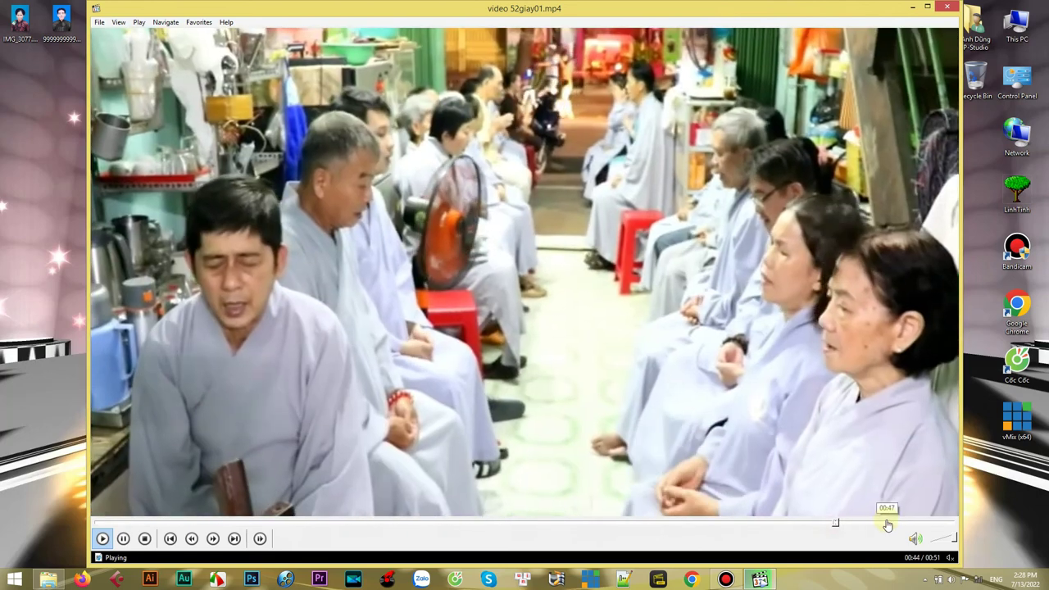
click(887, 523)
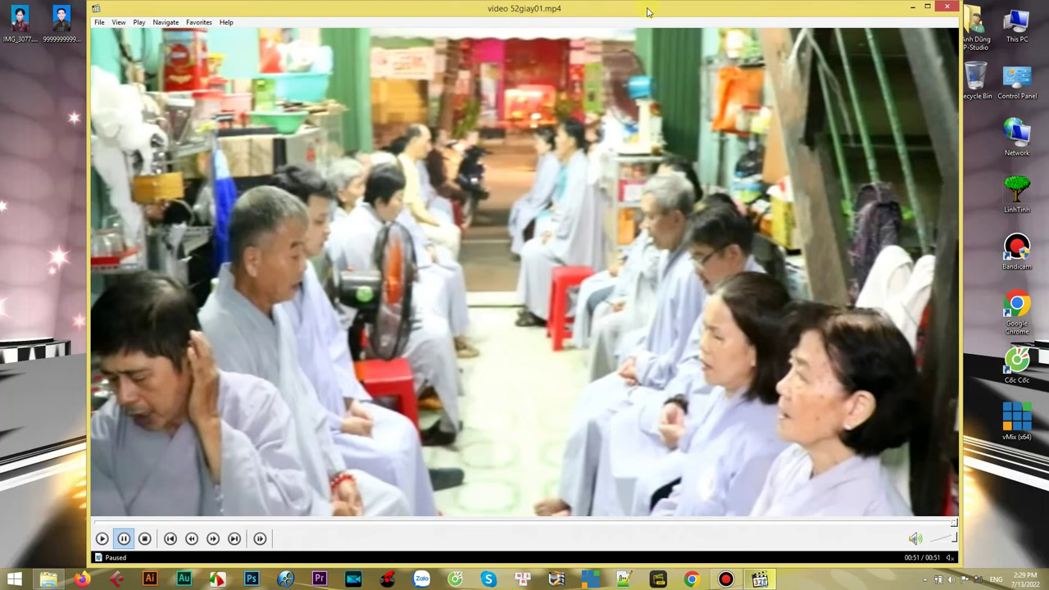
drag(648, 11, 646, 49)
drag(748, 52, 710, 47)
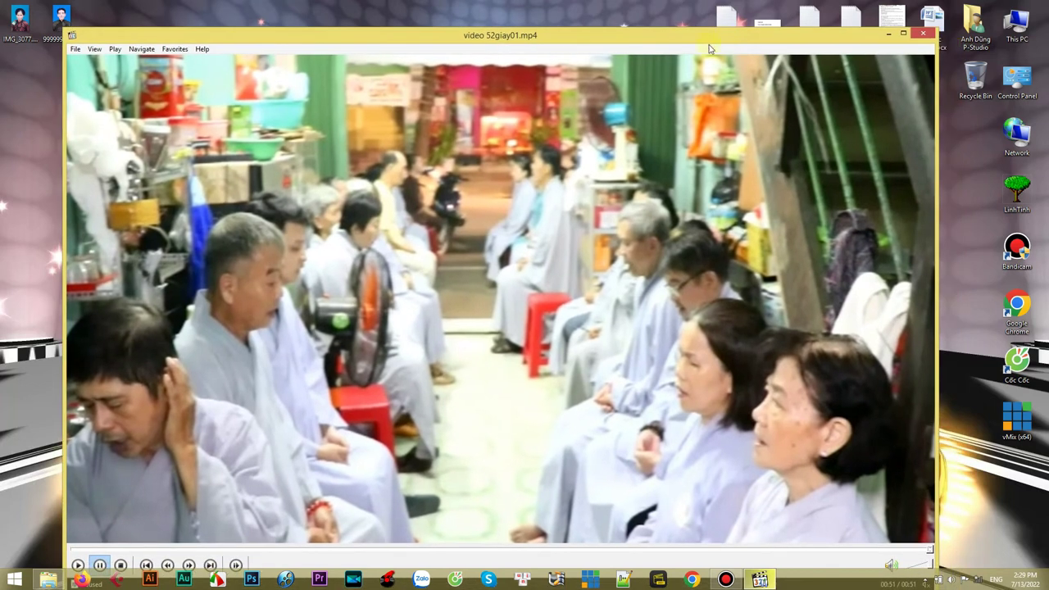
drag(639, 39, 636, 28)
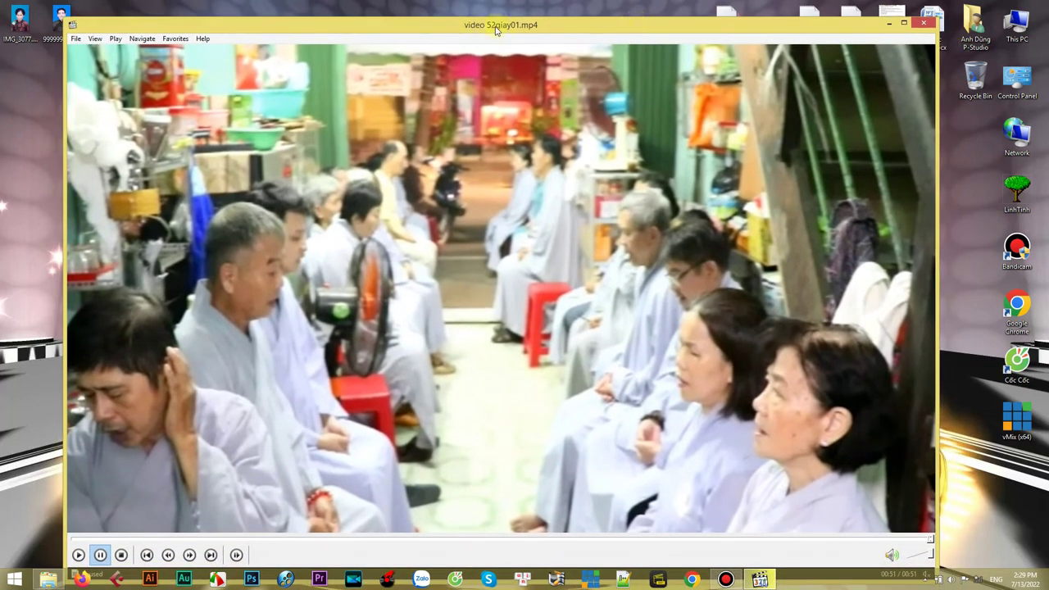
- Close the media player and tidy the Explorer window, clearing the file selection
click(924, 23)
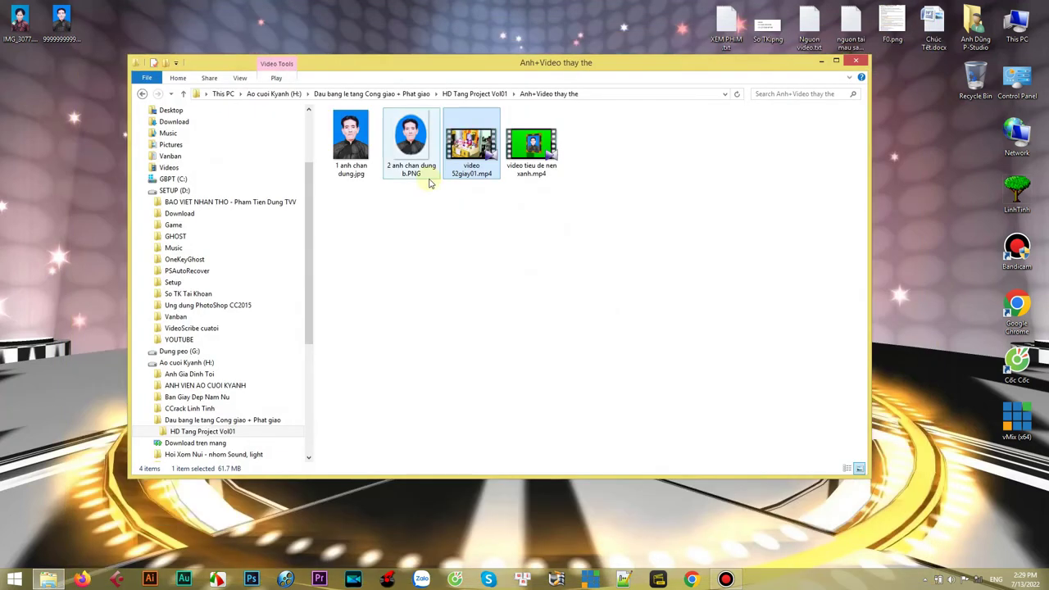
drag(505, 64, 508, 43)
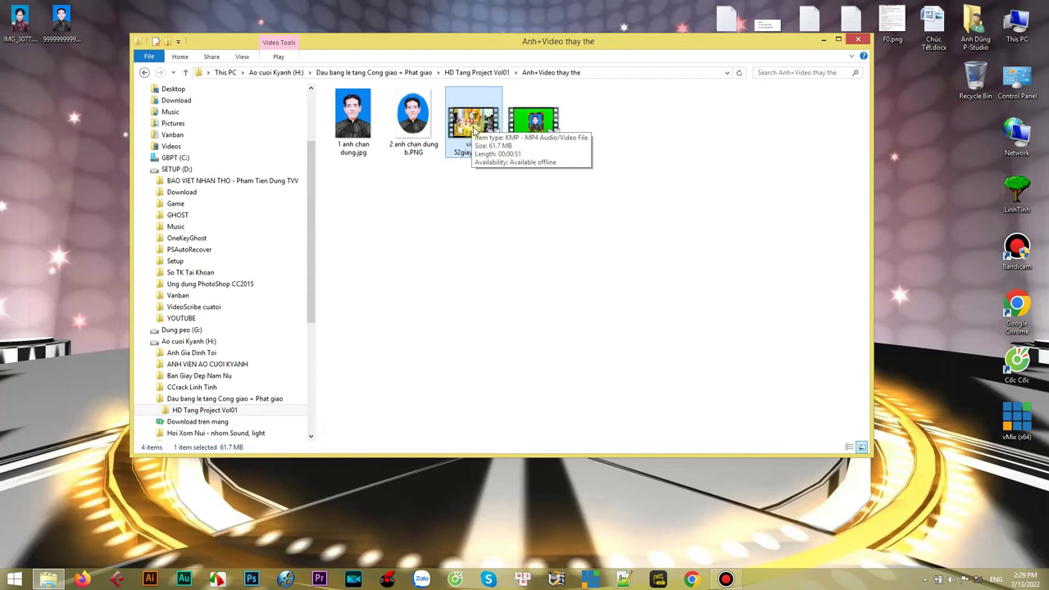
click(542, 244)
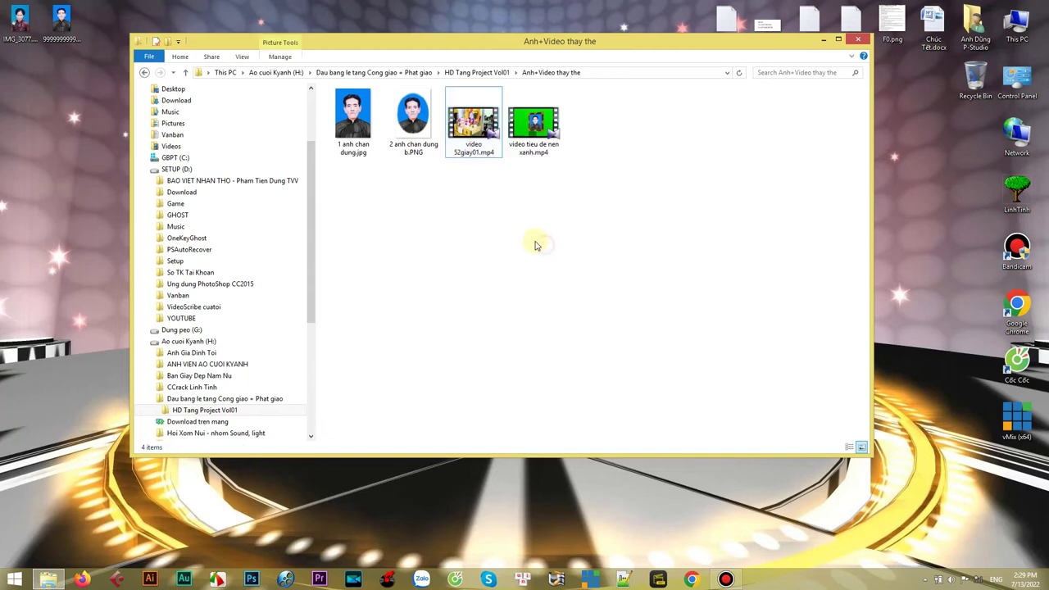
drag(665, 237, 415, 135)
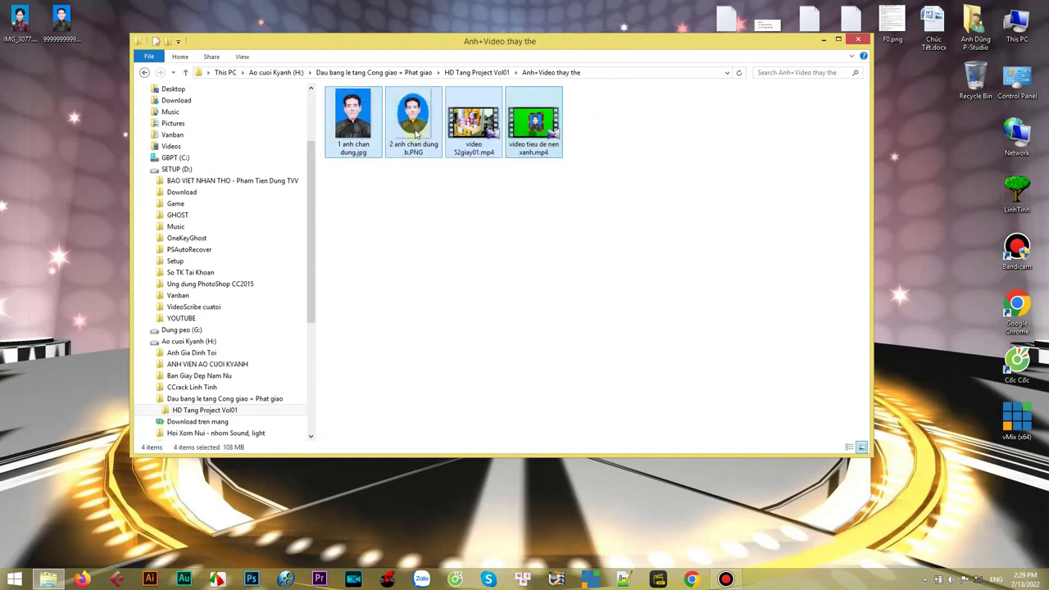
click(490, 211)
drag(541, 41, 548, 38)
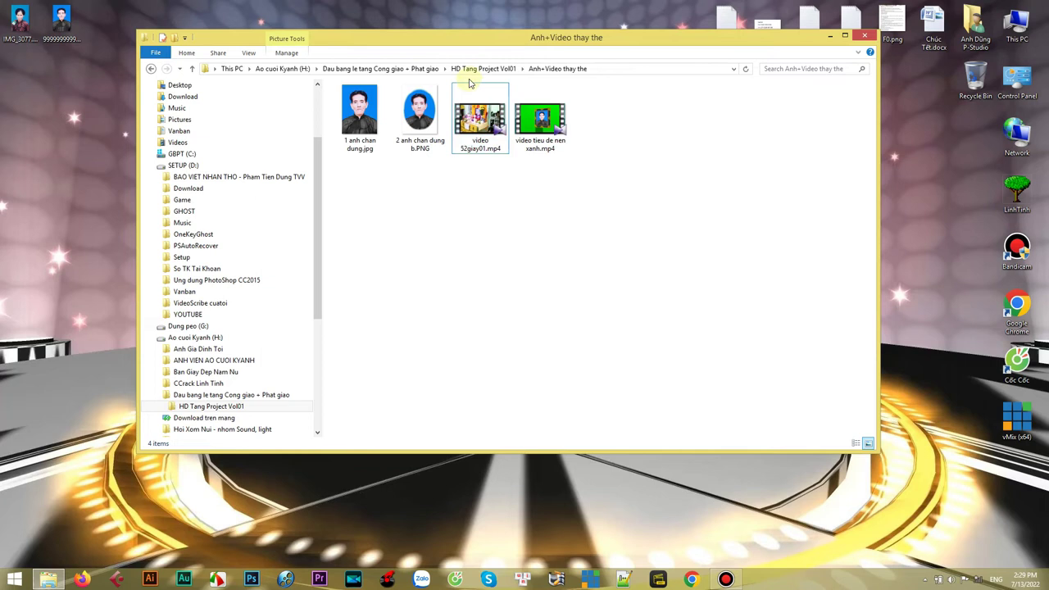
- Open the A4- Tieu de le tang cong giao project from the Premiere PRO folder
click(523, 70)
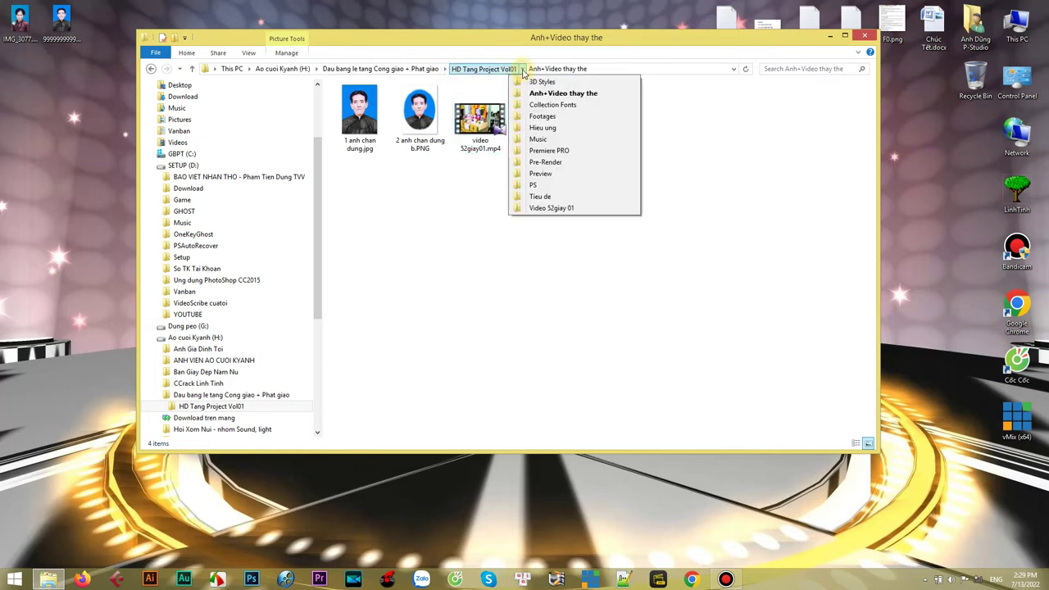
click(521, 151)
click(604, 123)
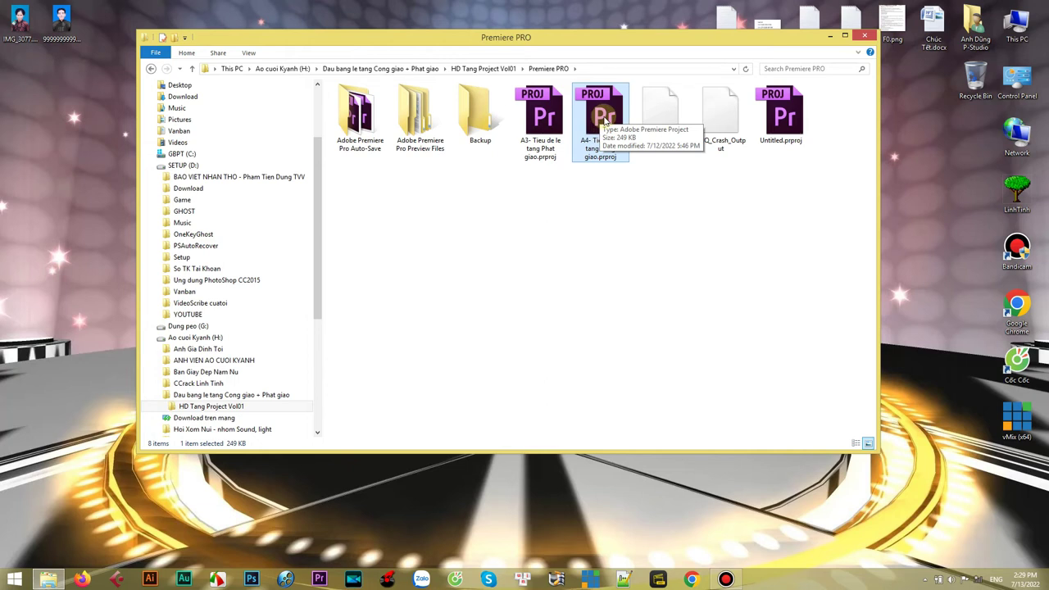
right_click(602, 115)
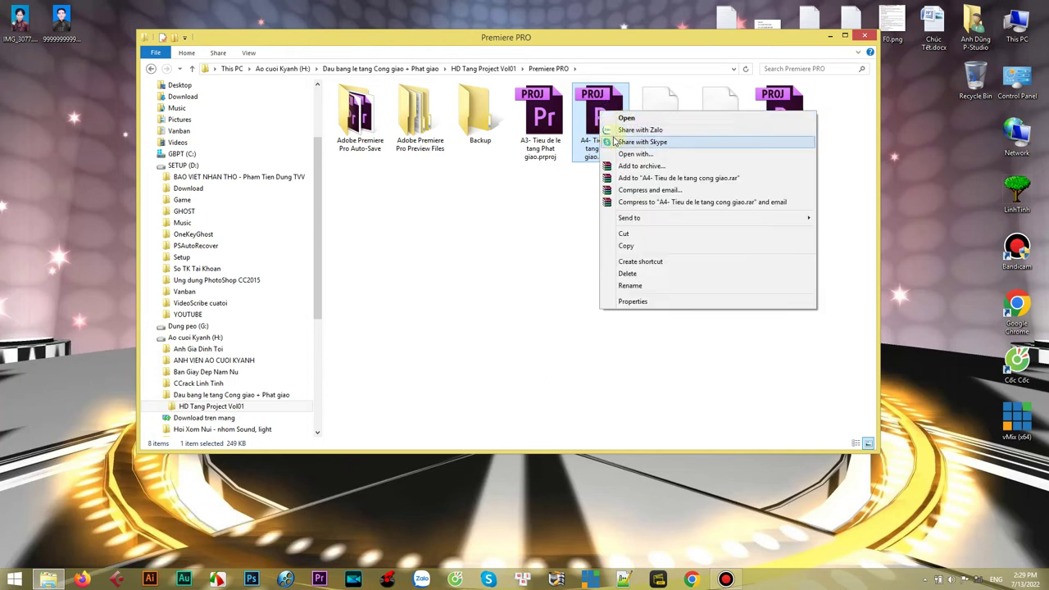
click(617, 118)
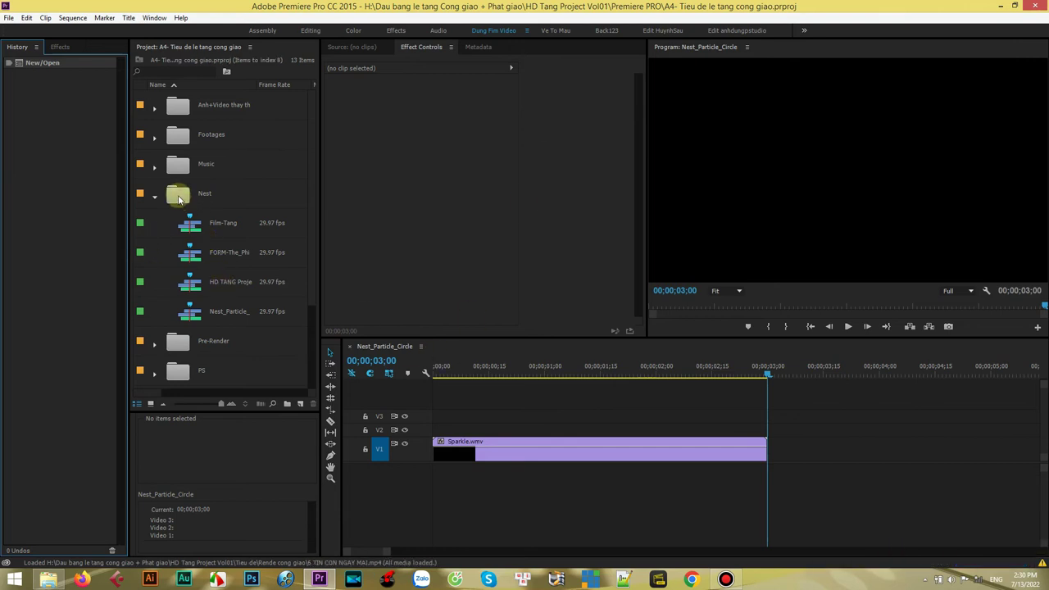
- Open the HD TANG Project Vol01 sequence from the Nest bin, scrub to about 1:08, and select the V2 title clip
click(189, 287)
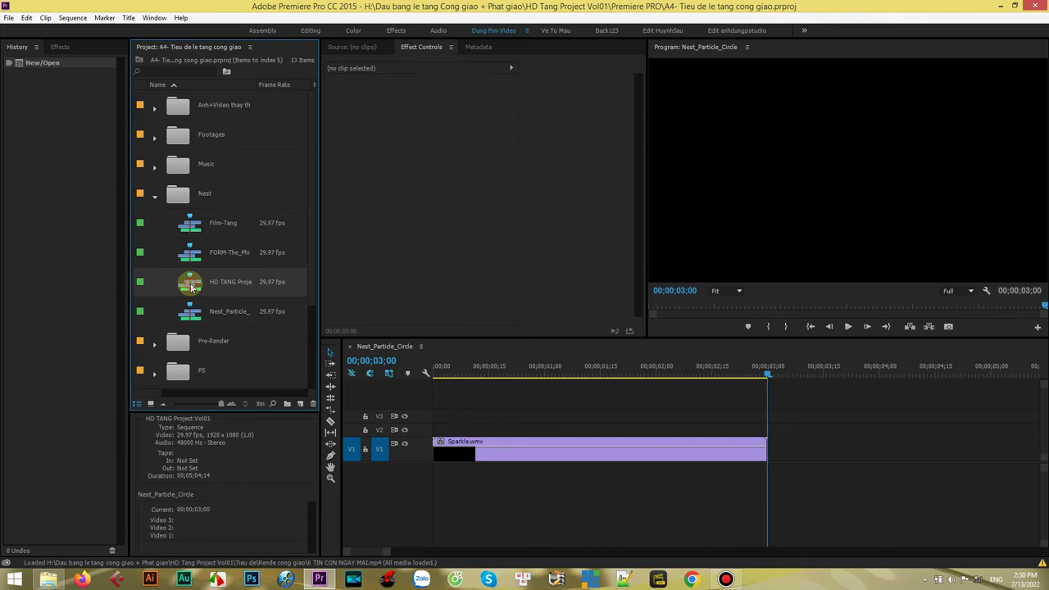
double_click(191, 287)
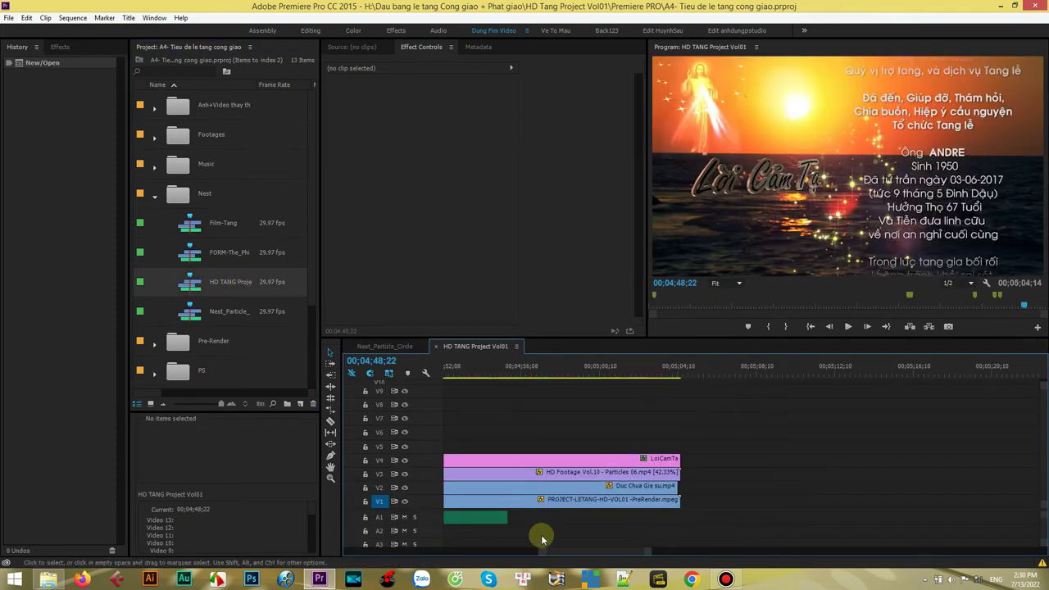
drag(541, 550, 346, 543)
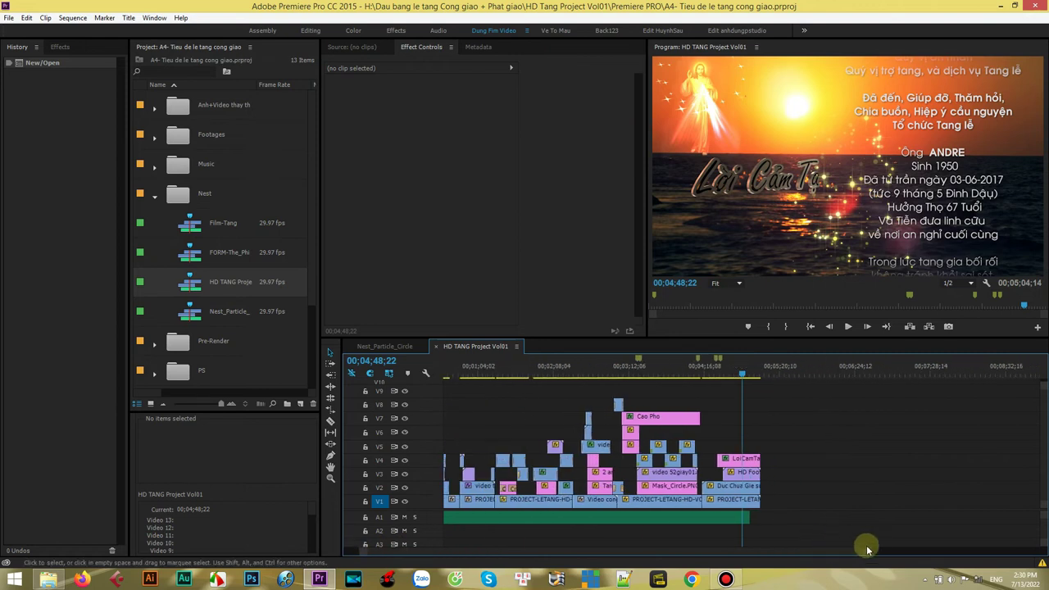
click(810, 326)
drag(856, 556, 793, 554)
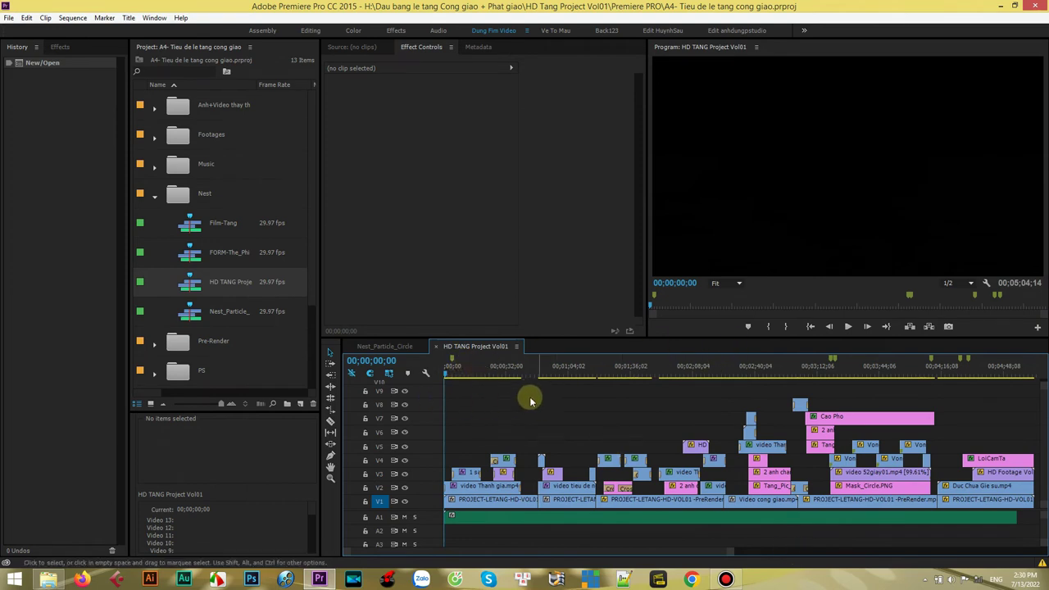
drag(457, 378, 579, 374)
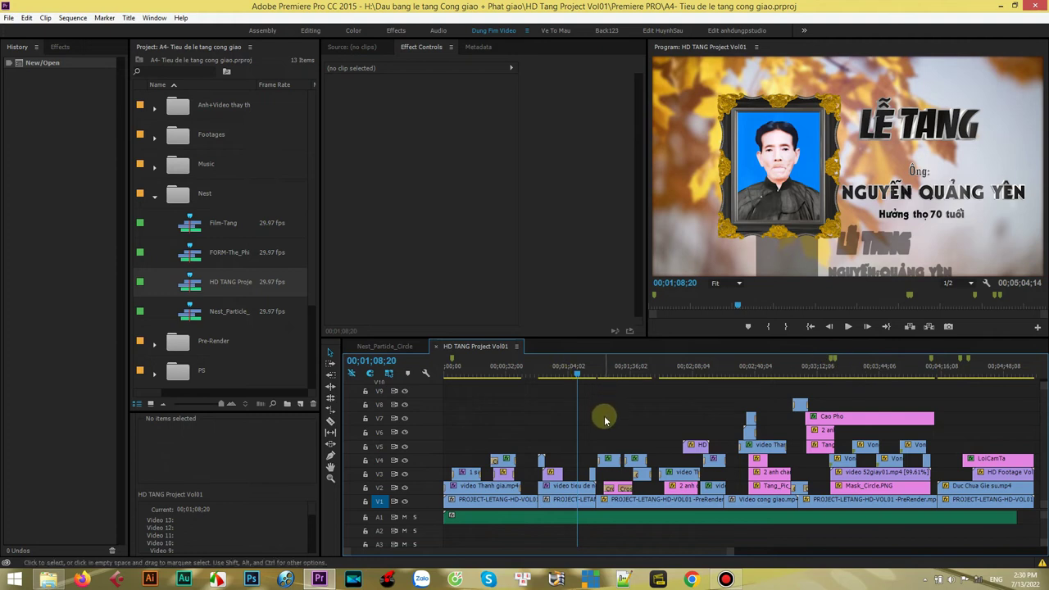
click(574, 488)
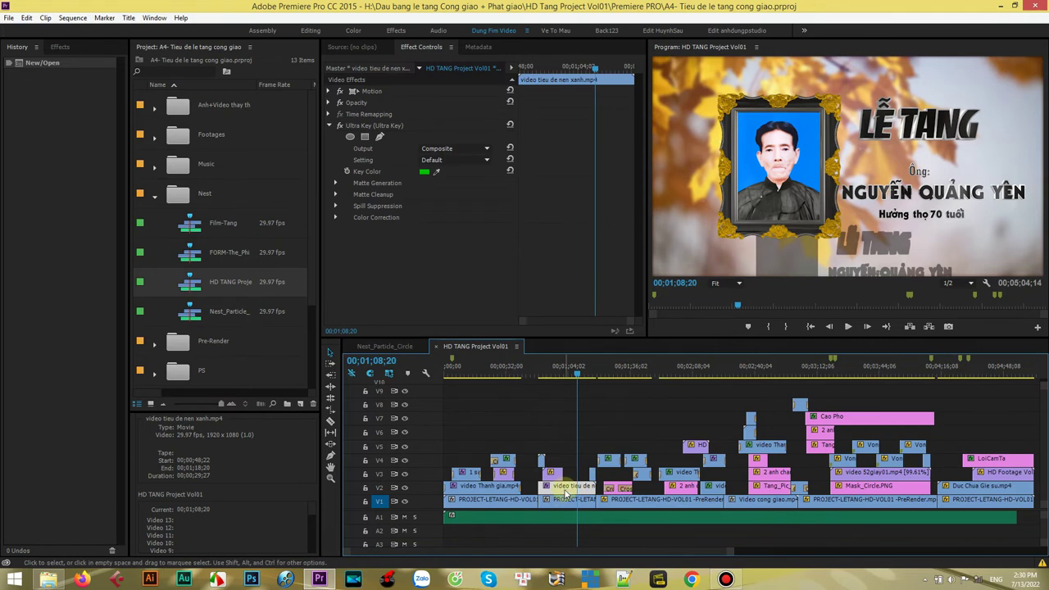
drag(727, 553, 679, 553)
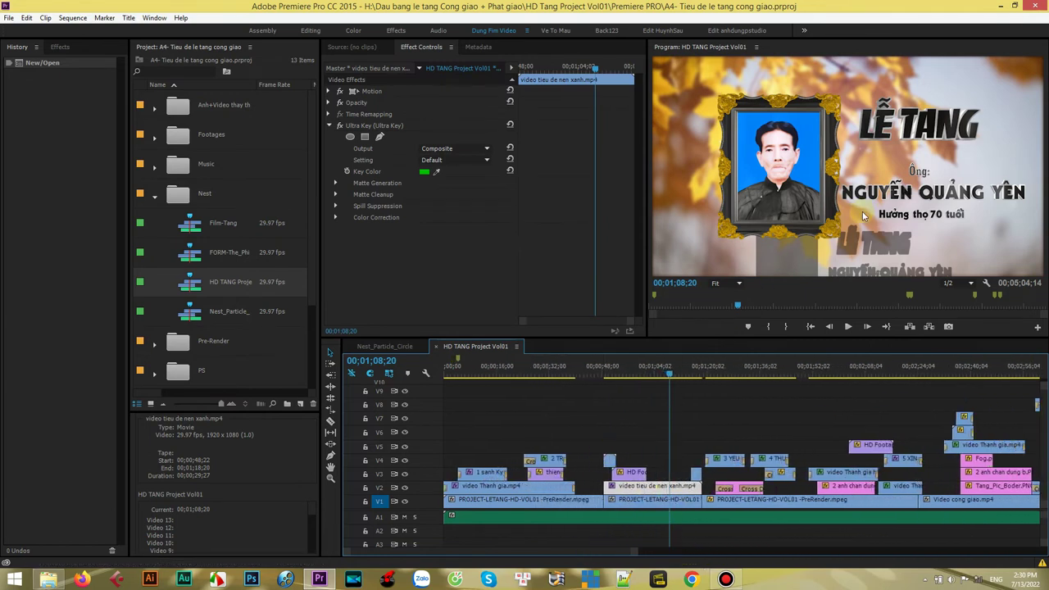
drag(668, 374, 679, 376)
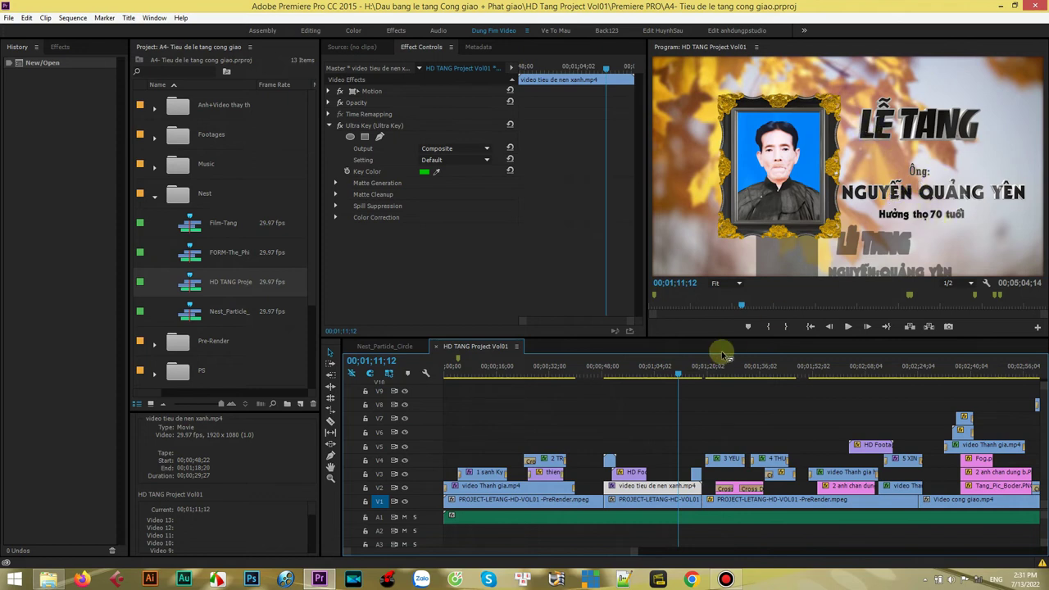
drag(677, 373, 649, 374)
click(848, 327)
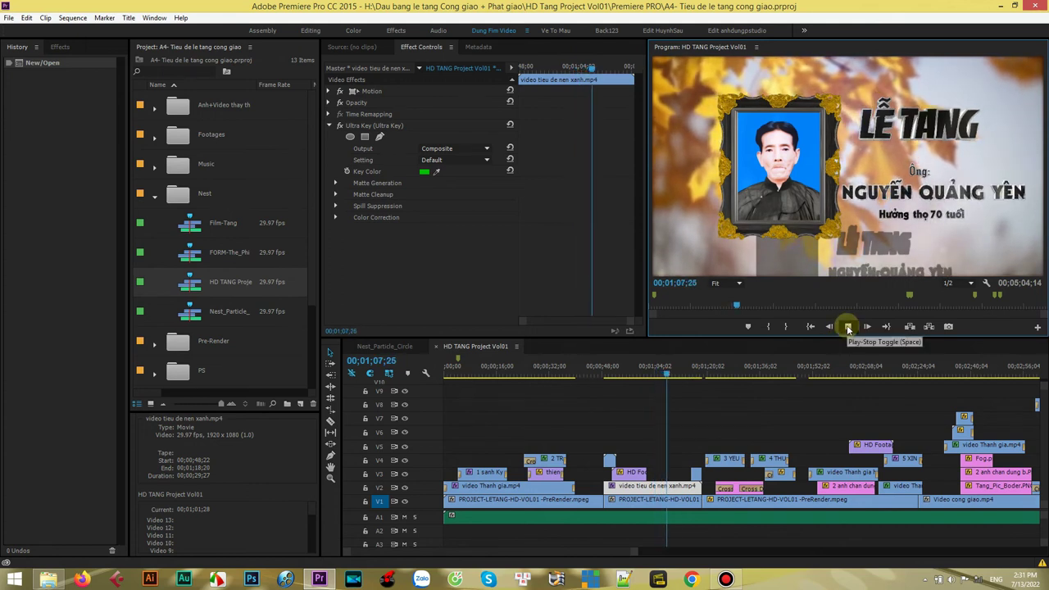
click(849, 328)
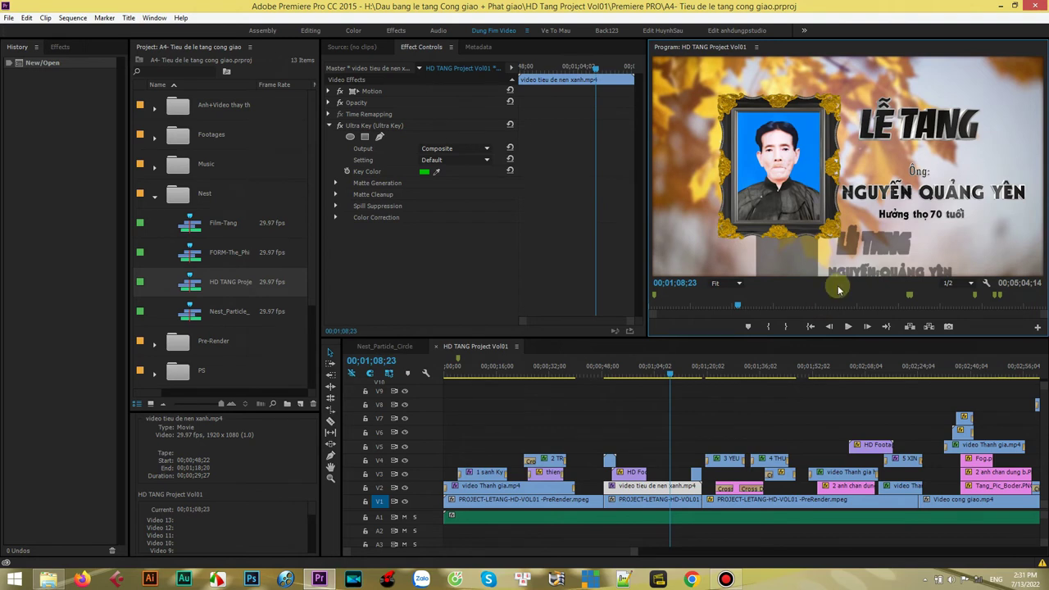
click(676, 375)
drag(677, 377, 843, 384)
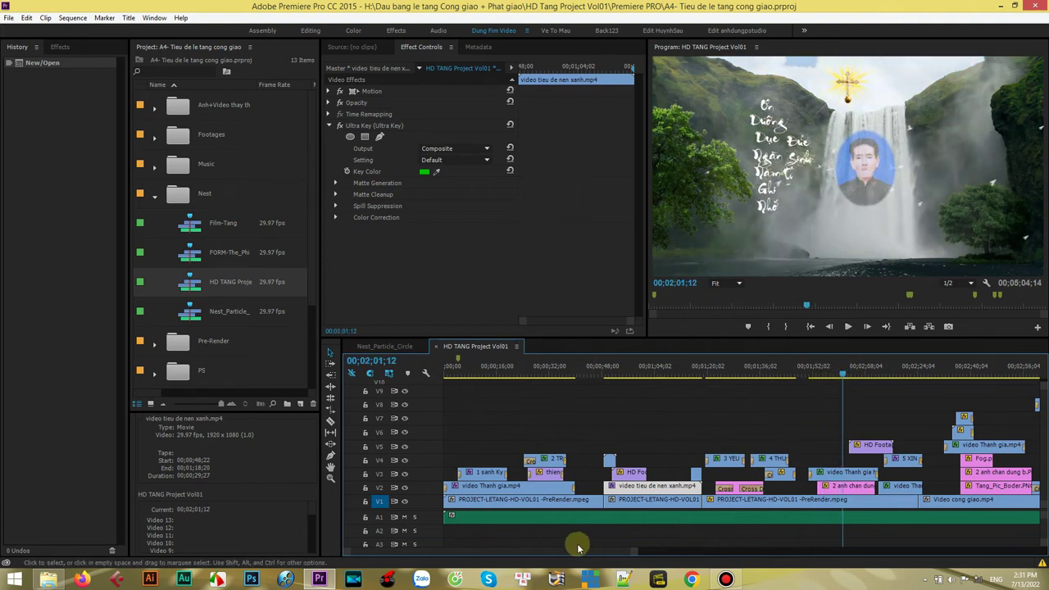
scroll(593, 550, down, 5)
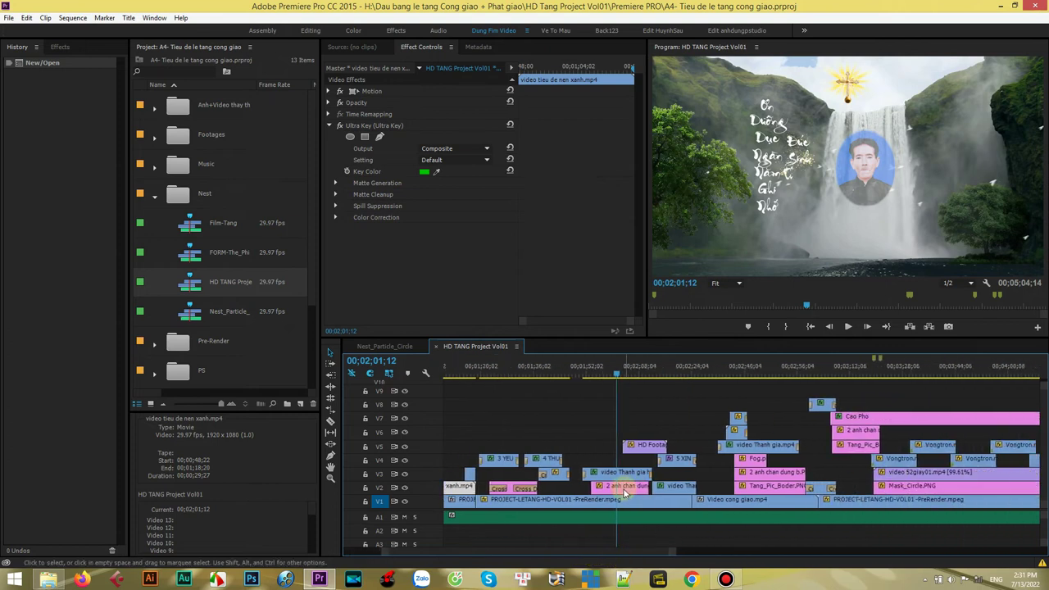
click(623, 488)
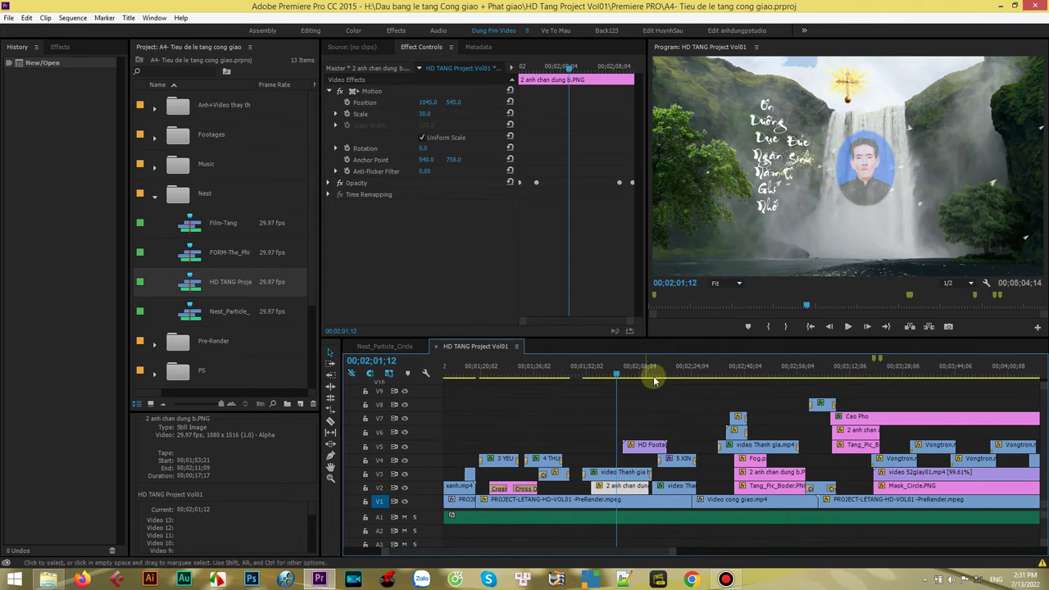
click(848, 327)
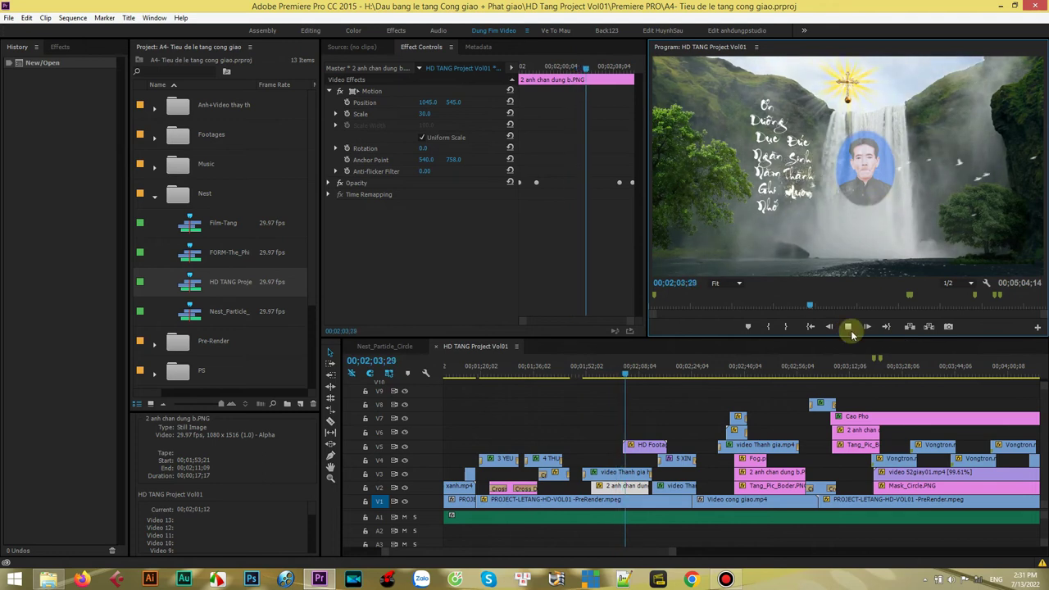
click(849, 326)
drag(628, 375, 771, 379)
click(782, 487)
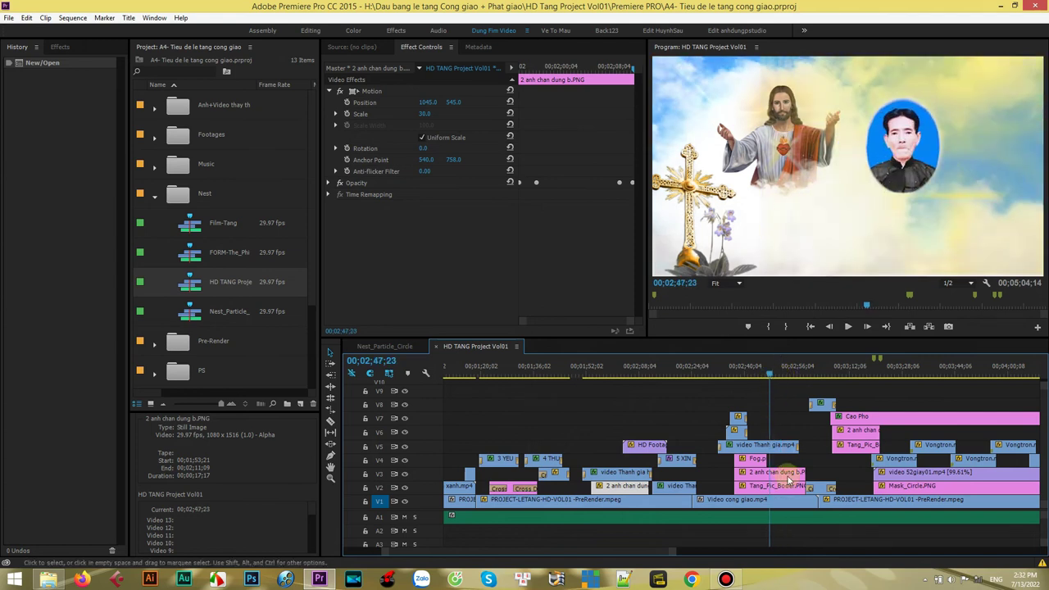
click(782, 475)
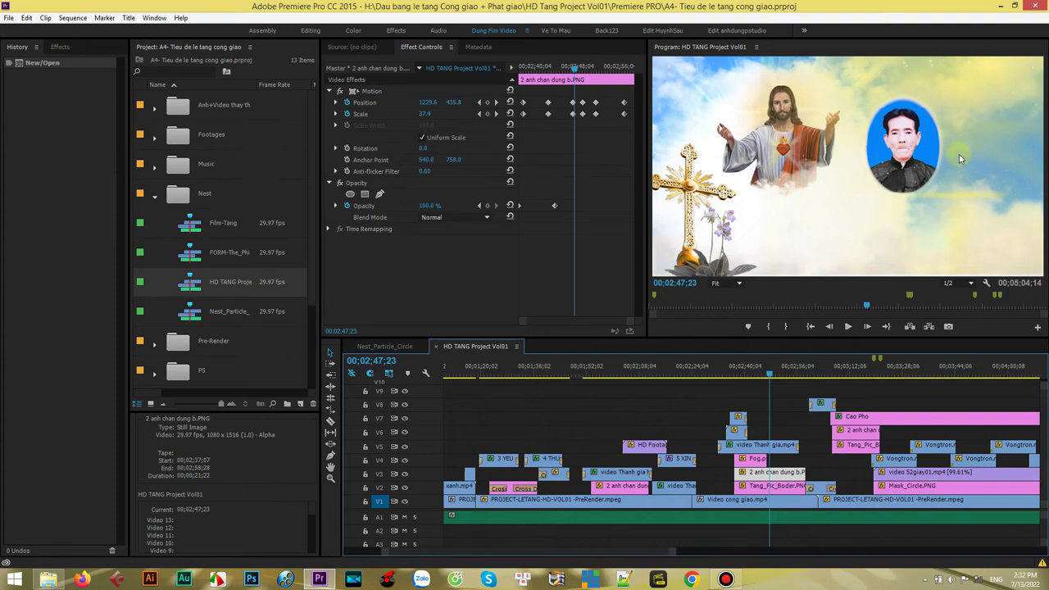
drag(777, 374, 916, 387)
drag(604, 553, 644, 553)
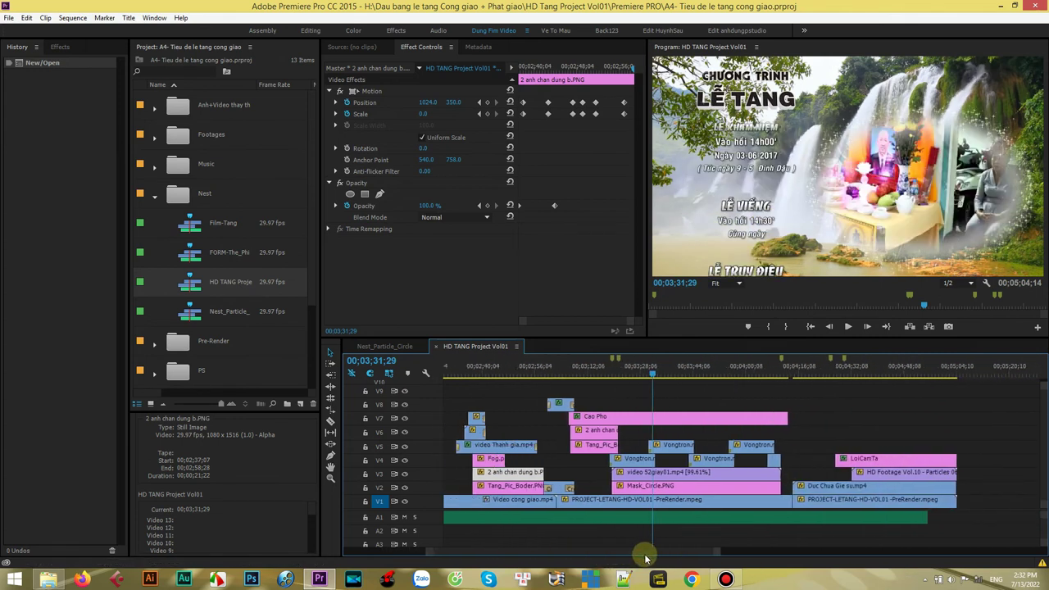
click(671, 476)
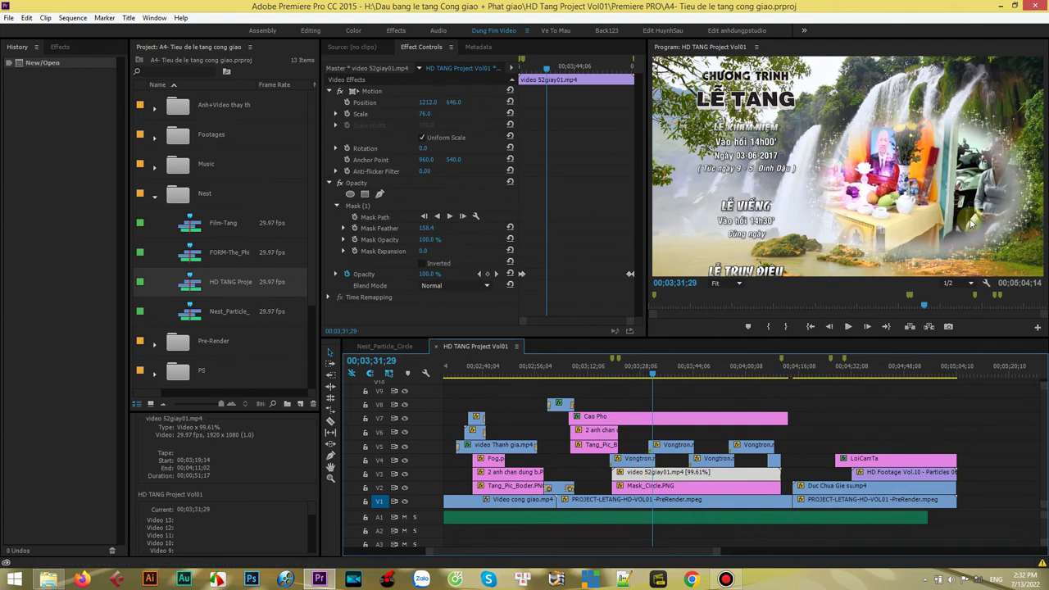
click(51, 581)
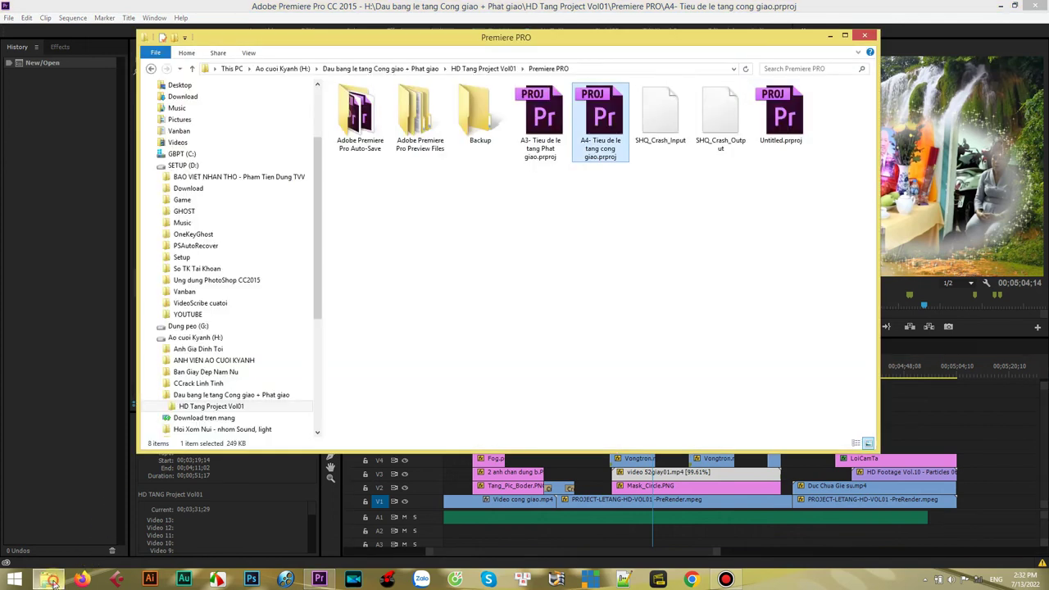
click(522, 69)
click(538, 94)
click(478, 115)
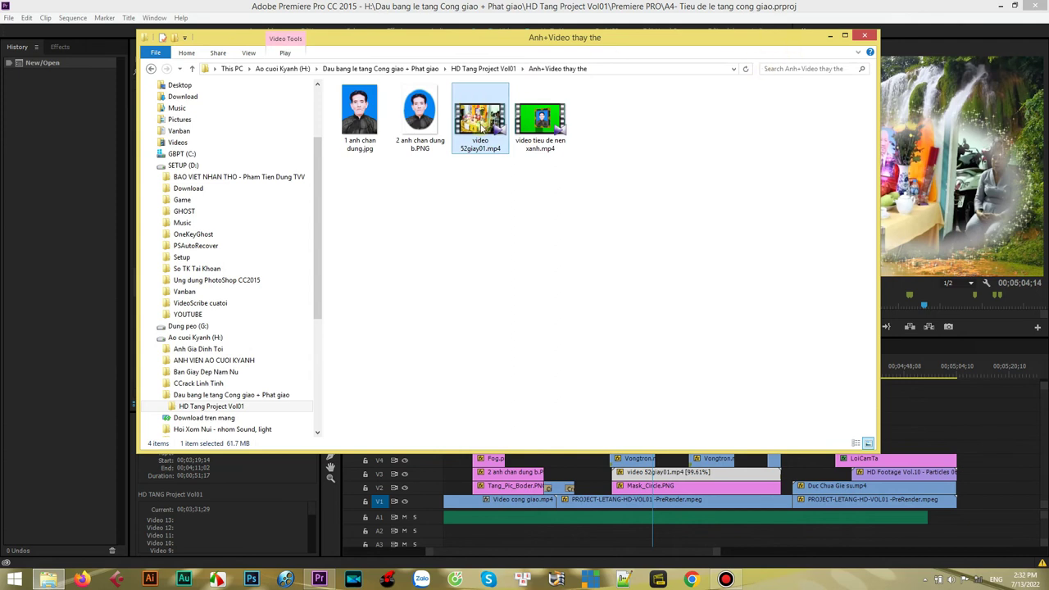
click(830, 36)
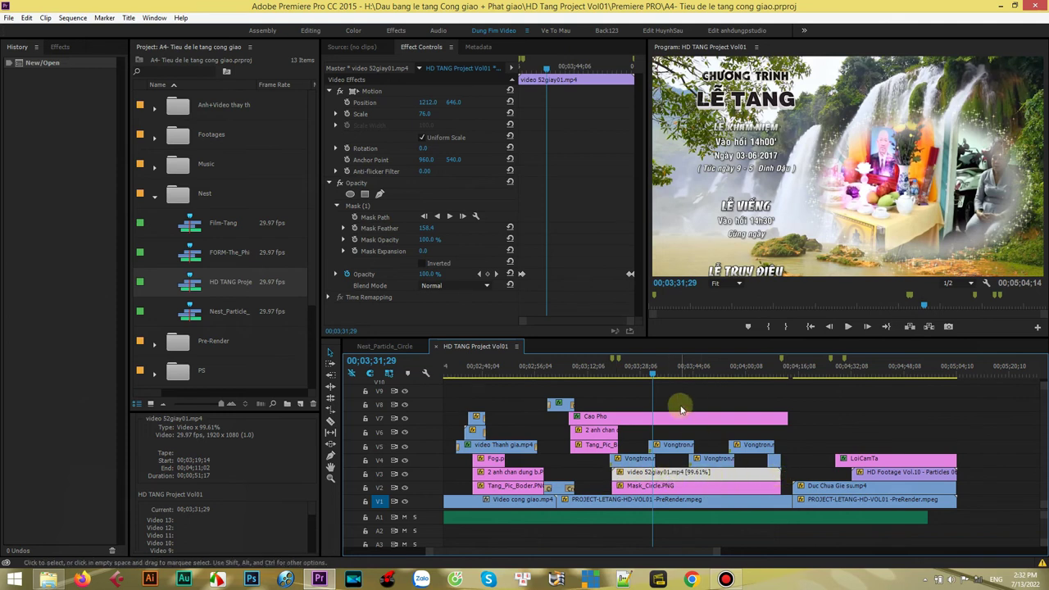
drag(654, 368, 625, 368)
drag(712, 555, 595, 555)
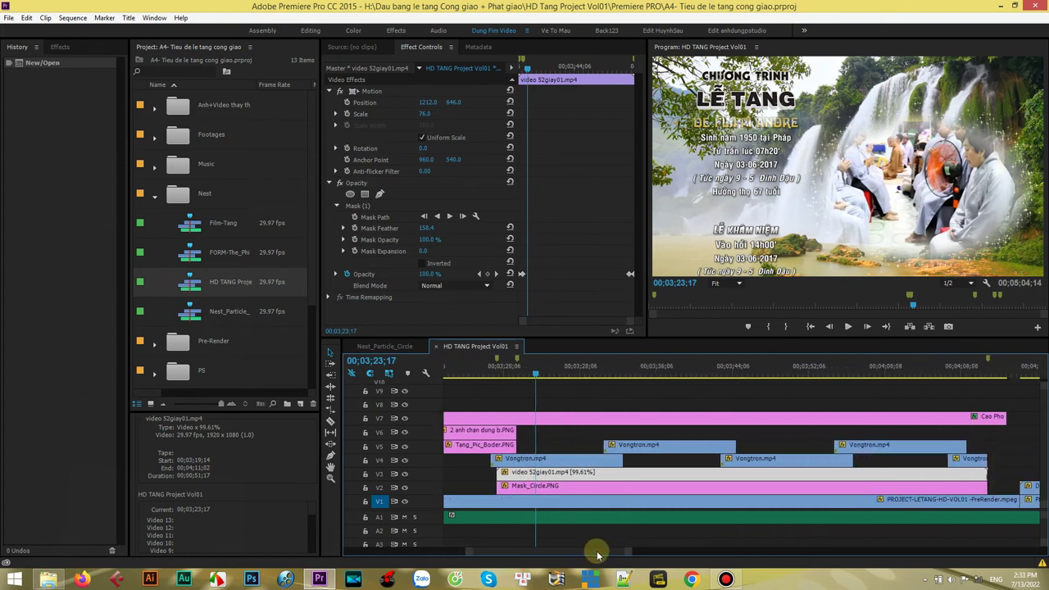
click(554, 489)
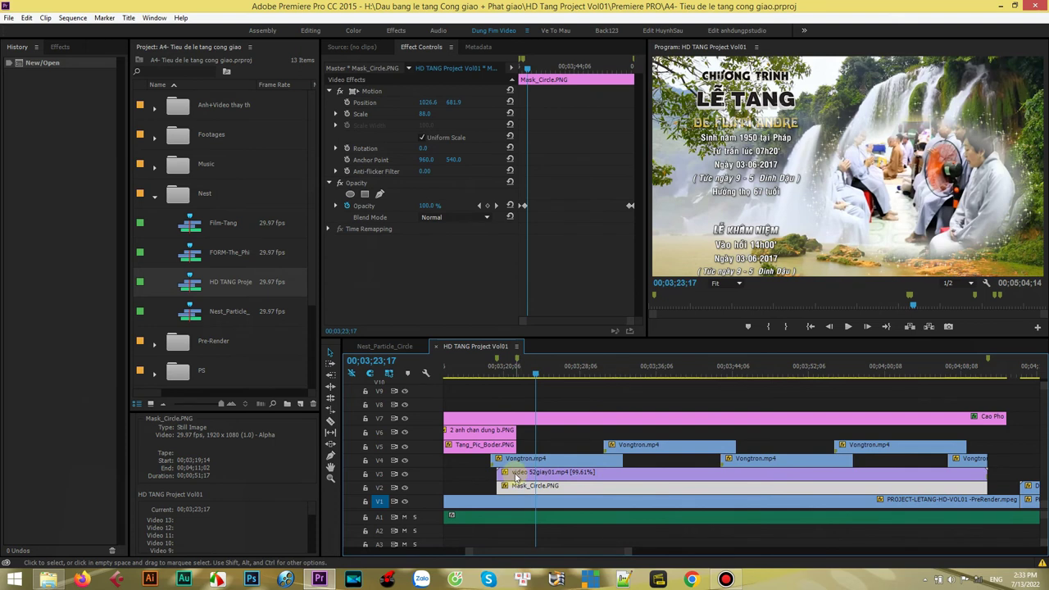
click(518, 474)
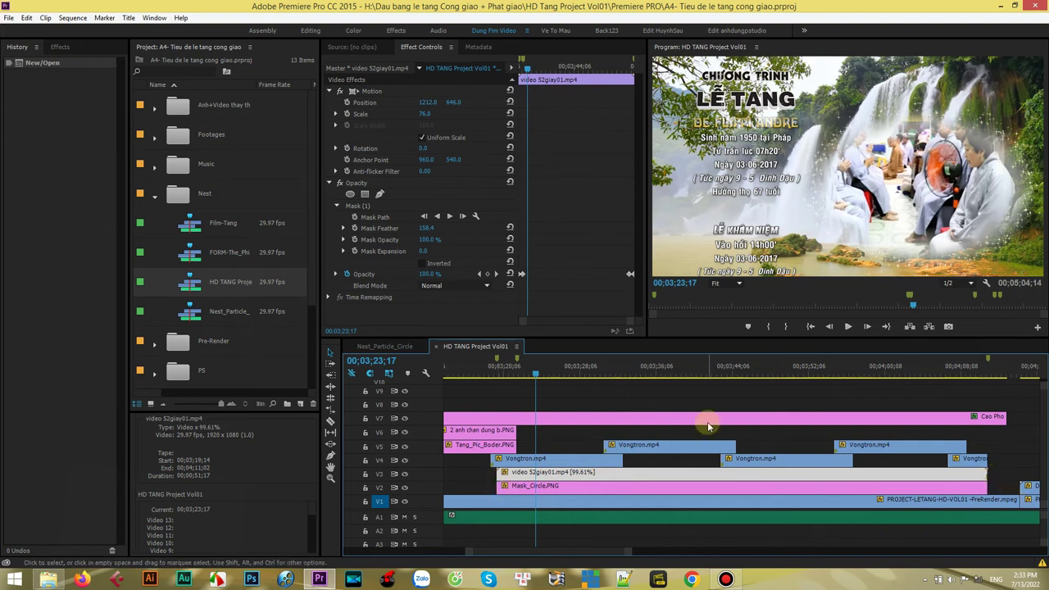
drag(537, 376, 567, 375)
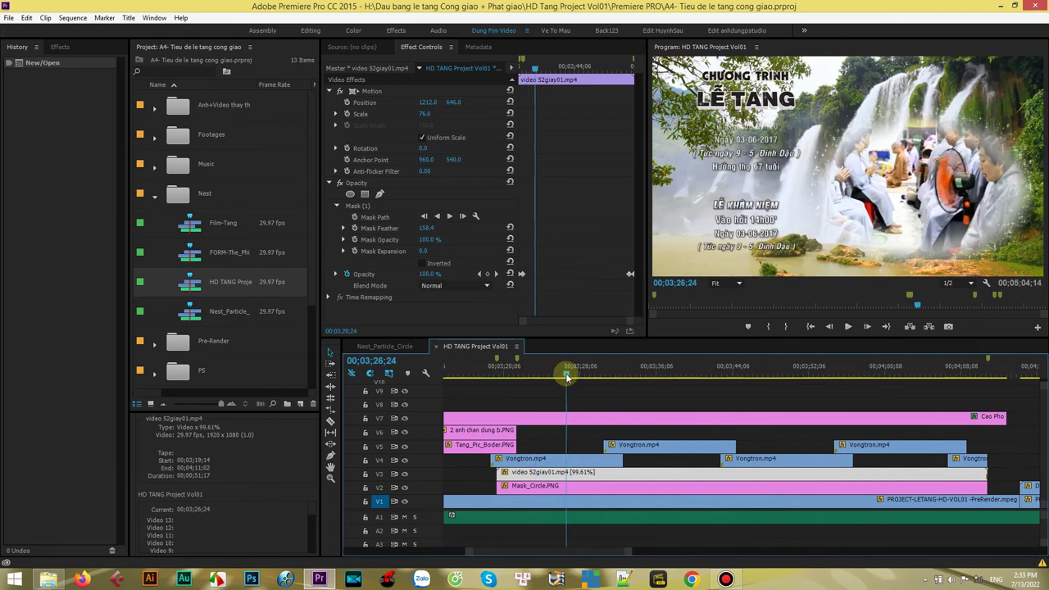
click(848, 328)
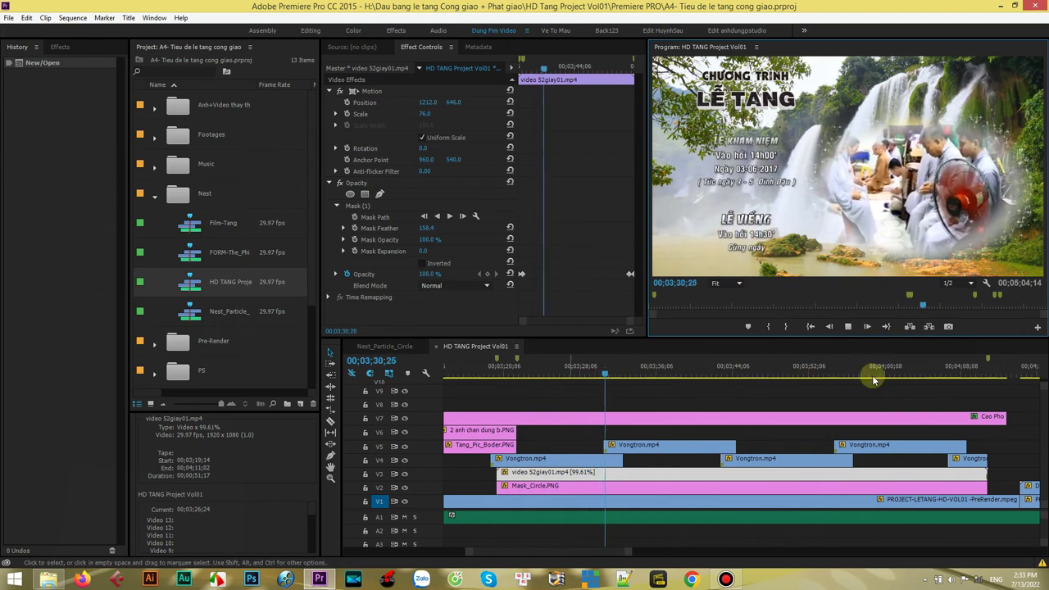
click(847, 326)
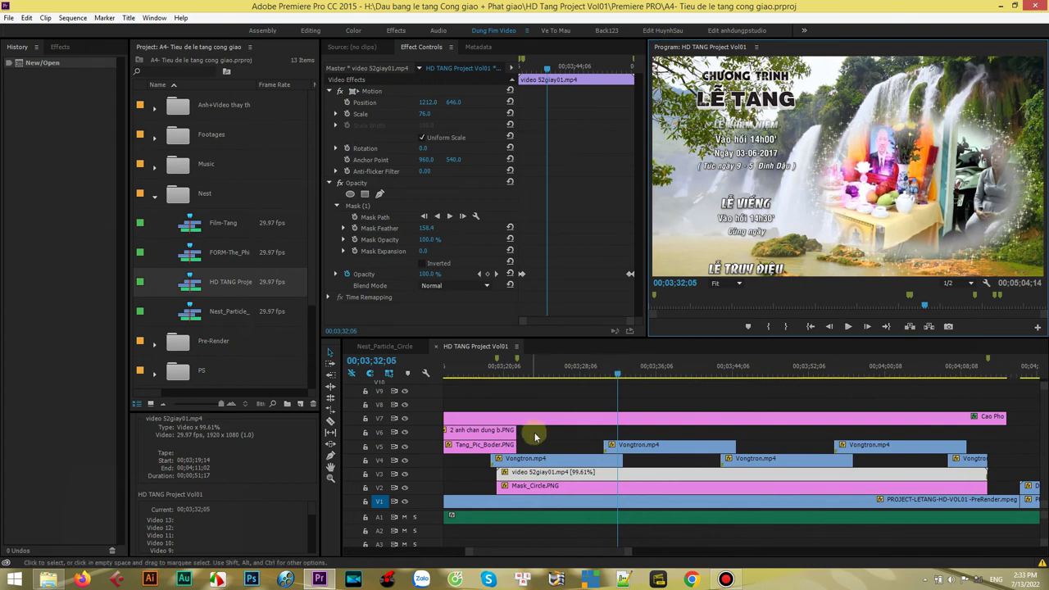
scroll(581, 556, up, 2)
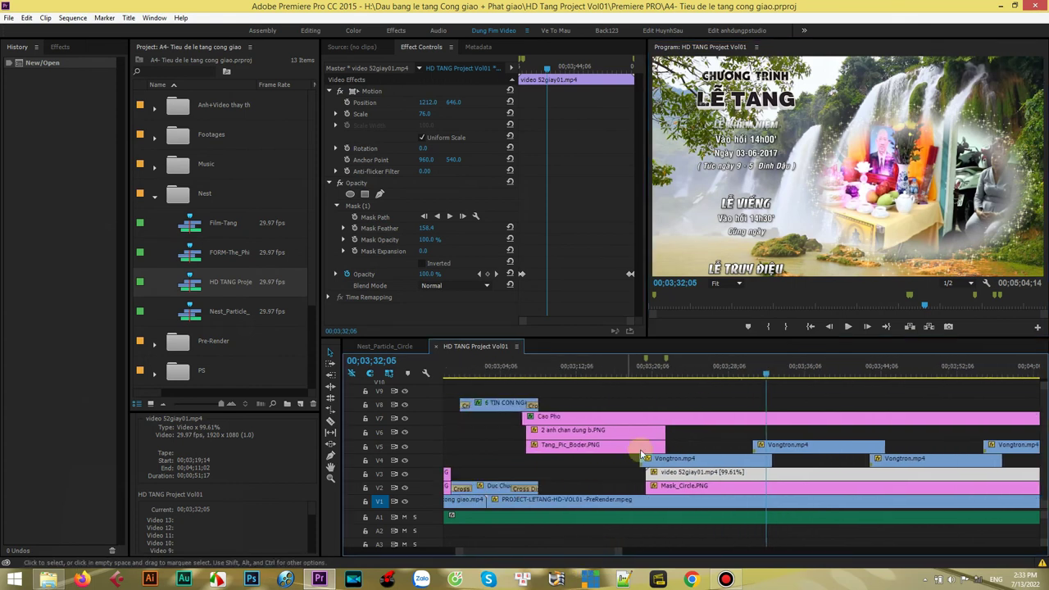
click(615, 417)
drag(570, 379, 618, 373)
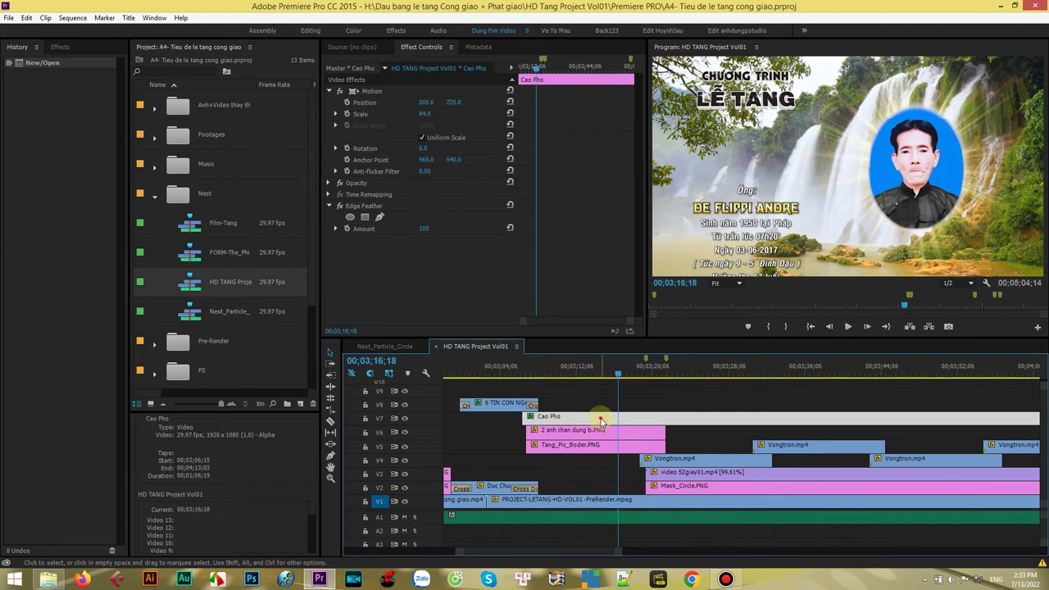
- Replace the name line in the Cao Pho title with the deceased's new name in gold gradient style
double_click(601, 421)
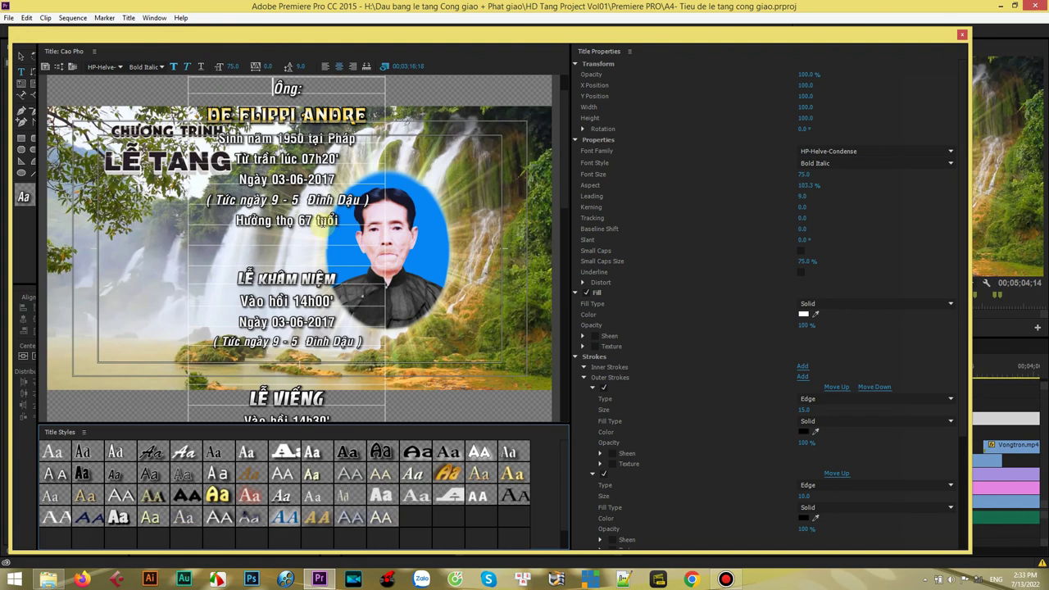
drag(566, 160, 565, 139)
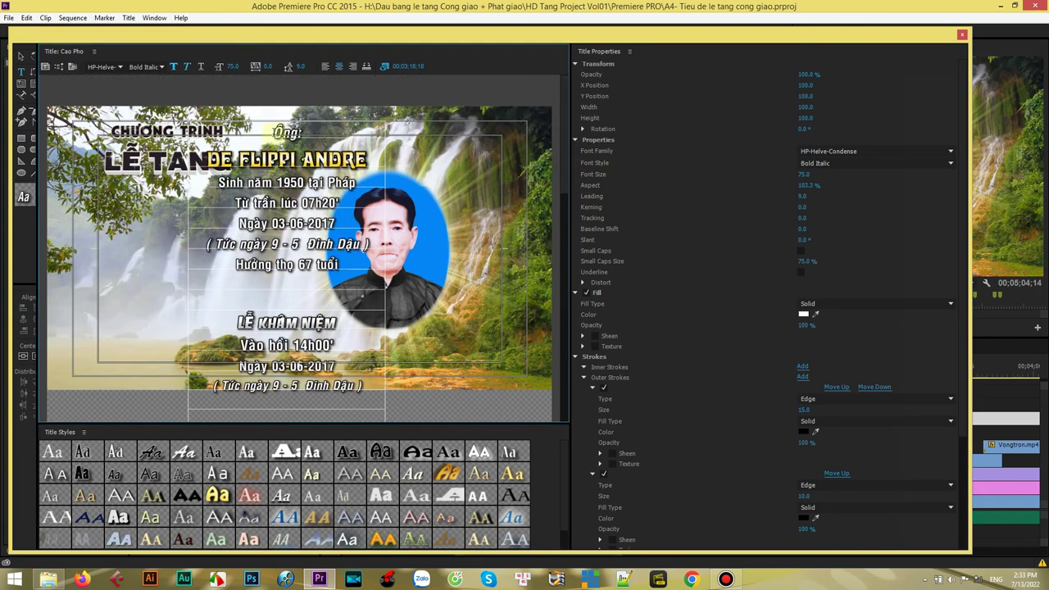
click(480, 474)
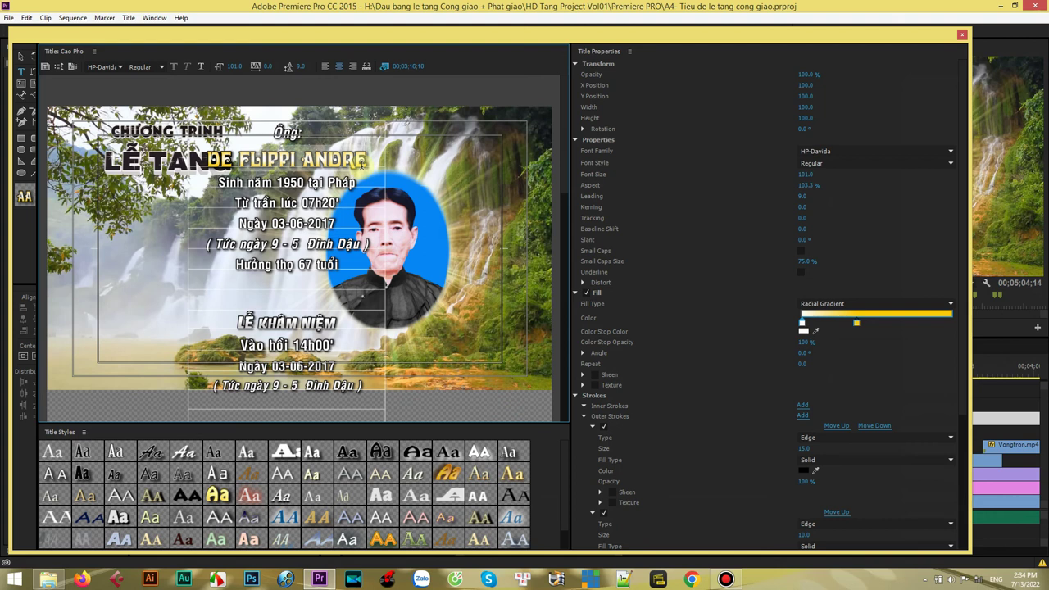
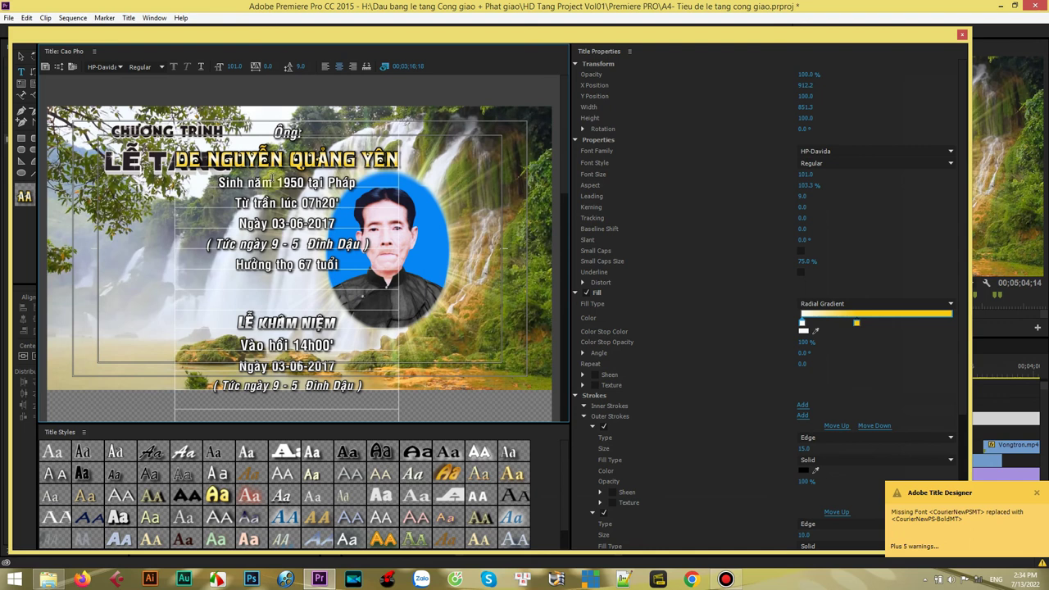
double_click(193, 159)
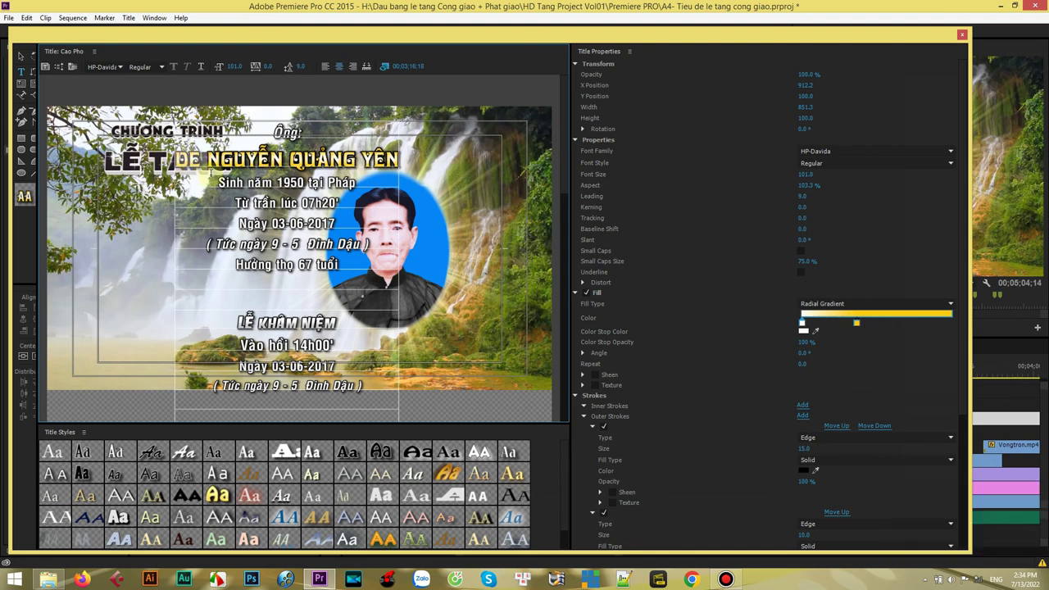
text(A)
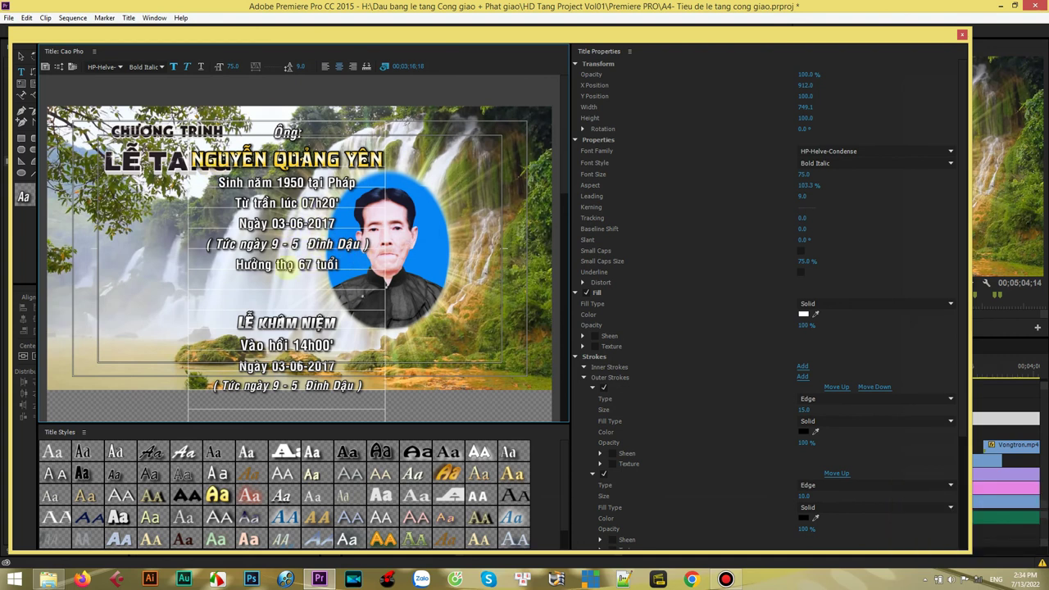
- Remove the extra space in the lunar date and change the age from 67 to 70
click(295, 239)
key(BackSpace)
click(303, 265)
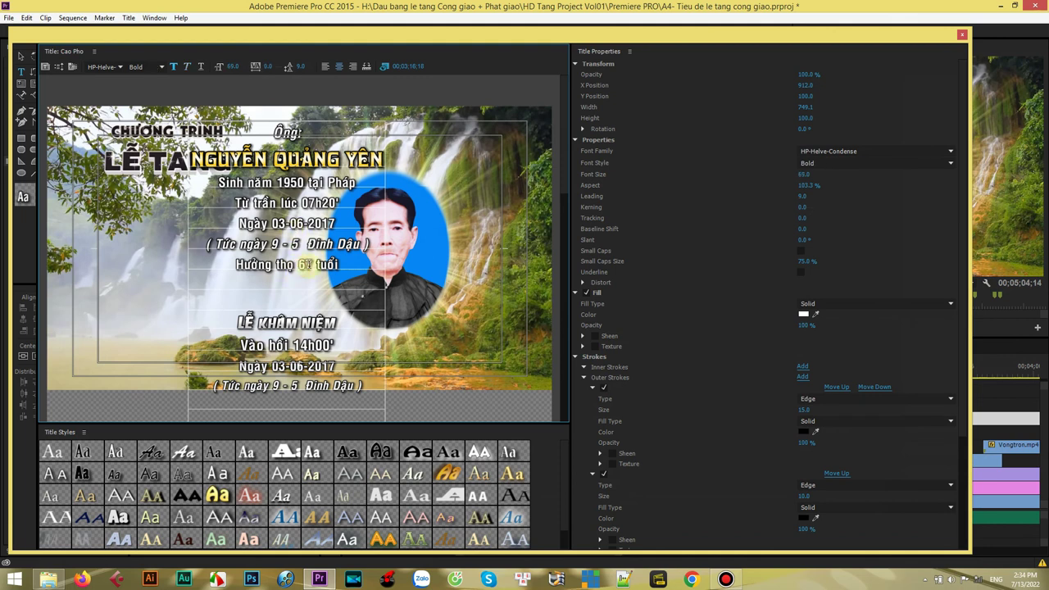
text(70)
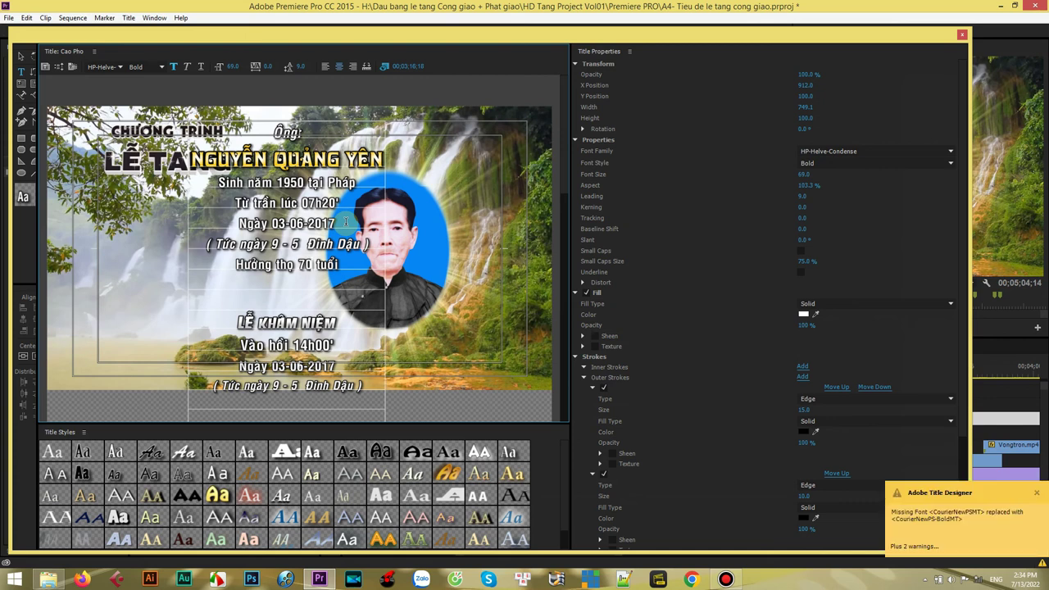
click(359, 245)
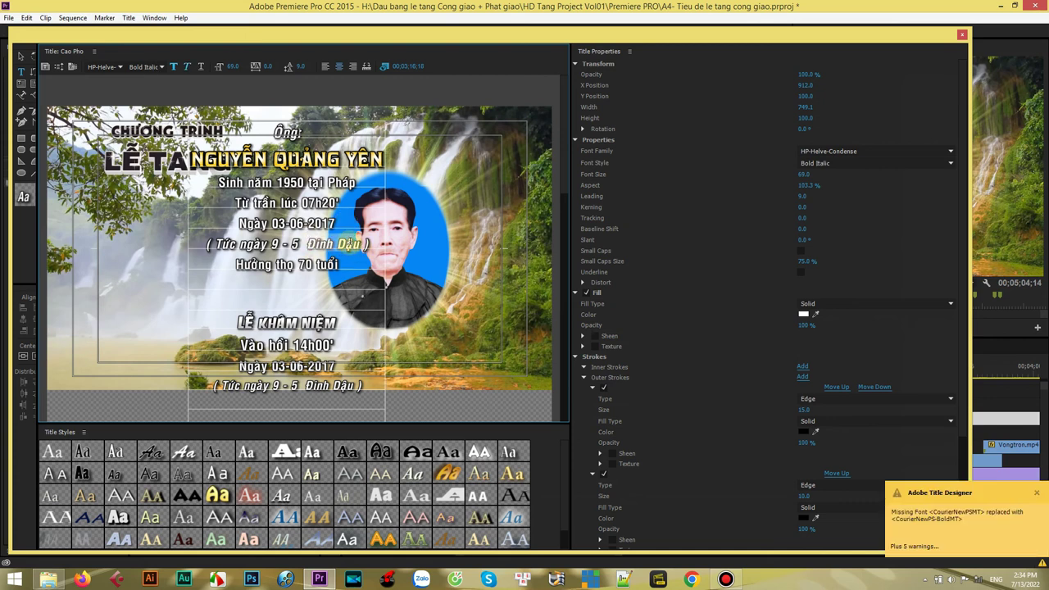
click(297, 344)
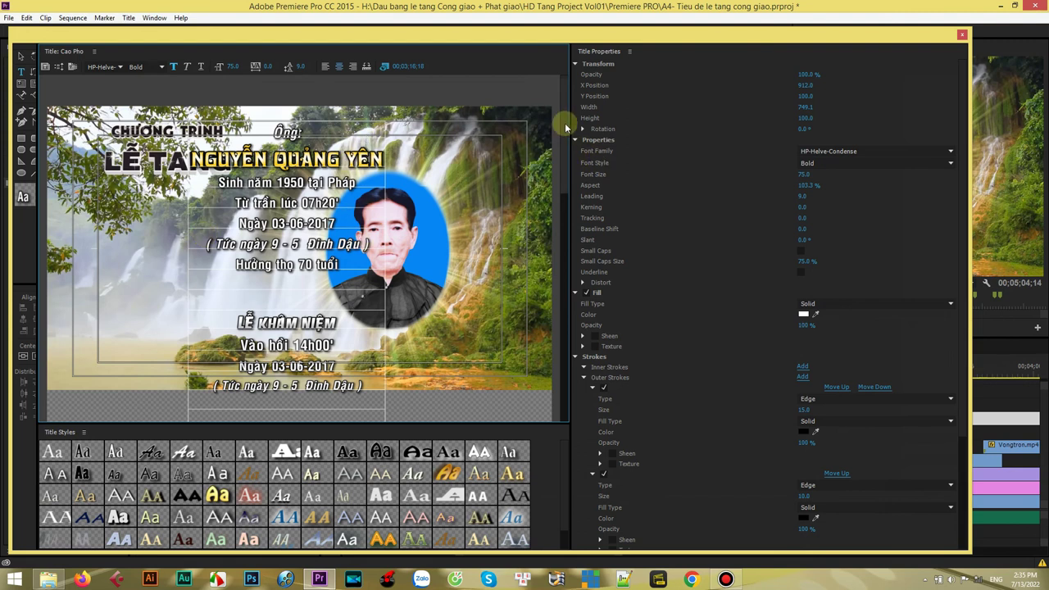
- Change the LỄ AN TÁNG burial time from 8h30' to 9h30' in the Cao Pho title
drag(566, 127, 569, 345)
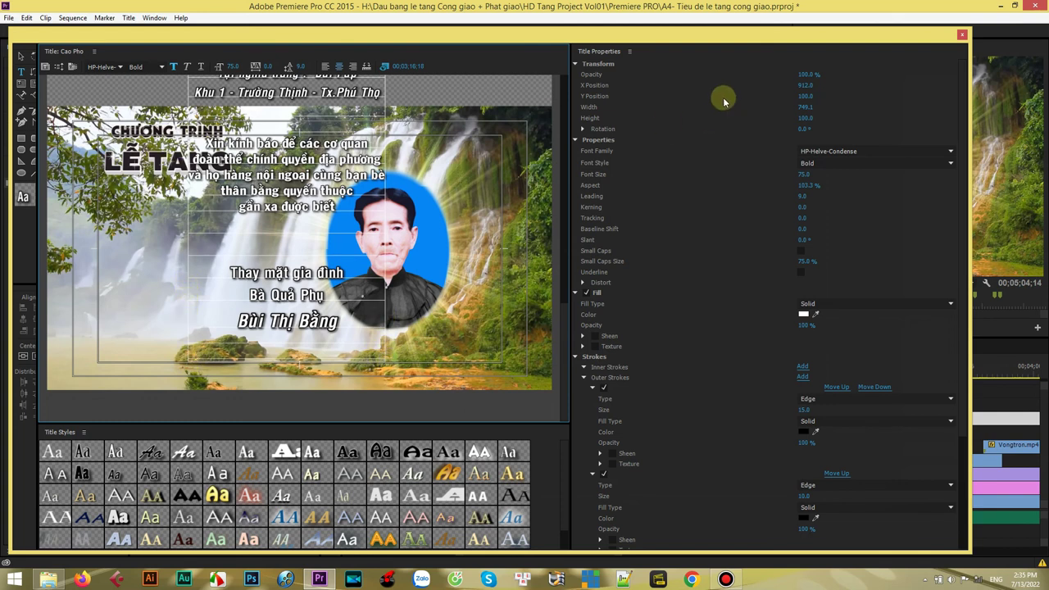
double_click(709, 33)
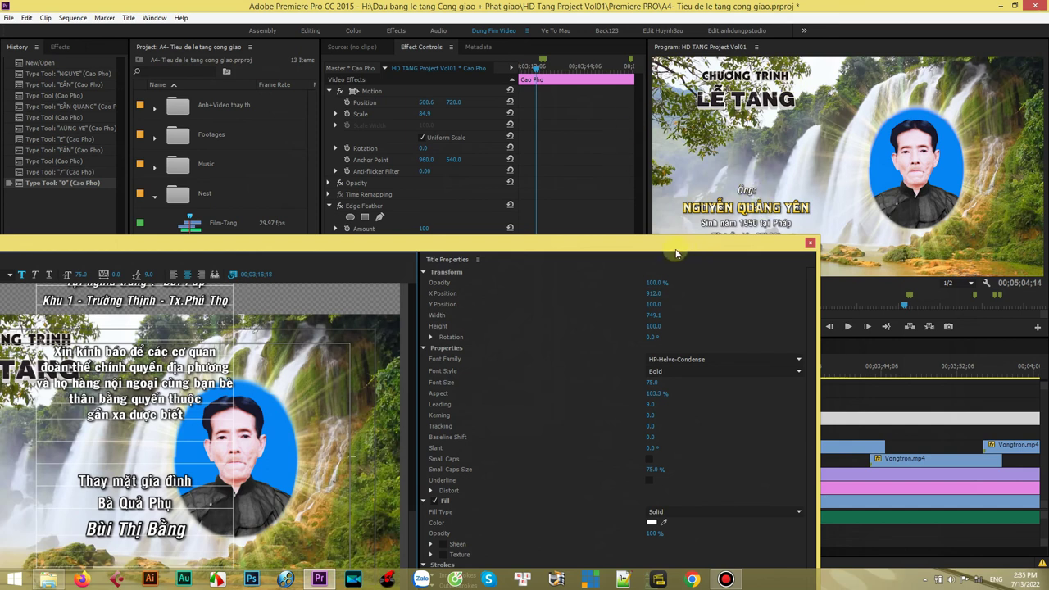
drag(671, 250, 830, 44)
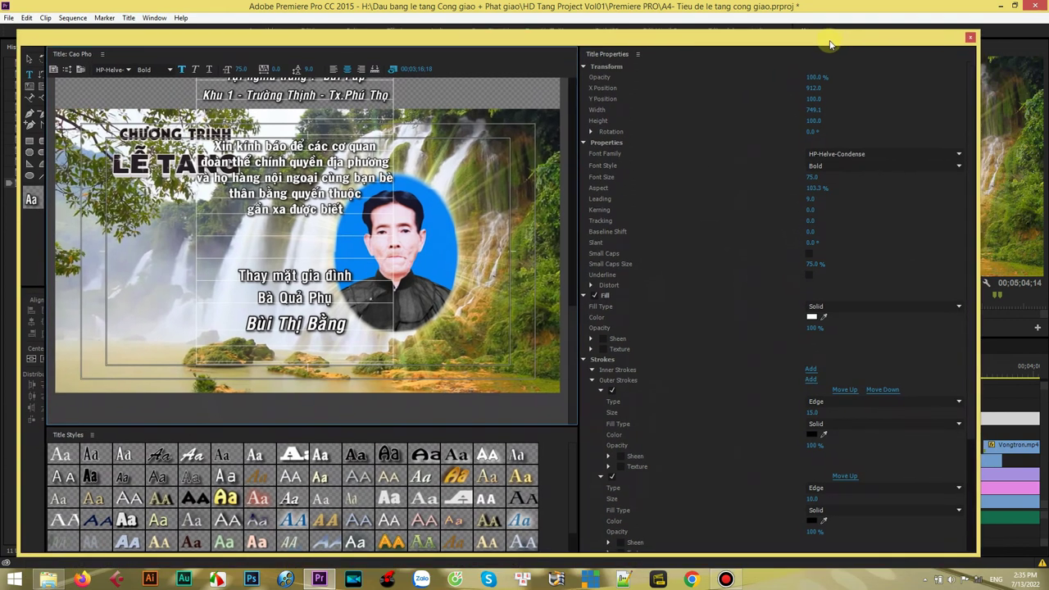
drag(574, 324, 570, 248)
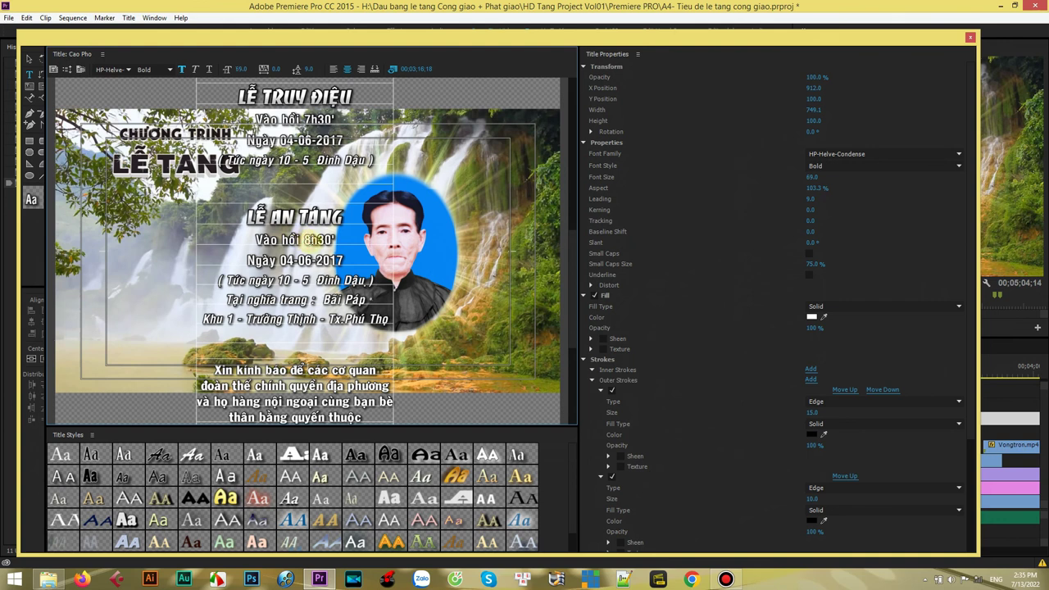
text(9)
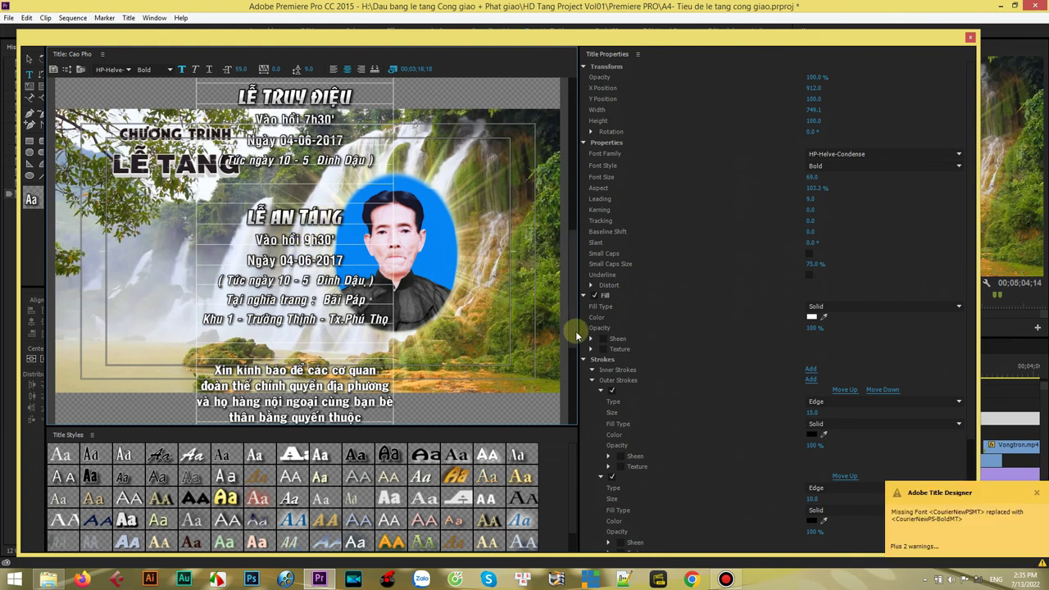
drag(571, 261, 569, 332)
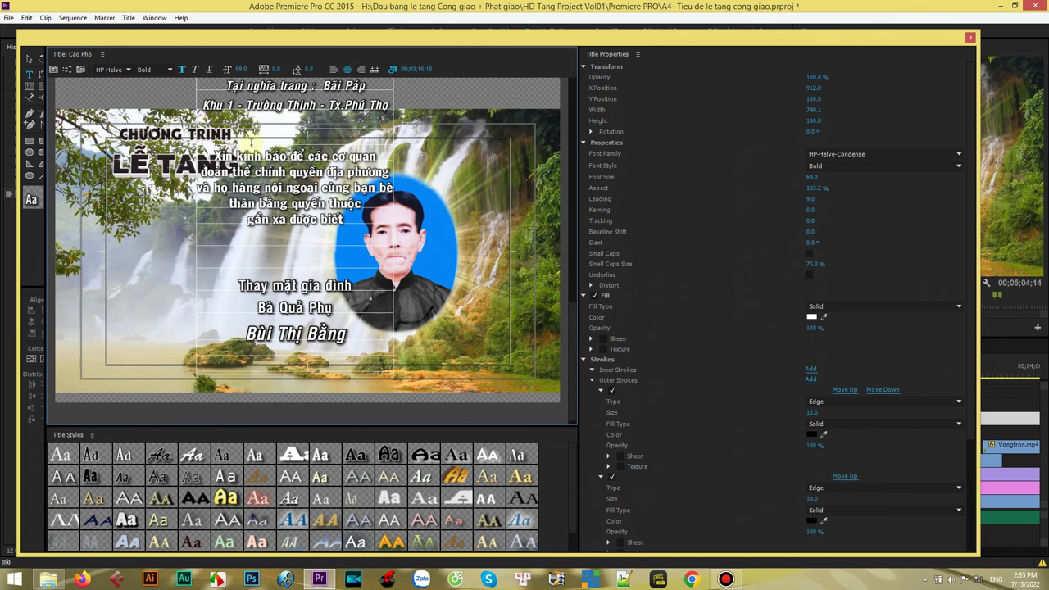
- Close the Title editor, preview the edited obituary, and select the LoiCamTa thank-you clip
click(971, 38)
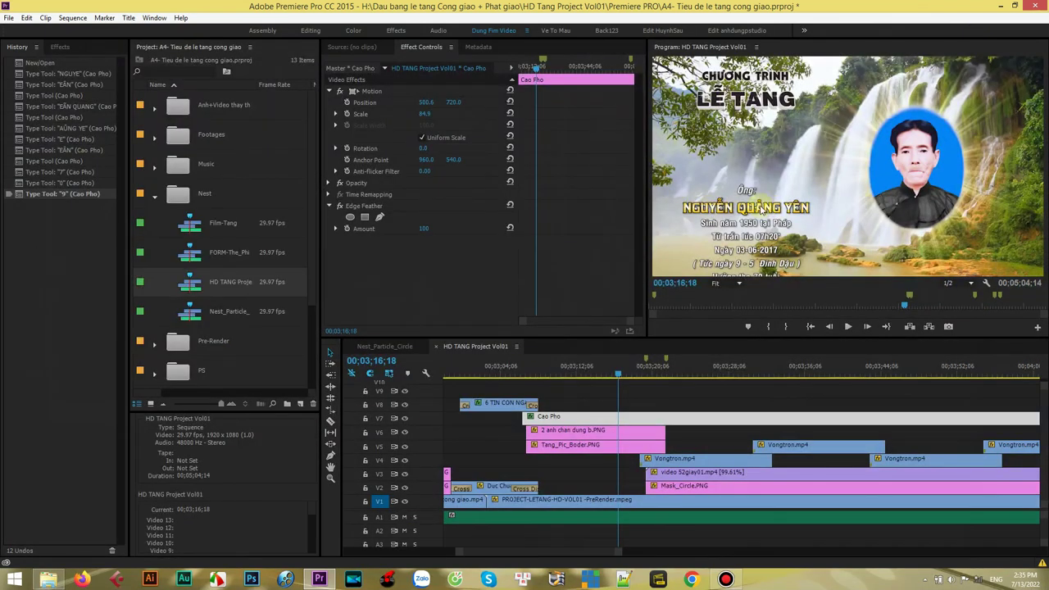
click(847, 326)
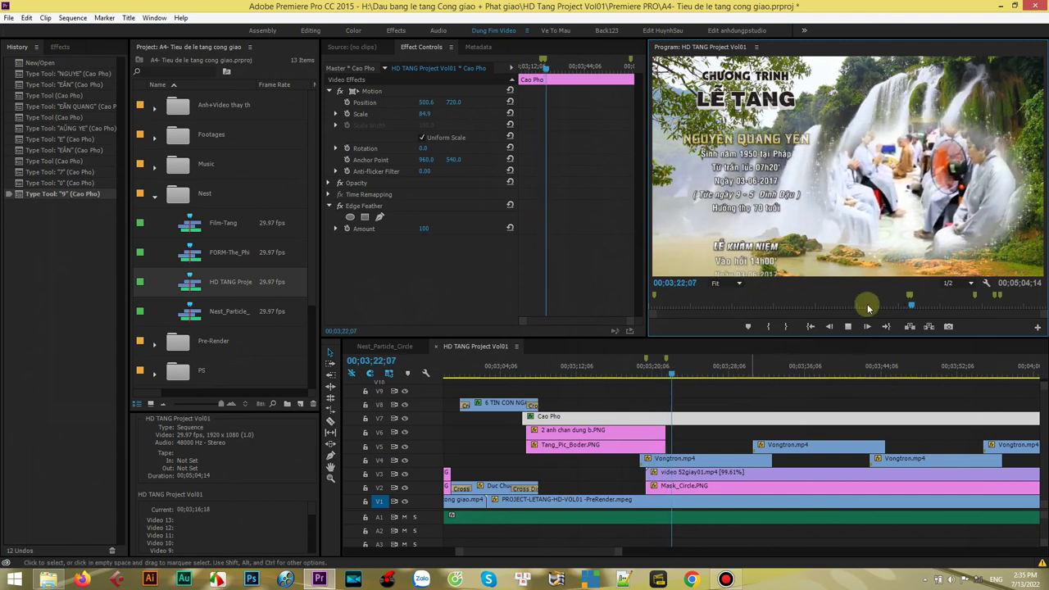
click(850, 328)
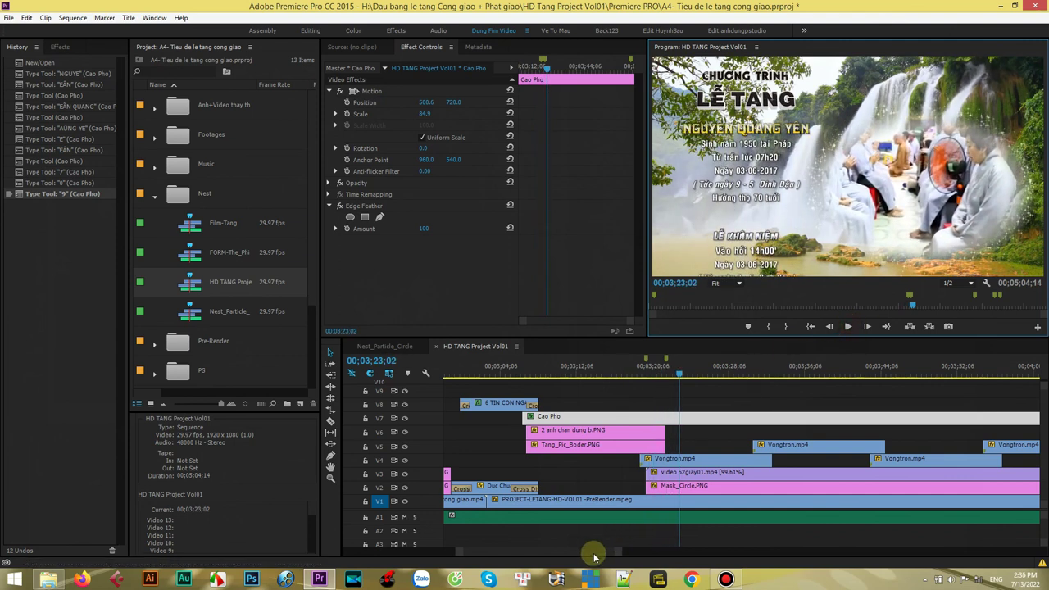
drag(617, 555, 667, 557)
drag(632, 371, 854, 371)
click(858, 458)
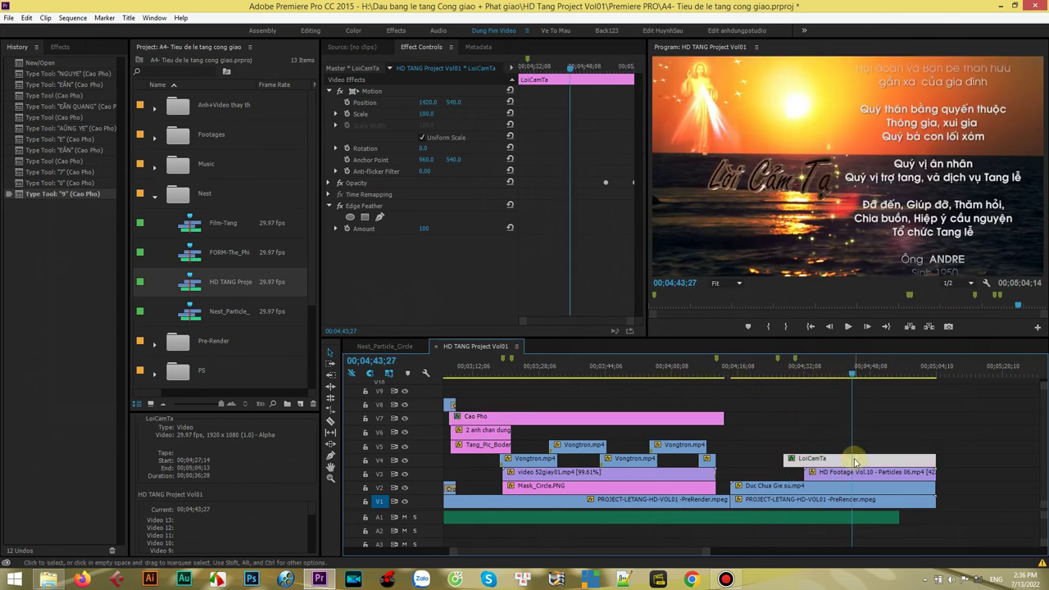
- Replace the old name in the LoiCamTa thank-you title with the deceased's new name, deleting the stray A
double_click(858, 460)
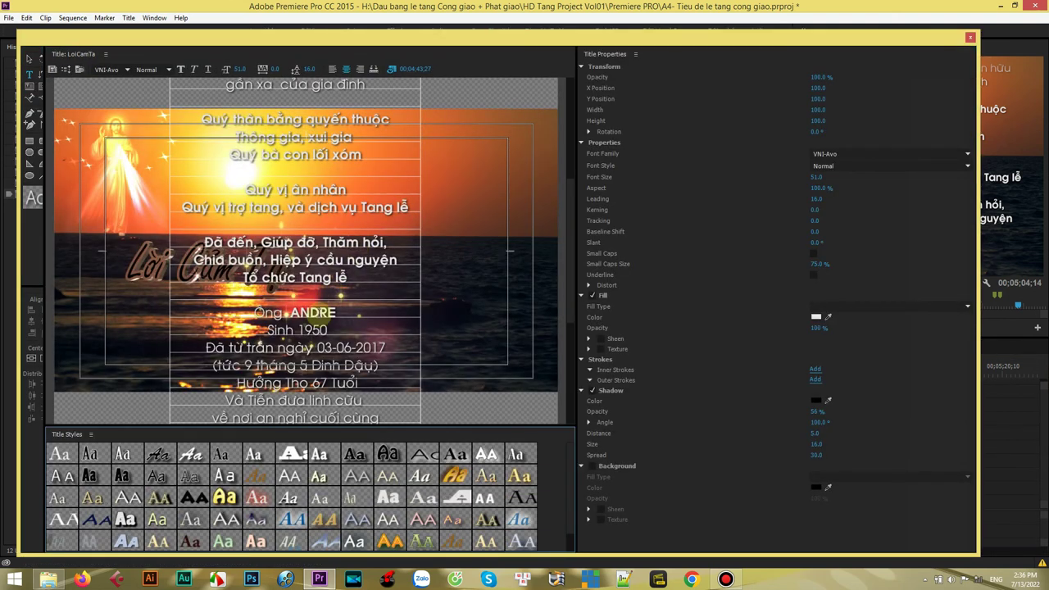
drag(571, 190, 569, 221)
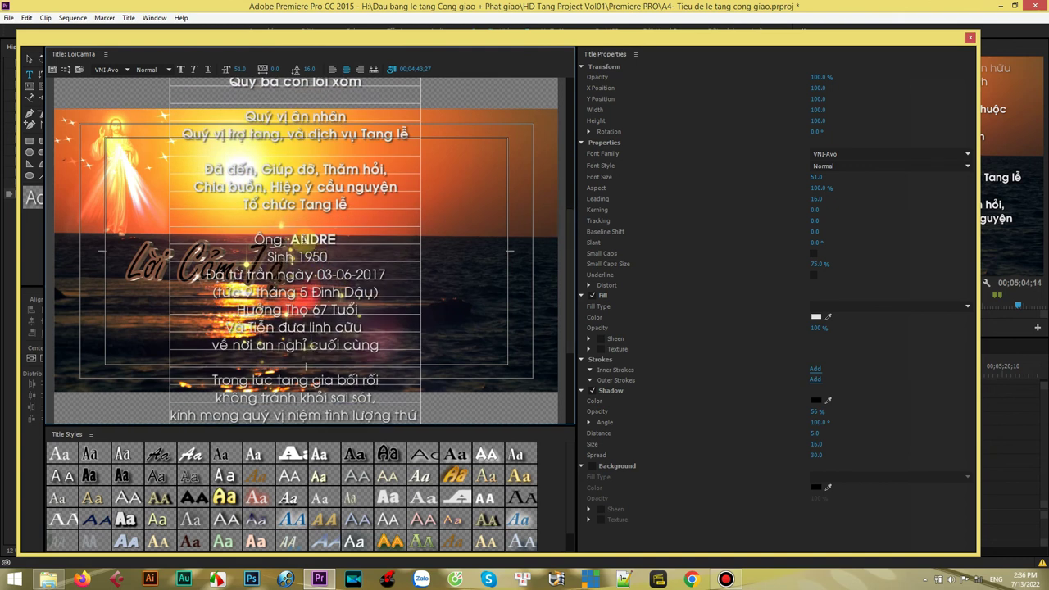
drag(291, 239, 337, 239)
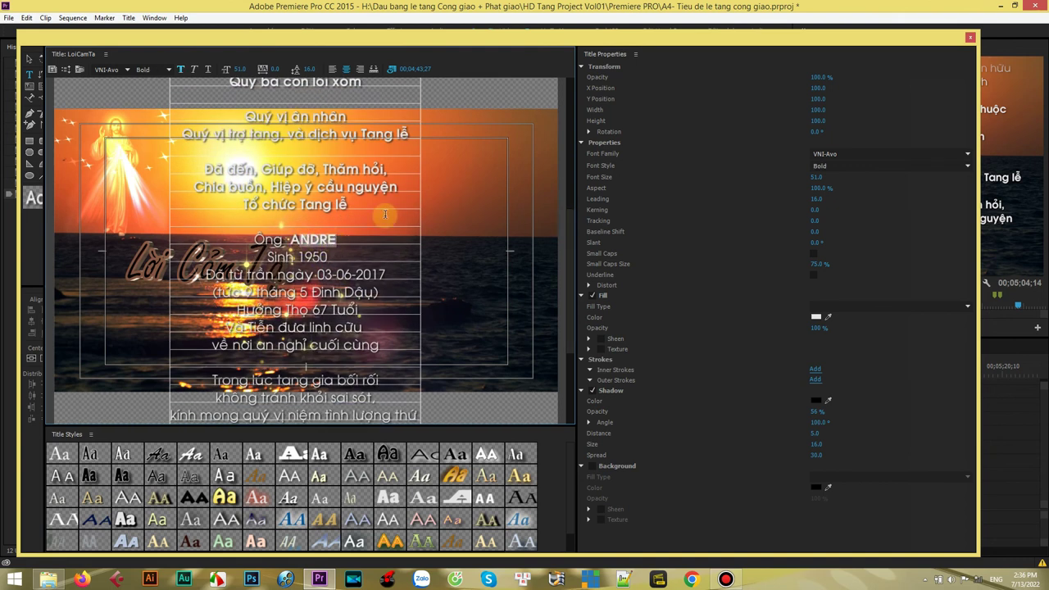
text(A)
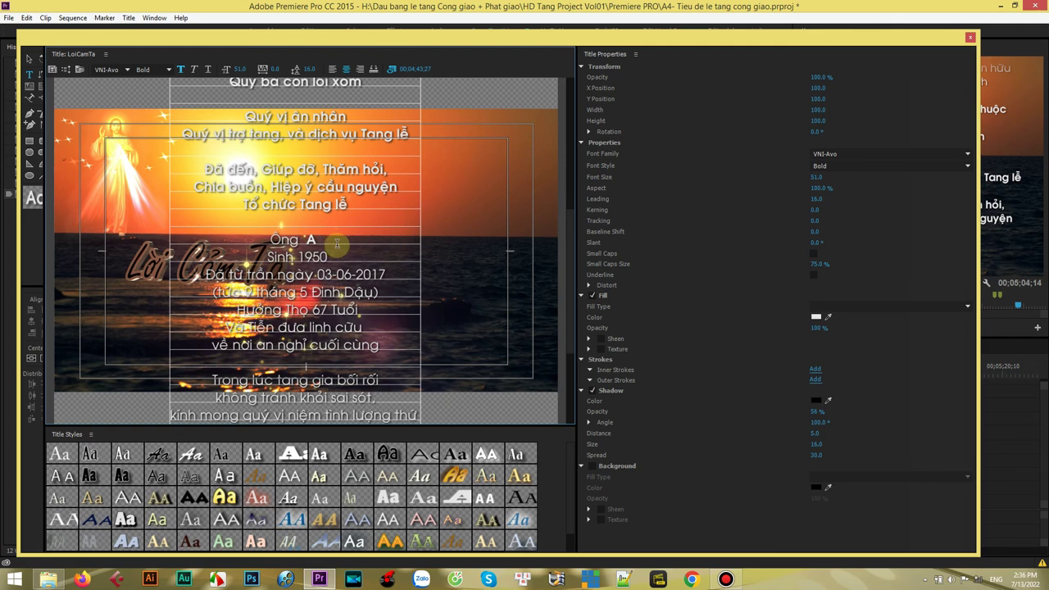
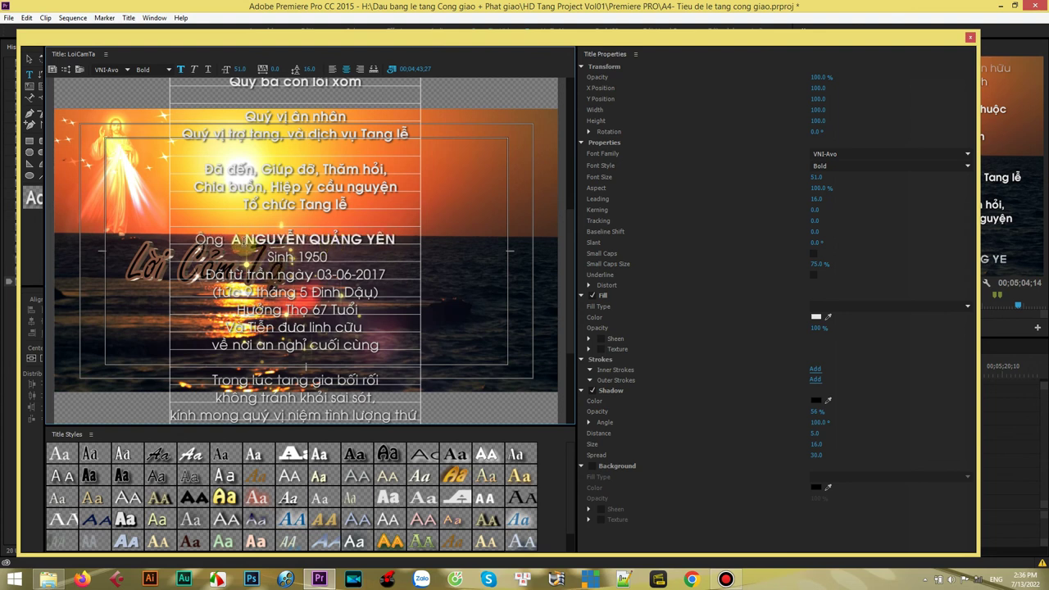
double_click(237, 240)
key(Delete)
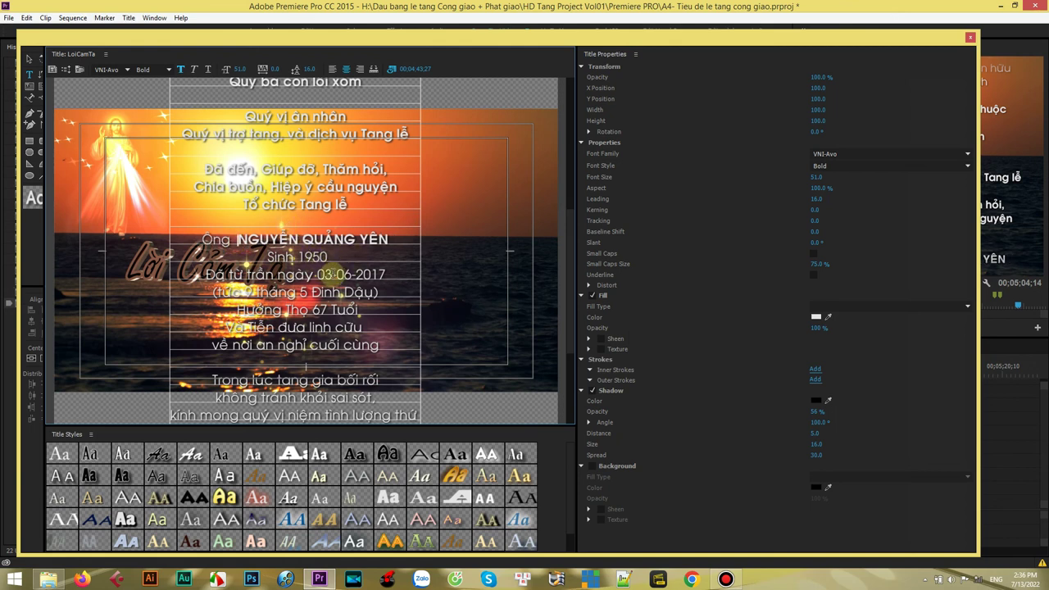
click(328, 257)
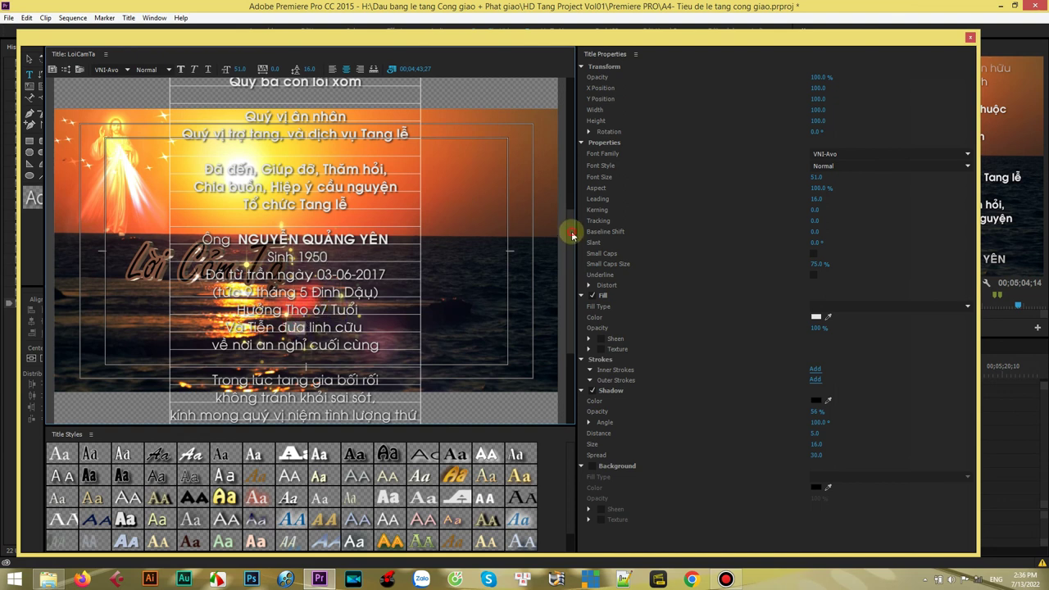
- Scroll through the rest of the thank-you roll and close the Title editor
scroll(570, 260, down, 4)
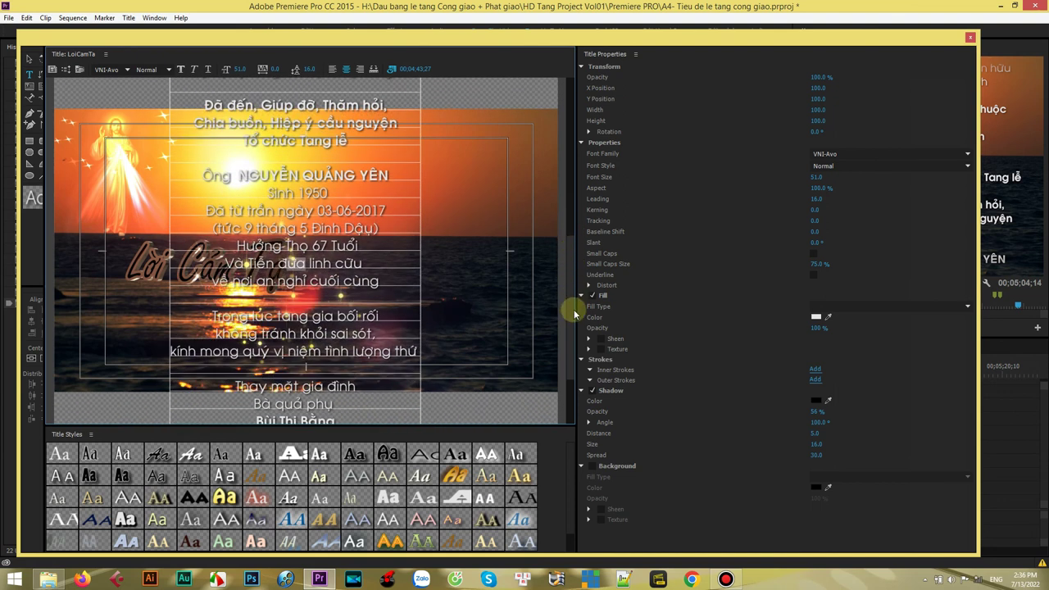
scroll(574, 320, down, 6)
drag(570, 329, 568, 211)
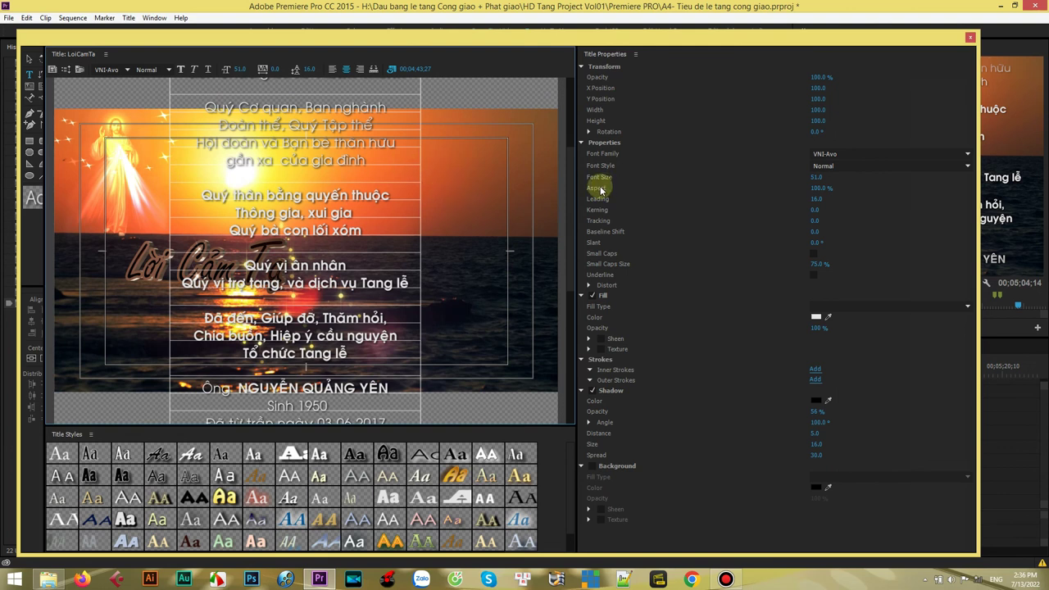
drag(571, 176, 575, 216)
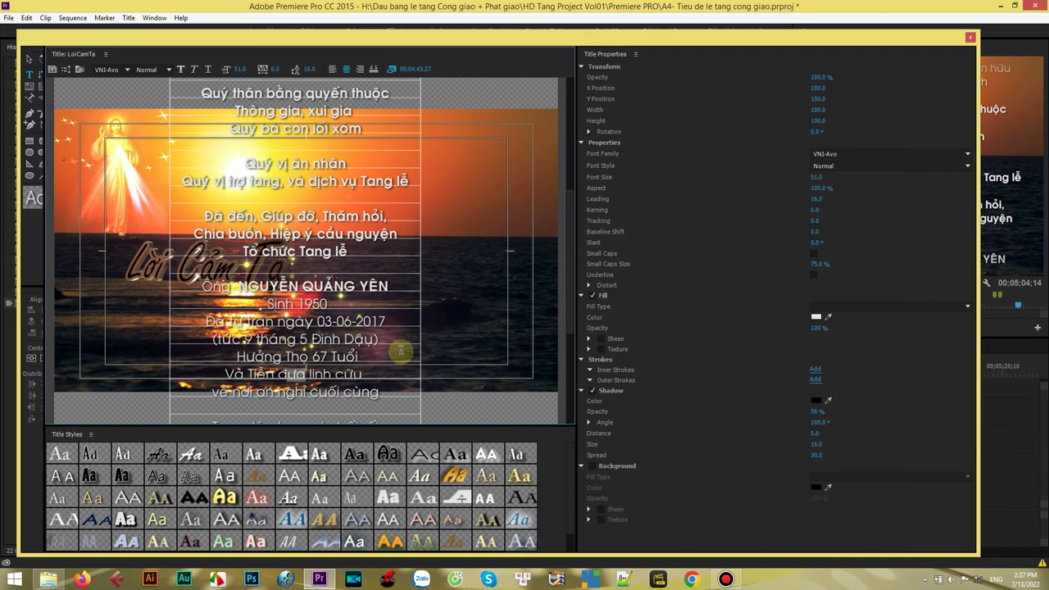
click(971, 38)
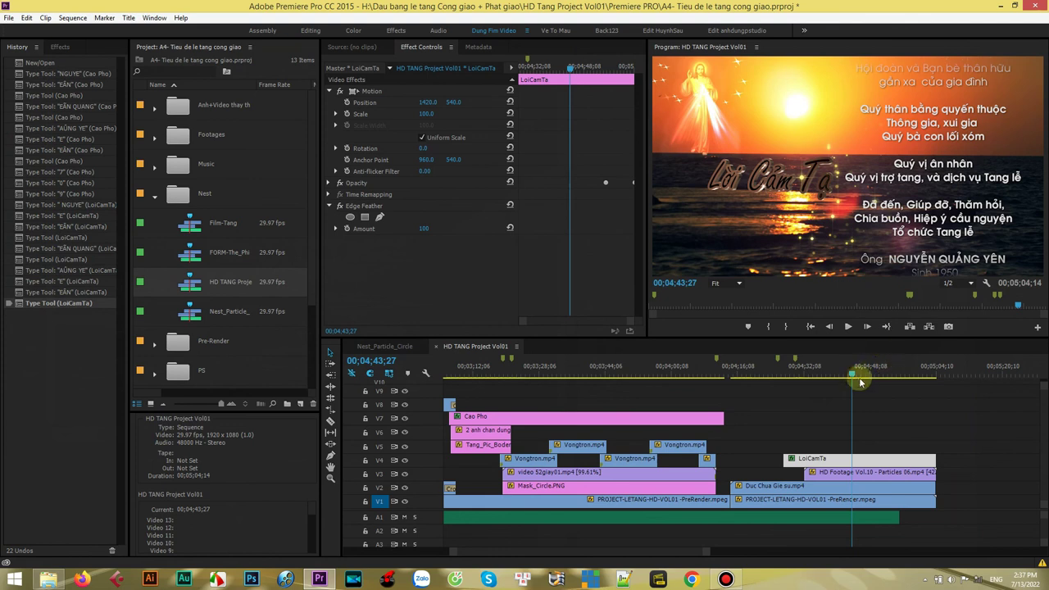
click(848, 327)
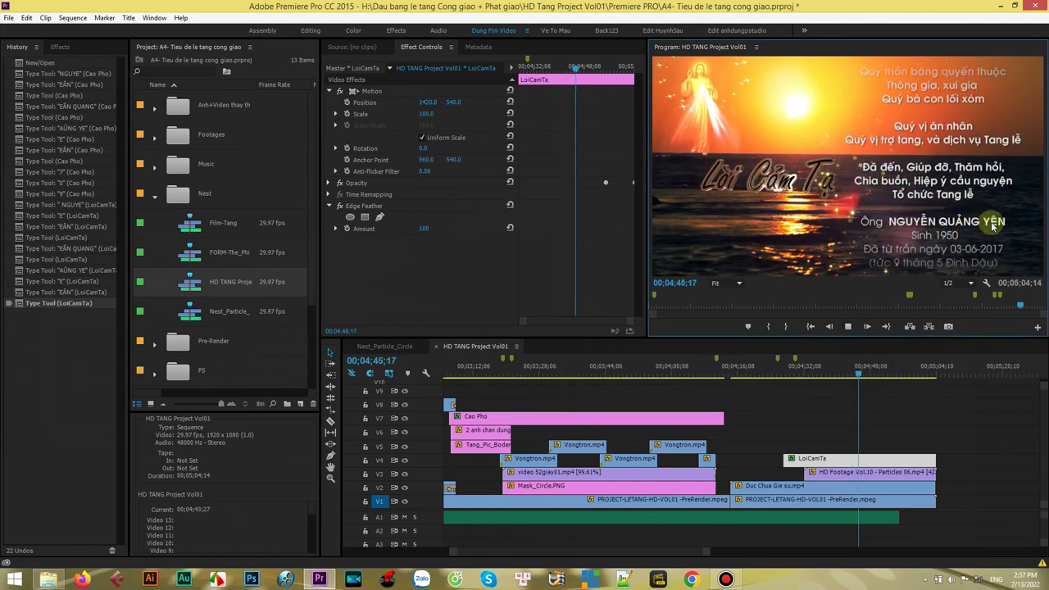
click(848, 327)
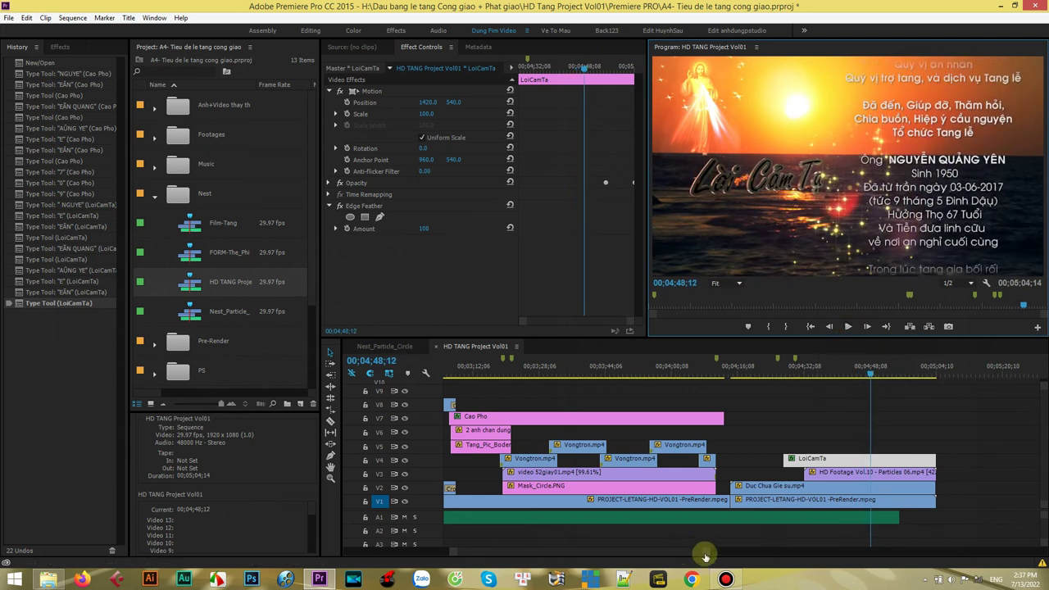